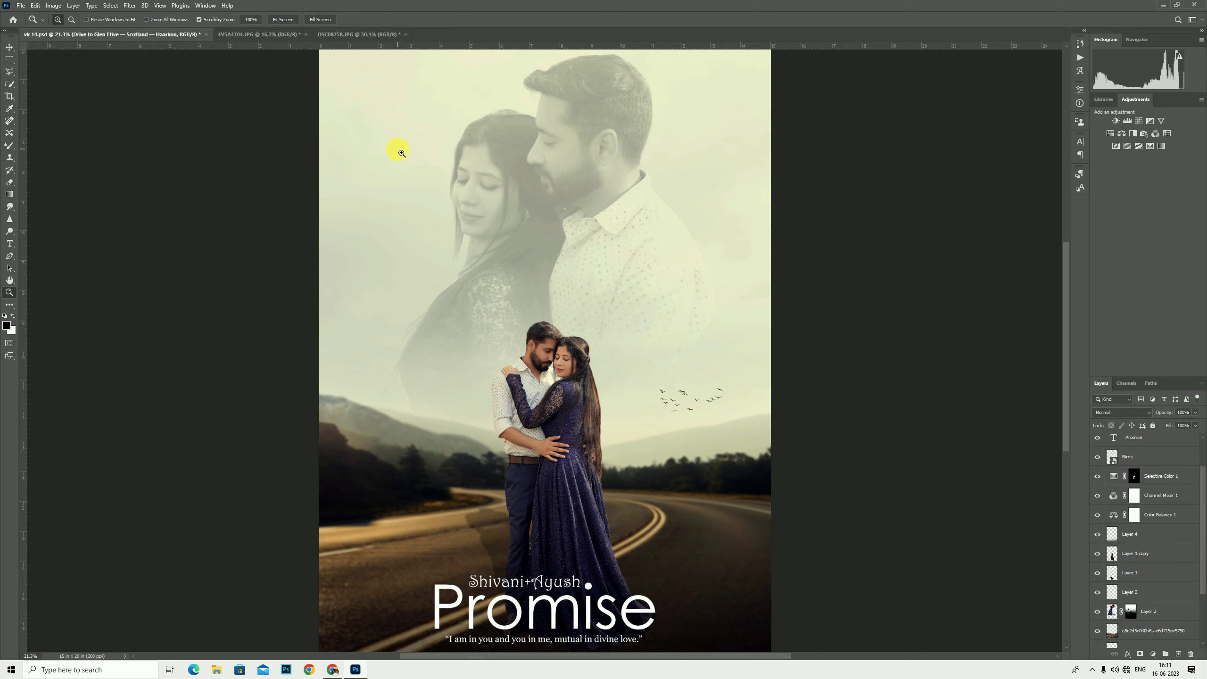
# Step: Hide the names text, the Promise title and the quote text layers
pyautogui.scroll(3, 1112, 532)
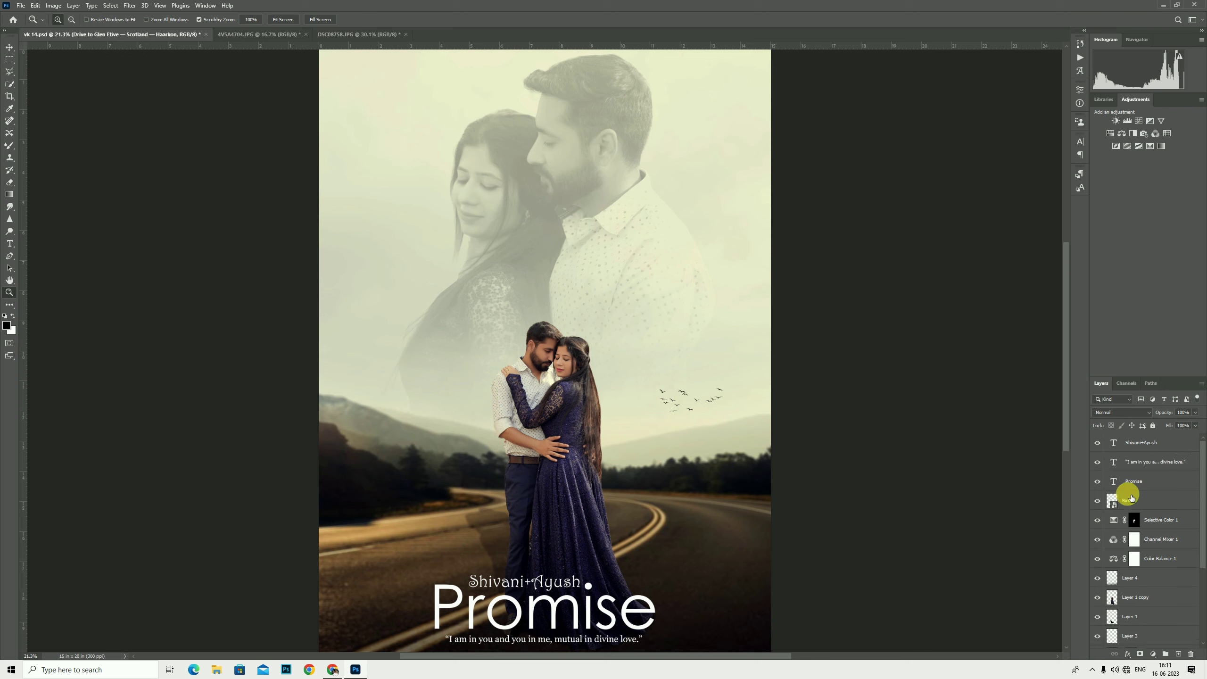
pyautogui.click(1099, 443)
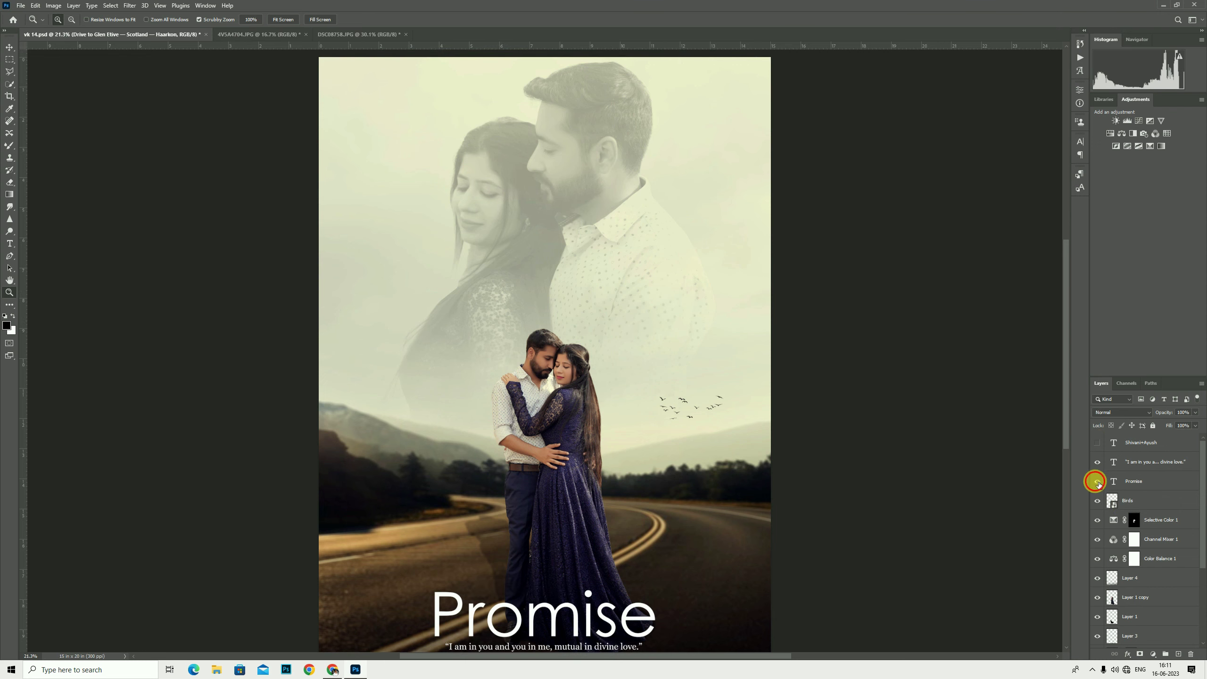
pyautogui.moveTo(1099, 484); pyautogui.dragTo(1098, 462)
pyautogui.scroll(-1, 1105, 486)
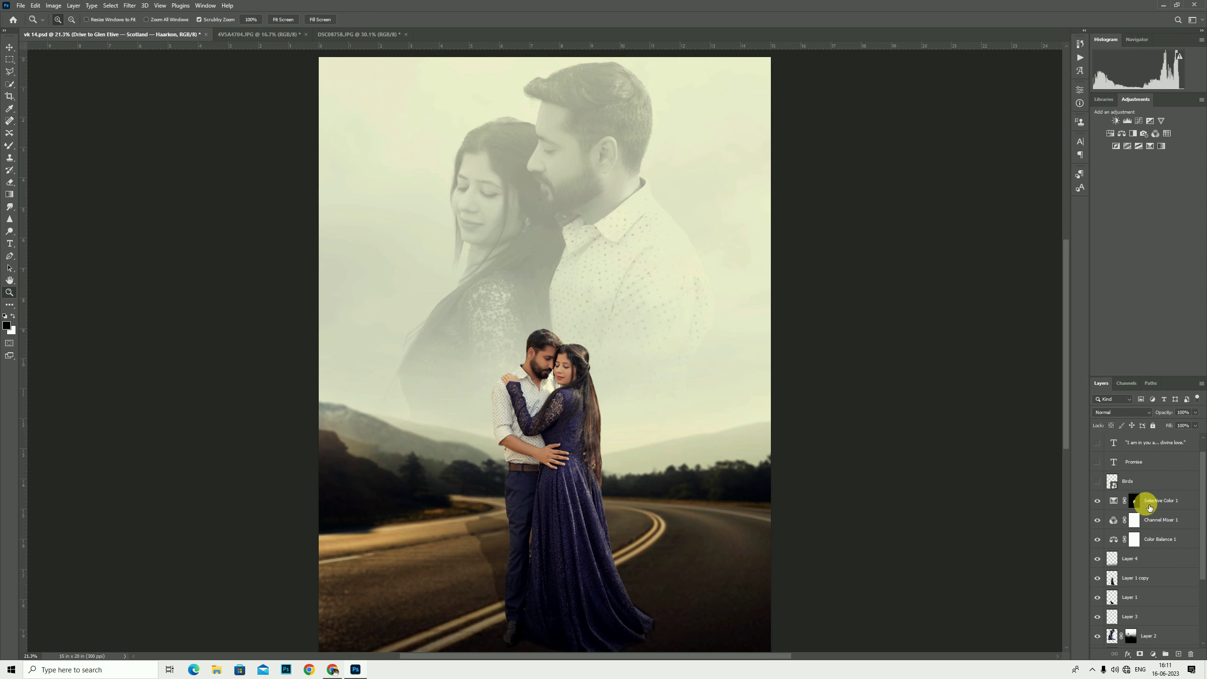
# Step: Delete every image layer from Selective Color 1 down to the road photo
pyautogui.click(1161, 505)
pyautogui.scroll(-5, 1169, 543)
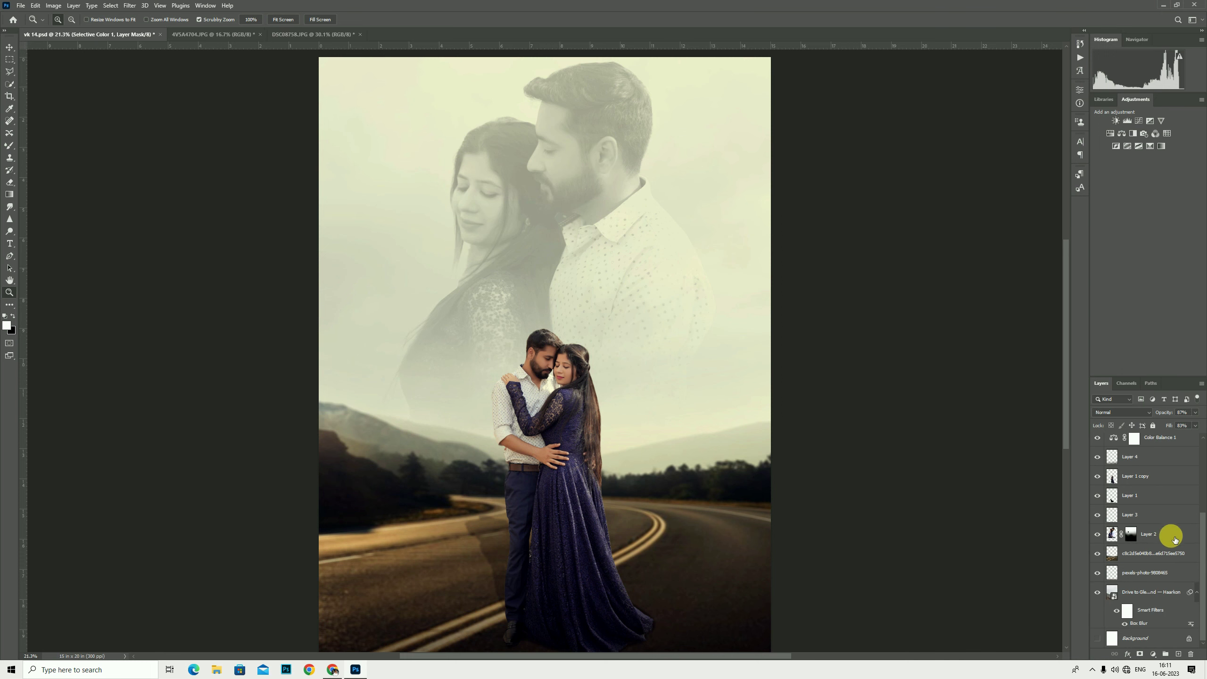
pyautogui.keyDown('shift'); pyautogui.click(1160, 595); pyautogui.keyUp('shift')
pyautogui.press('Delete')
# Step: Confirm the blank canvas is 15 × 20 inches at 300 ppi, then bring up 4V5A4704.JPG
pyautogui.rightClick(618, 298)
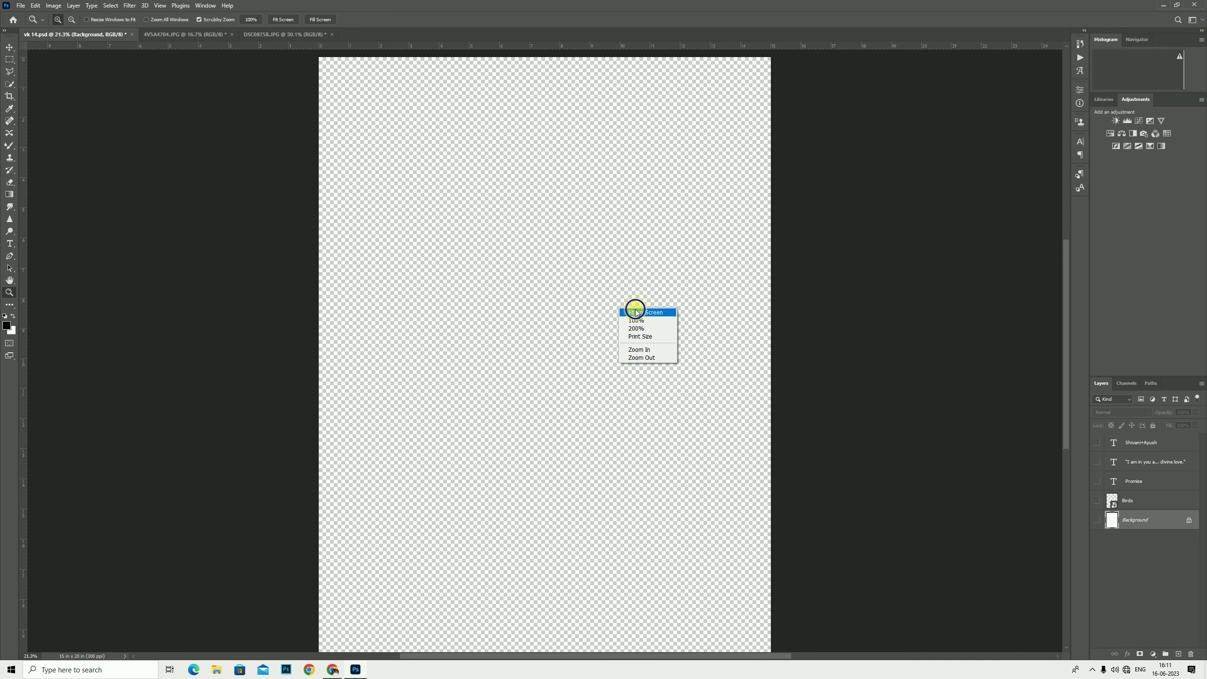
pyautogui.click(637, 311)
pyautogui.rightClick(550, 353)
pyautogui.click(550, 358)
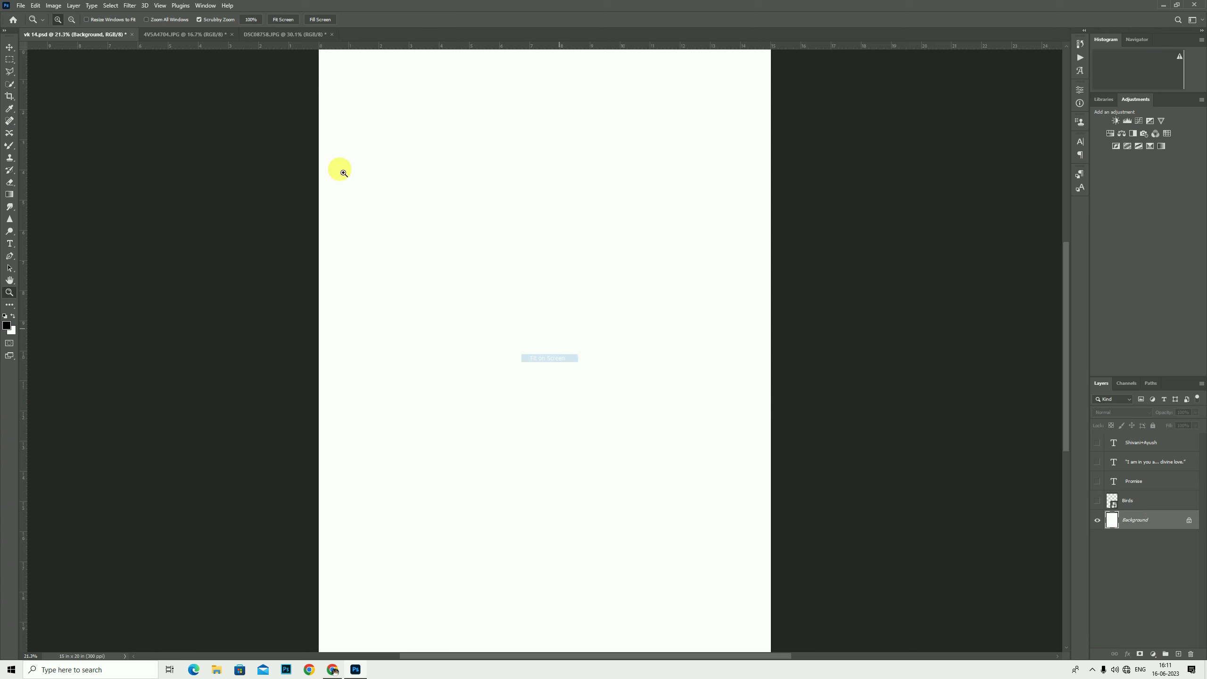
pyautogui.click(66, 5)
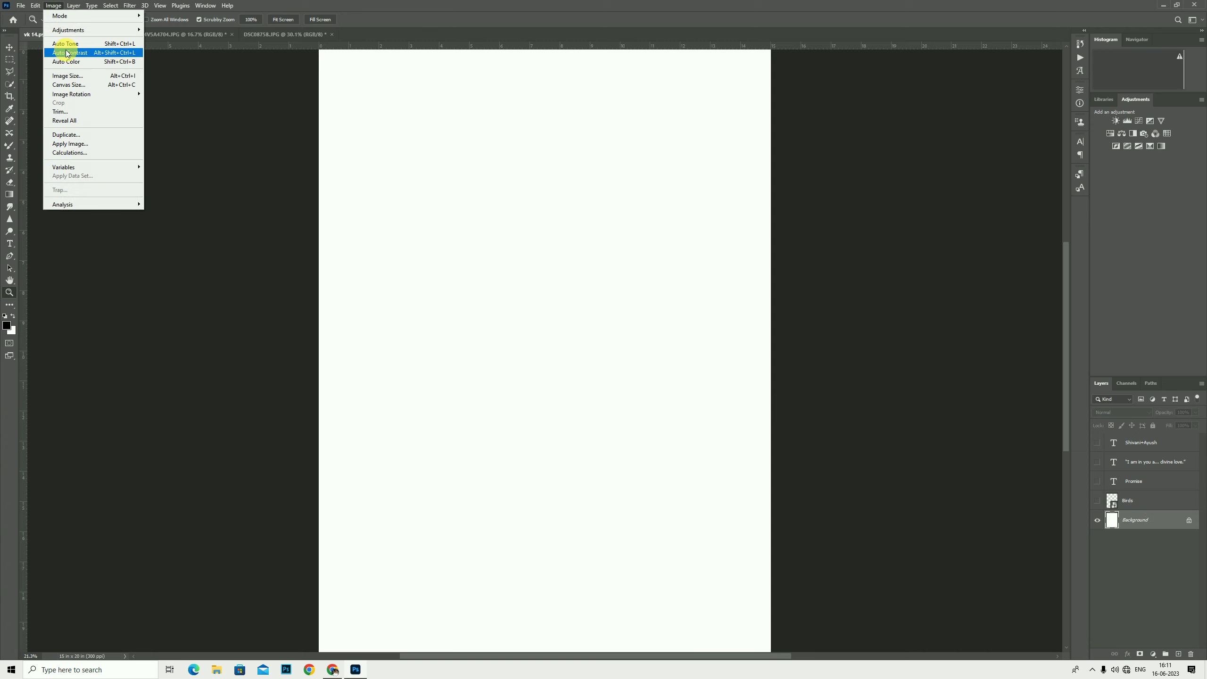
pyautogui.click(71, 75)
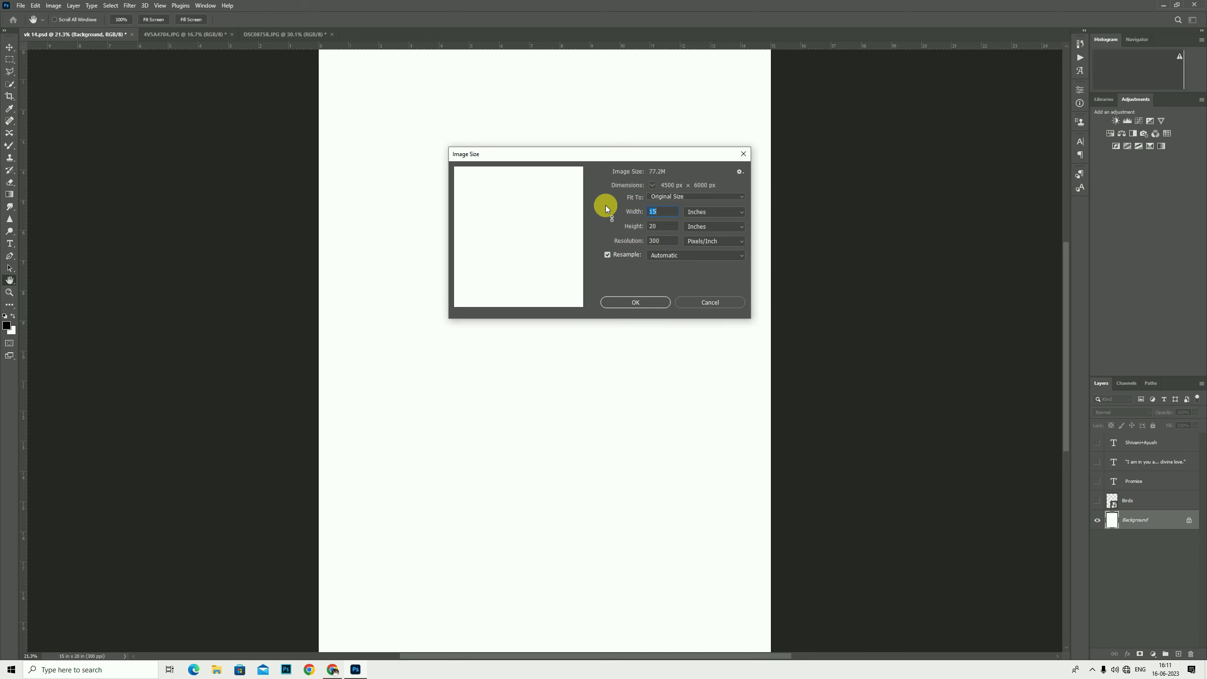
pyautogui.click(637, 301)
pyautogui.press('z')
pyautogui.click(152, 38)
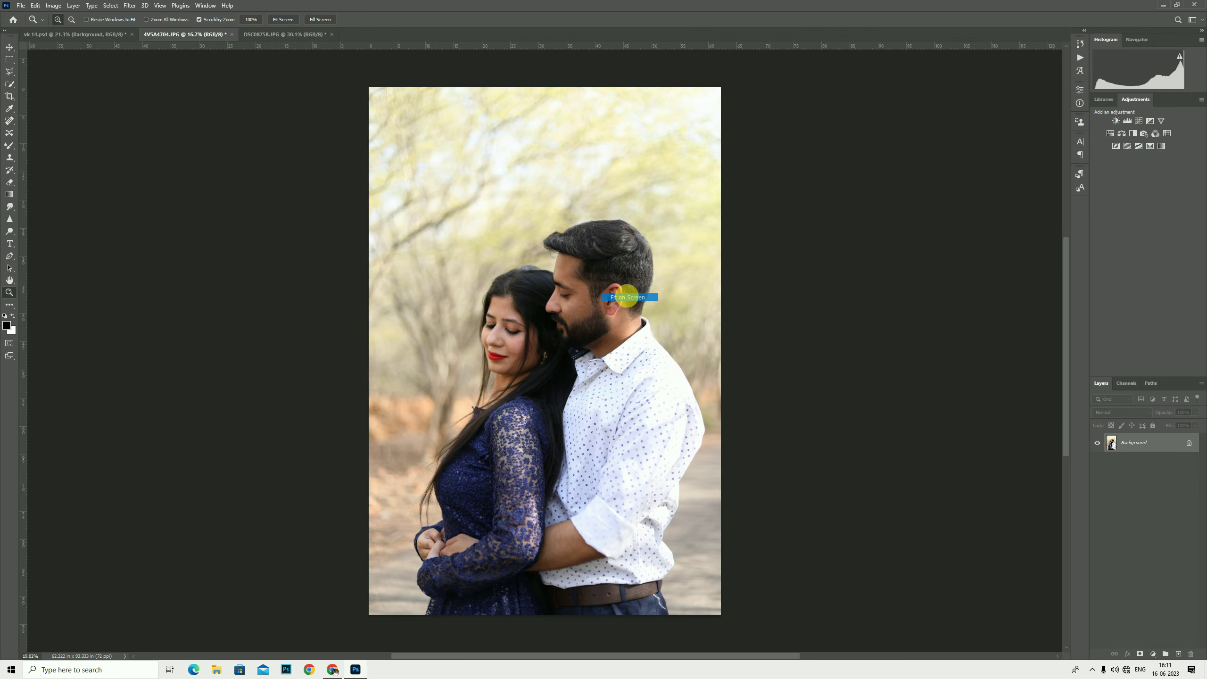
# Step: Duplicate the DSC08758.JPG road photo onto a new layer
pyautogui.moveTo(628, 291); pyautogui.dragTo(646, 314)
pyautogui.click(274, 37)
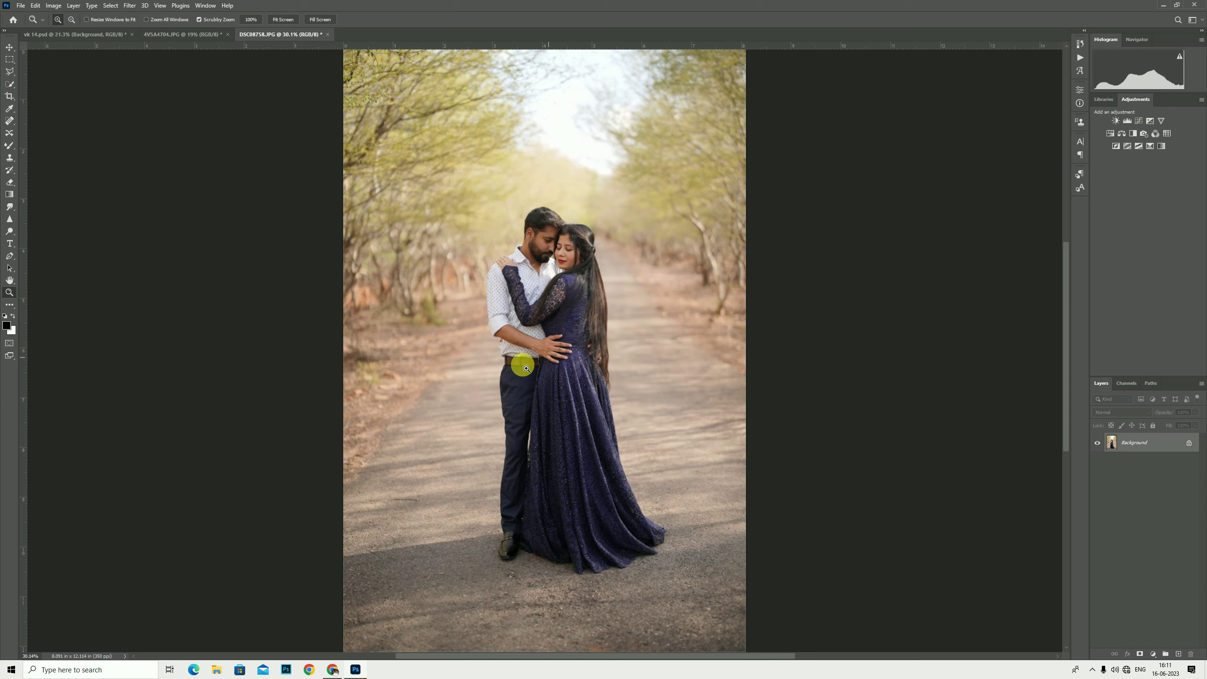
pyautogui.moveTo(502, 230)
pyautogui.mouseDown()
pyautogui.moveTo(666, 245)
pyautogui.moveTo(674, 259)
pyautogui.mouseUp()
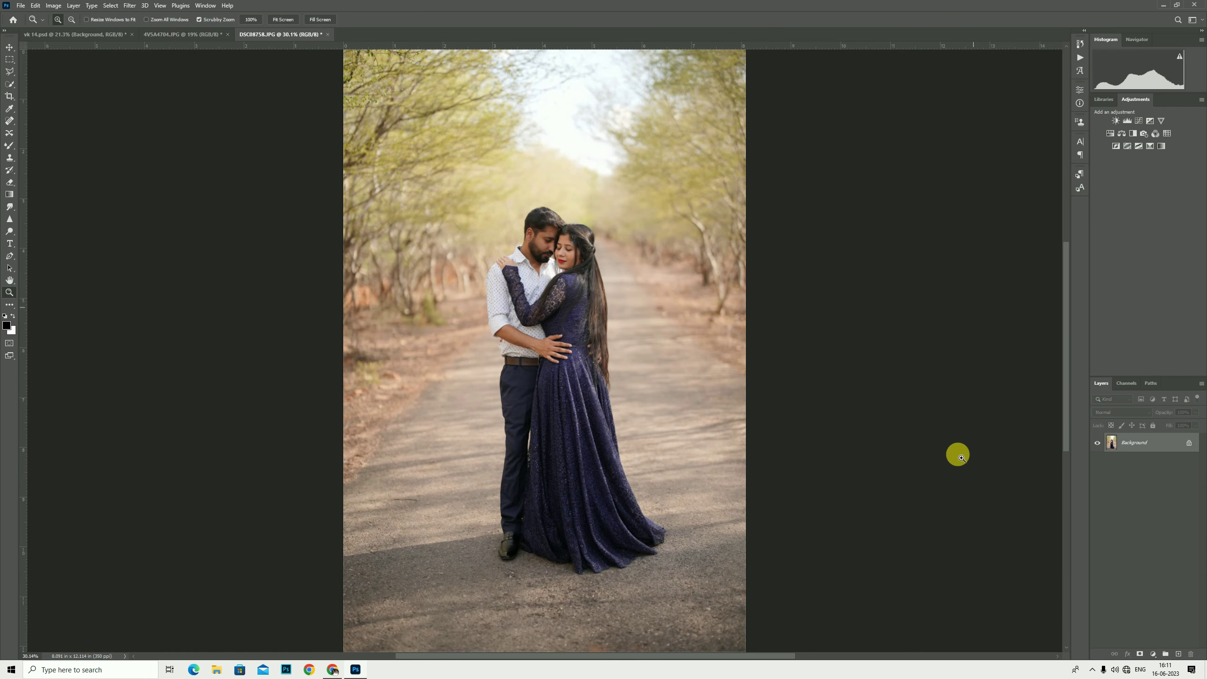
pyautogui.hotkey('ctrl', 'j')
pyautogui.moveTo(512, 234); pyautogui.dragTo(625, 251)
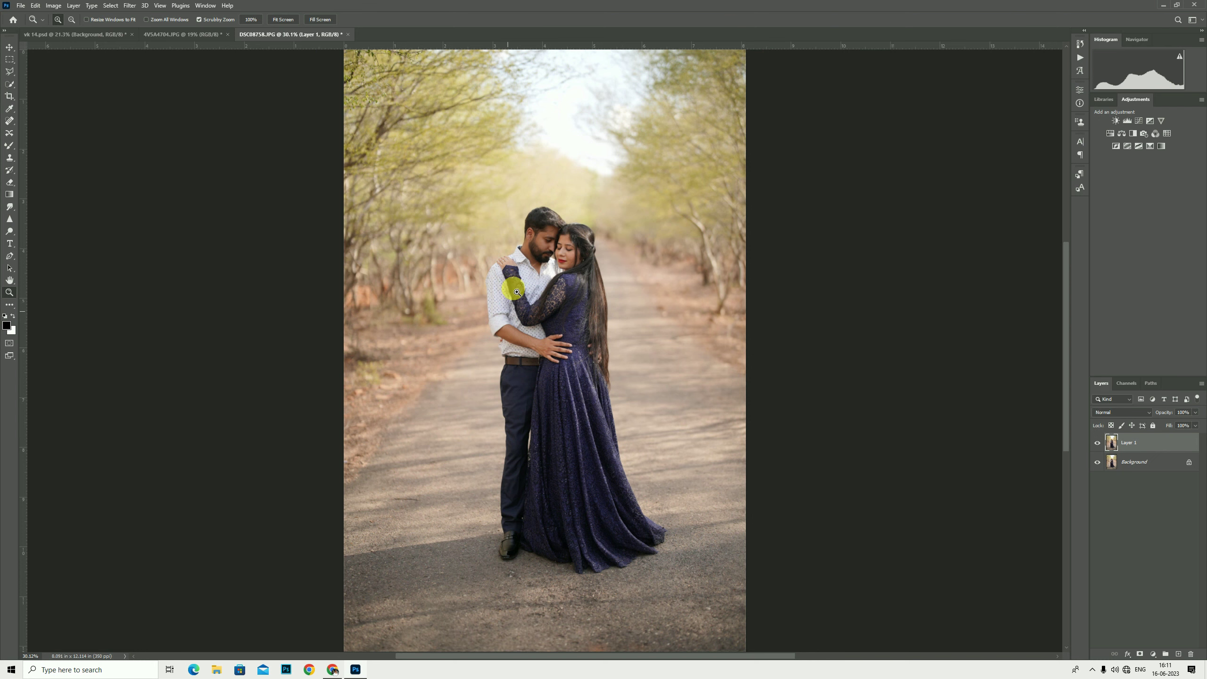
# Step: Add a Selective Color adjustment lowering Yellow in Reds, and select it with Layer 1 for merging
pyautogui.click(1154, 655)
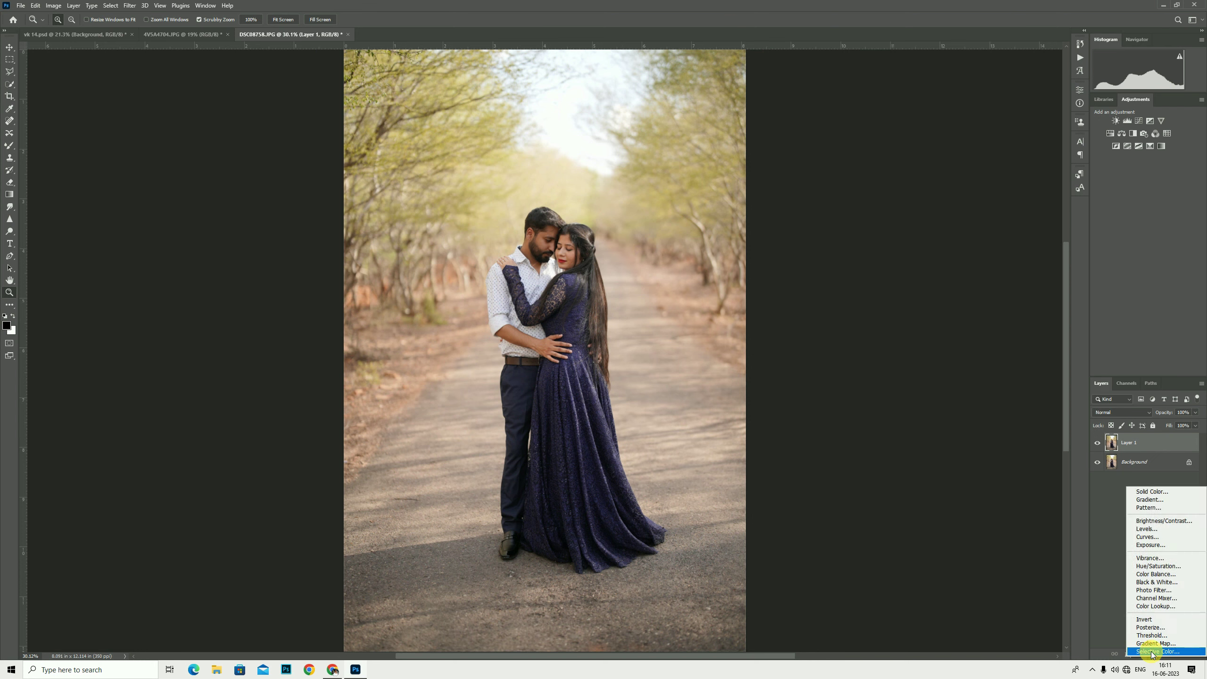
pyautogui.click(1152, 652)
pyautogui.click(1002, 184)
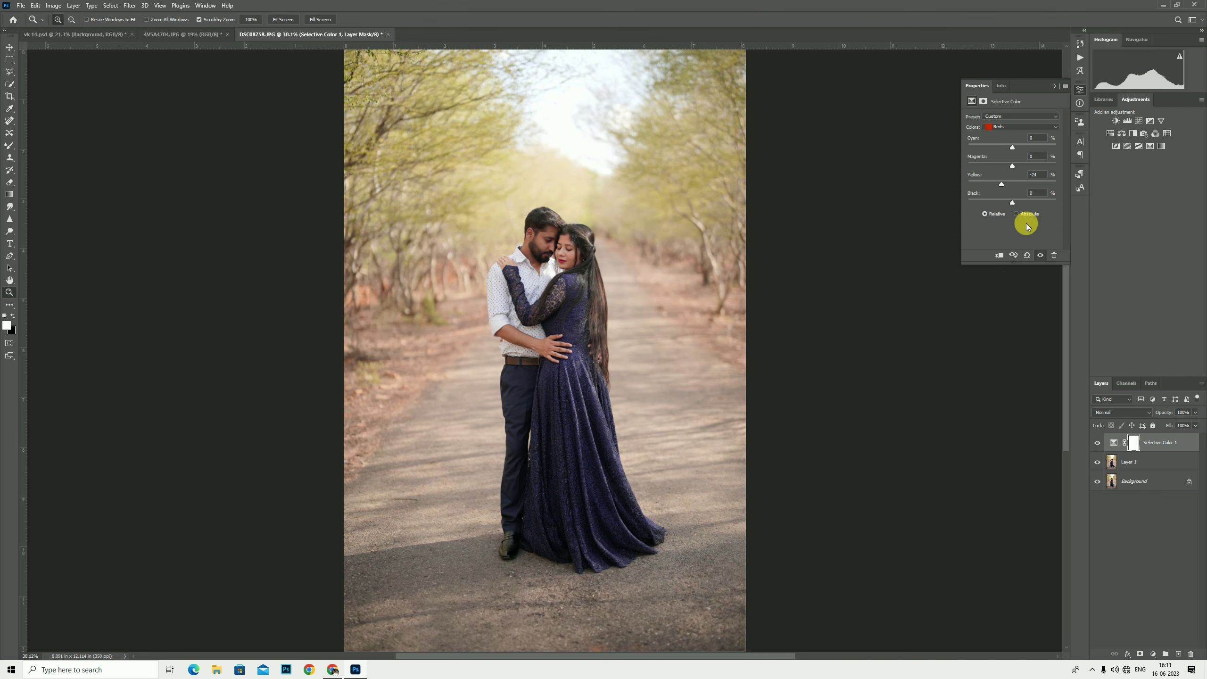
pyautogui.moveTo(539, 237); pyautogui.dragTo(588, 324)
pyautogui.moveTo(1002, 184); pyautogui.dragTo(1011, 184)
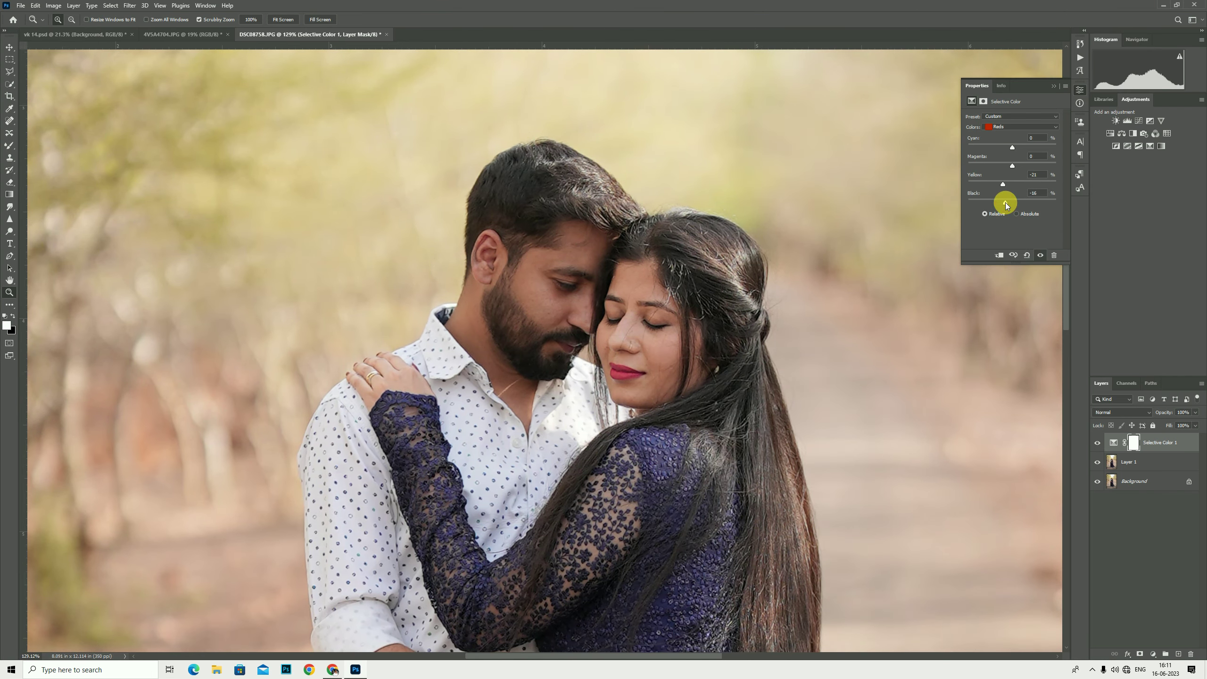
pyautogui.click(1053, 87)
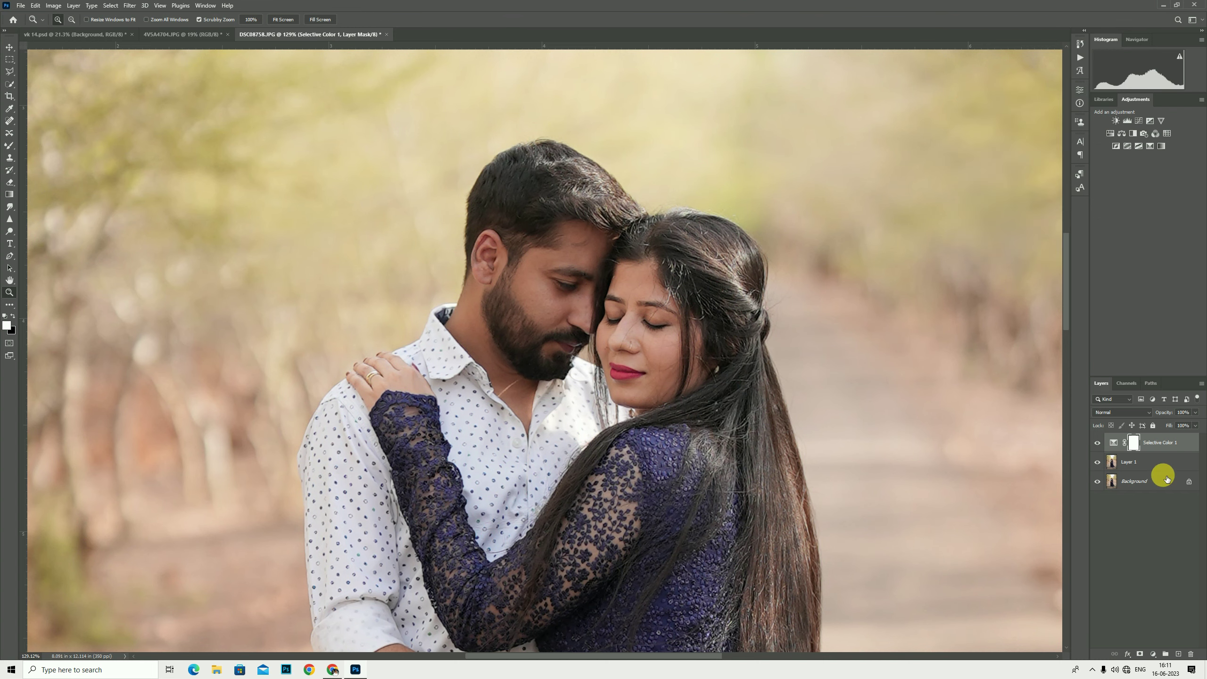
pyautogui.keyDown('shift'); pyautogui.click(1158, 462); pyautogui.keyUp('shift')
pyautogui.rightClick(1159, 459)
# Step: Merge the Selective Color into Layer 1, then smooth the man's cheek with the Mixer Brush
pyautogui.click(1103, 340)
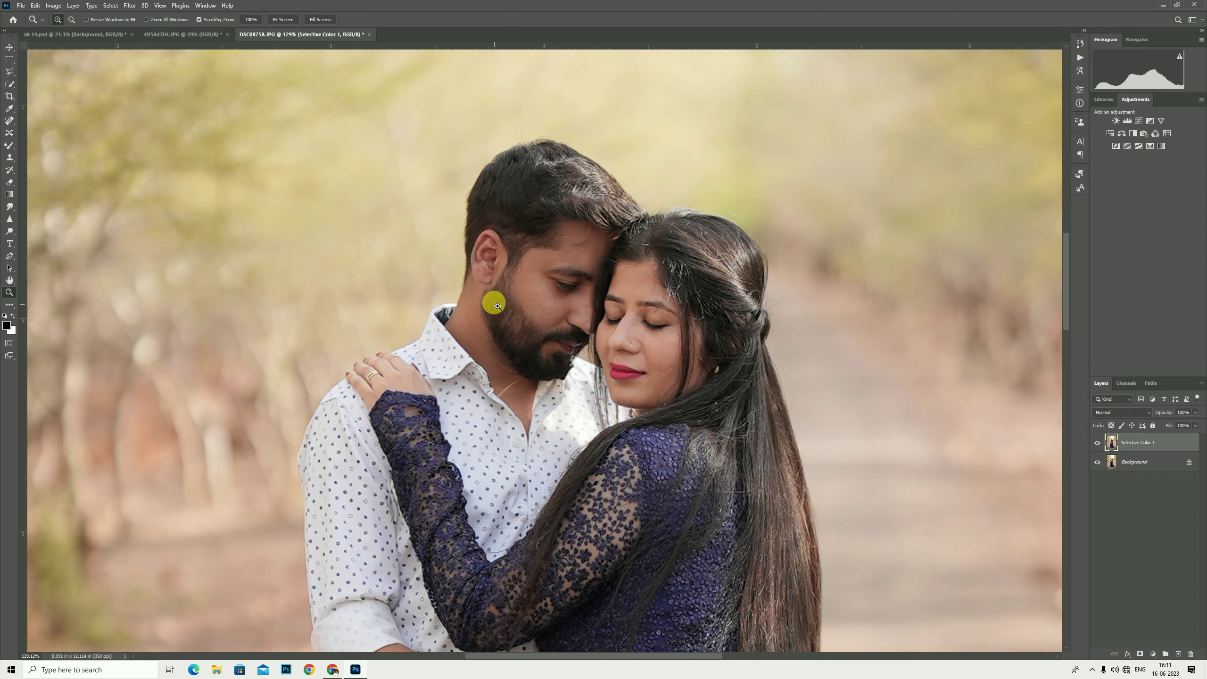
pyautogui.moveTo(492, 299); pyautogui.dragTo(588, 391)
pyautogui.press('i')
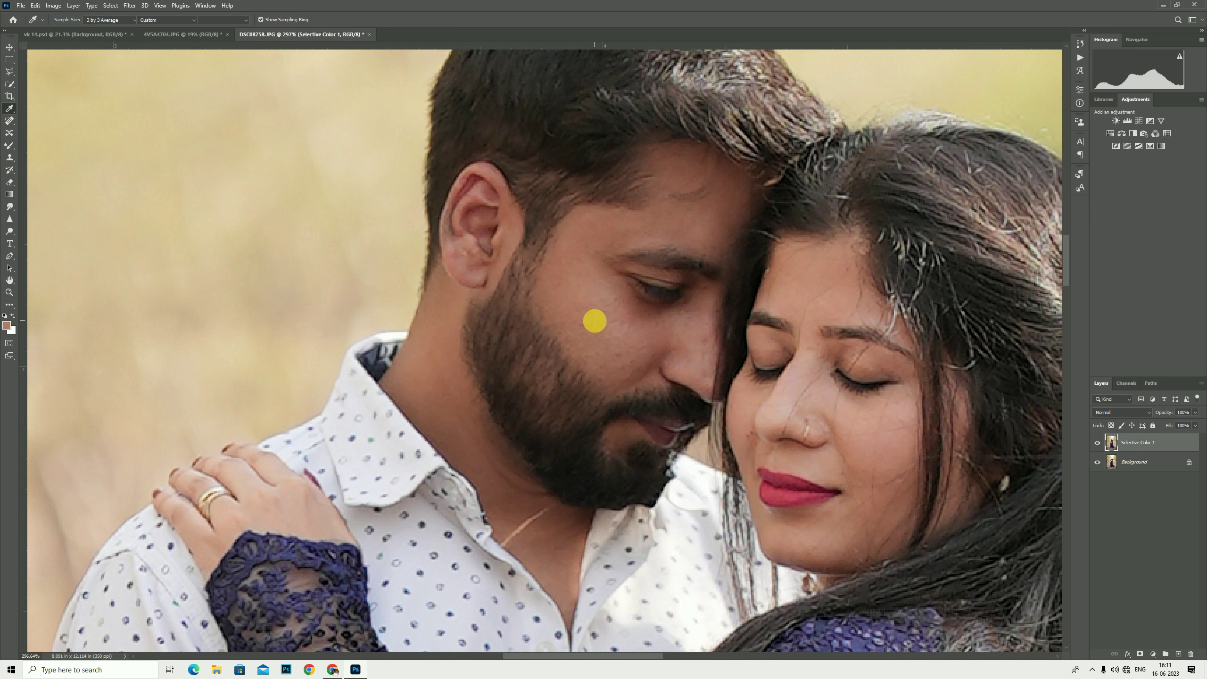
pyautogui.press('b')
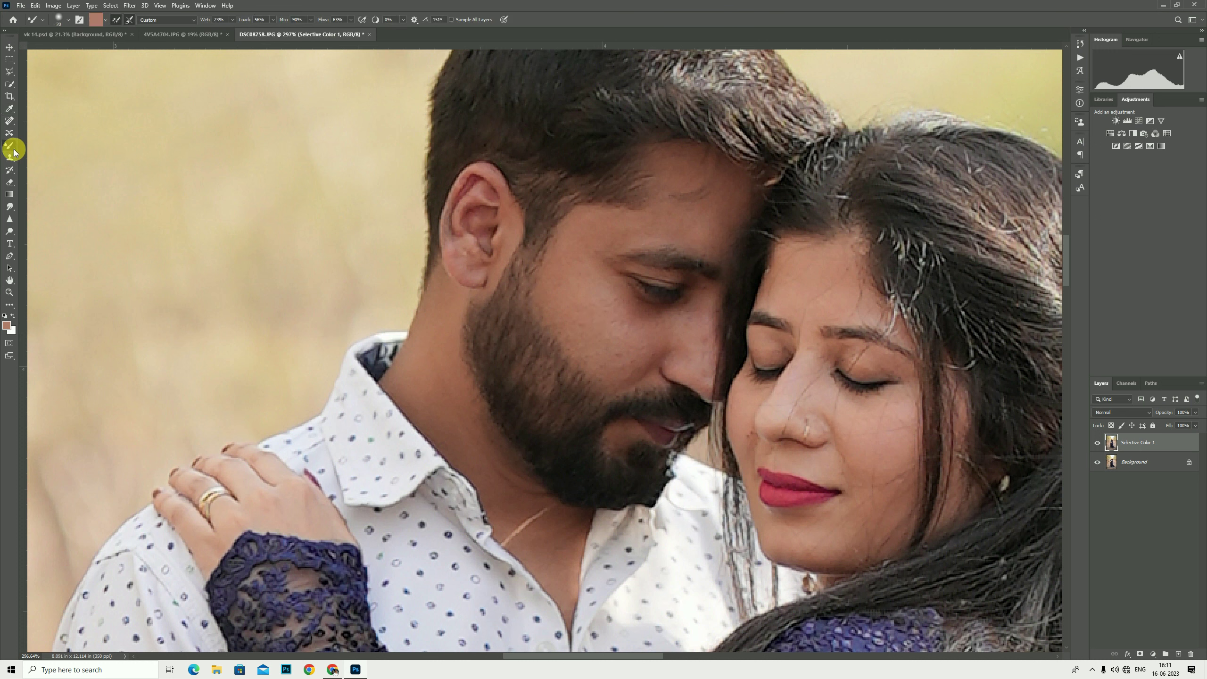
pyautogui.press('[')
pyautogui.press('[')
pyautogui.press('[')
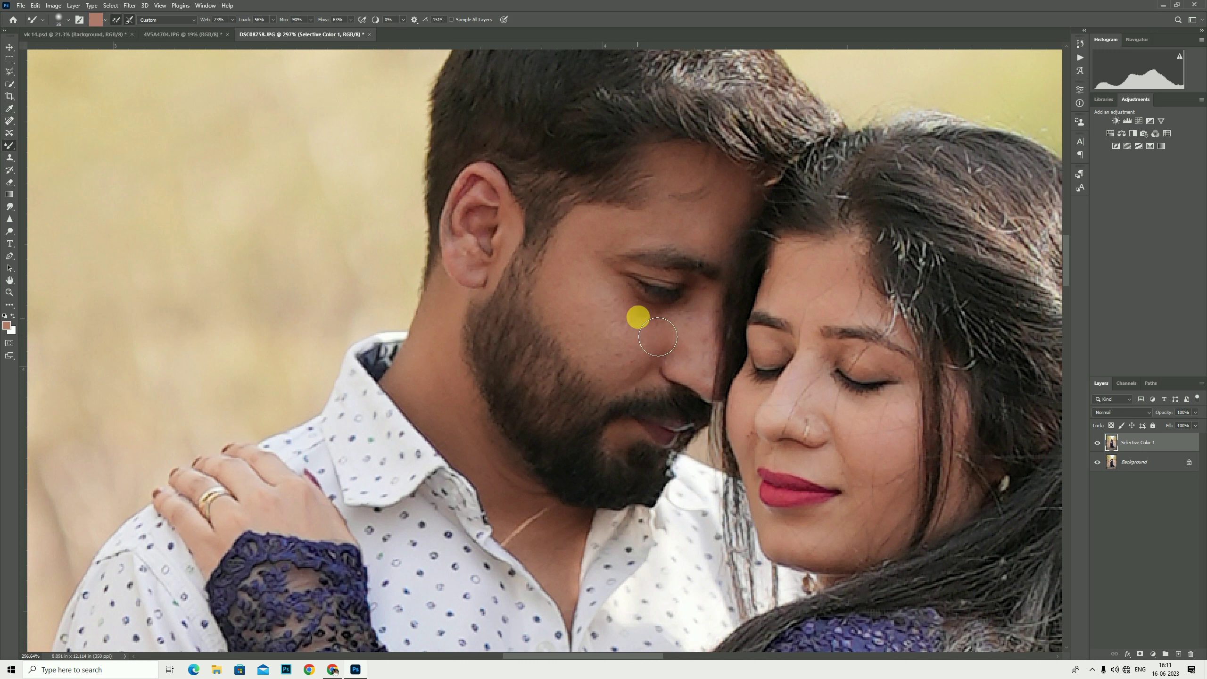
pyautogui.moveTo(658, 337)
pyautogui.mouseDown()
pyautogui.moveTo(626, 333)
pyautogui.moveTo(601, 267)
pyautogui.mouseUp()
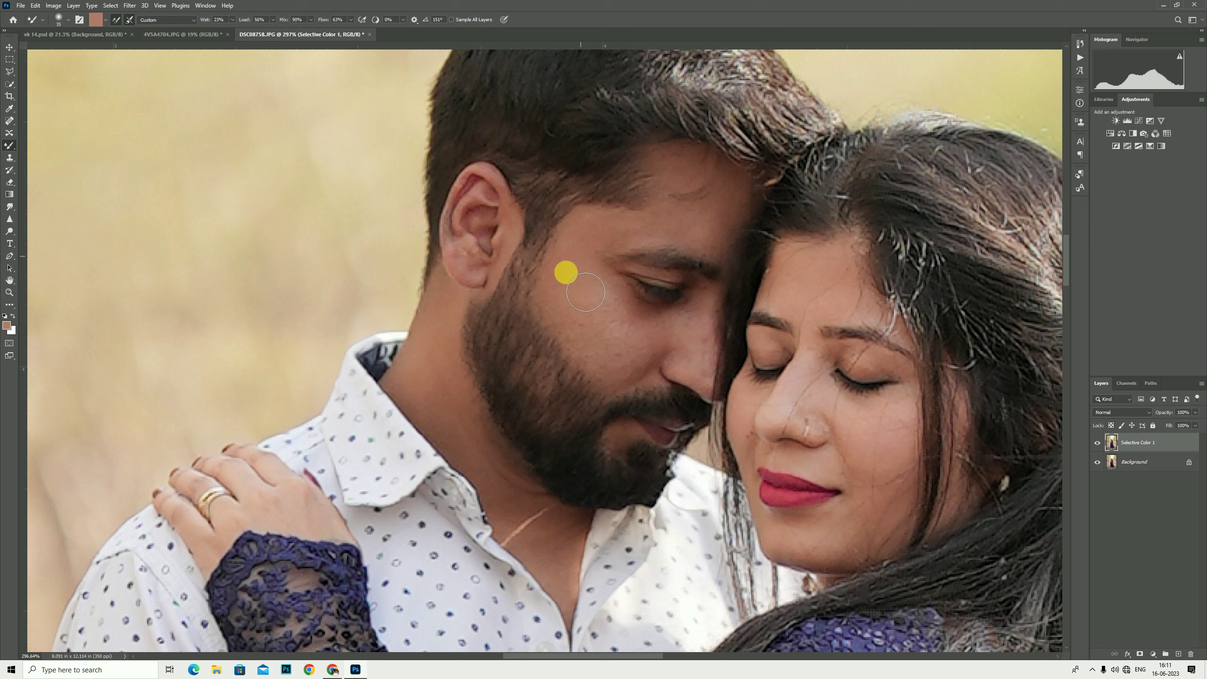
# Step: Smooth the man's eyebrow area, forehead, nose, cheek, beard edge and neck
pyautogui.press(']')
pyautogui.press('[')
pyautogui.press('[')
pyautogui.press('[')
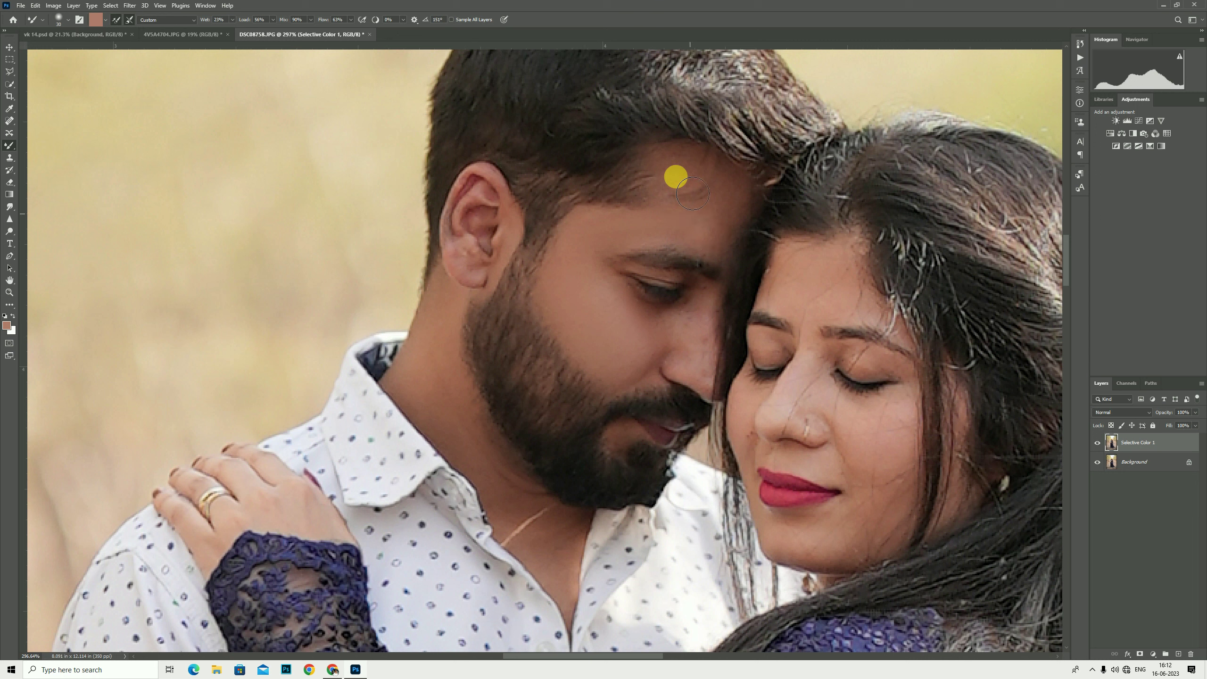
pyautogui.press(']')
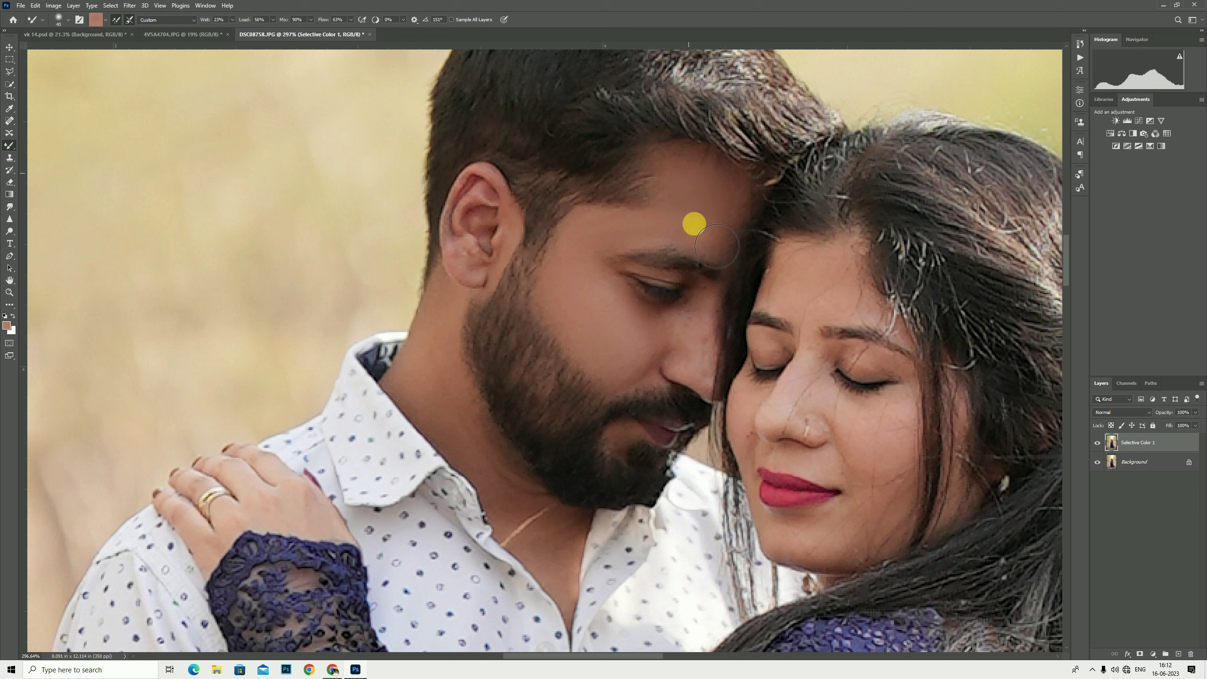
pyautogui.press('[')
pyautogui.press('[')
pyautogui.click(716, 332)
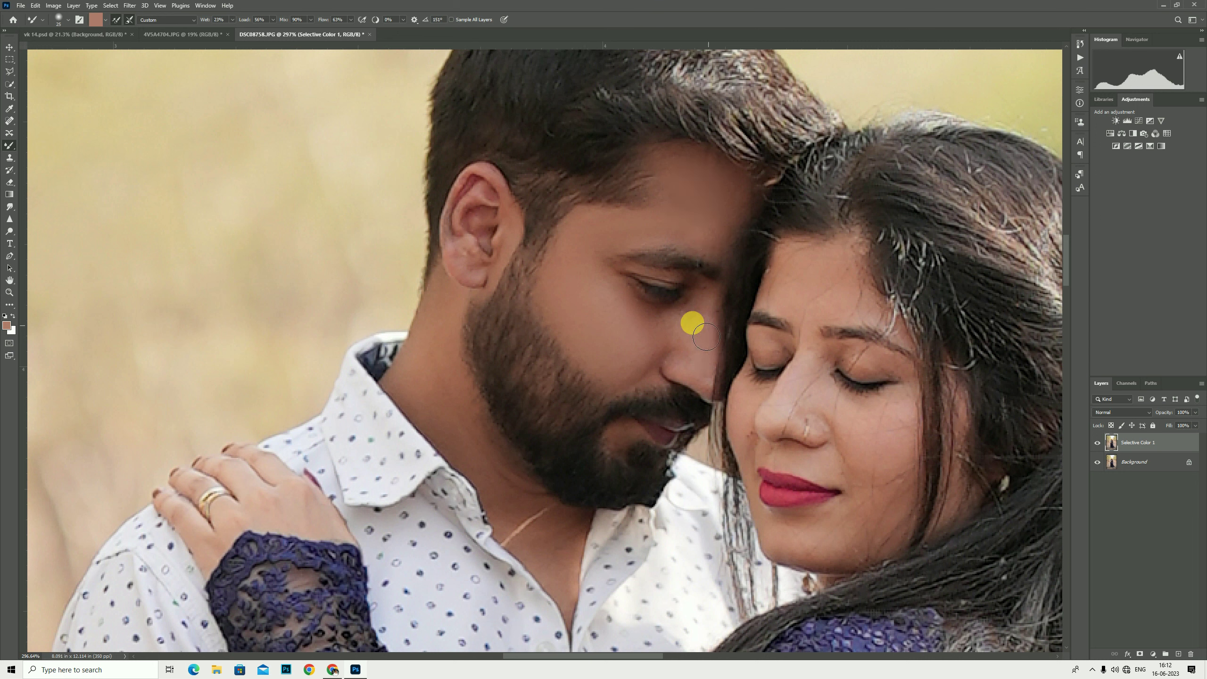
pyautogui.press(']')
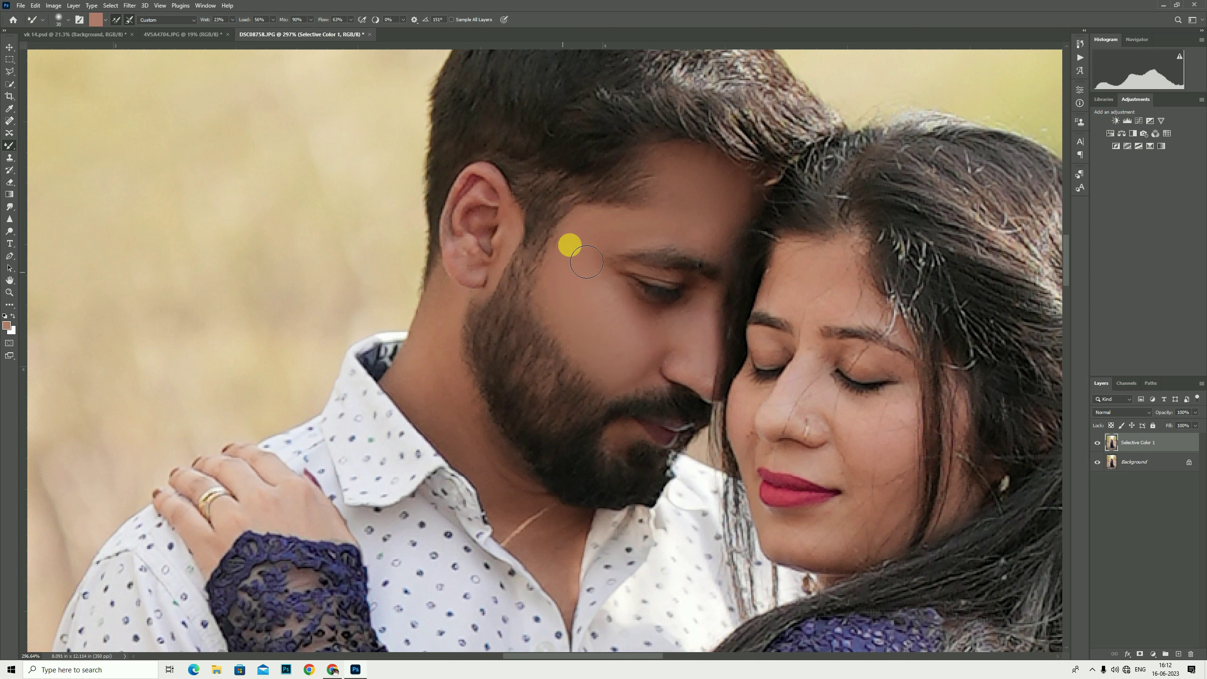
pyautogui.press('[')
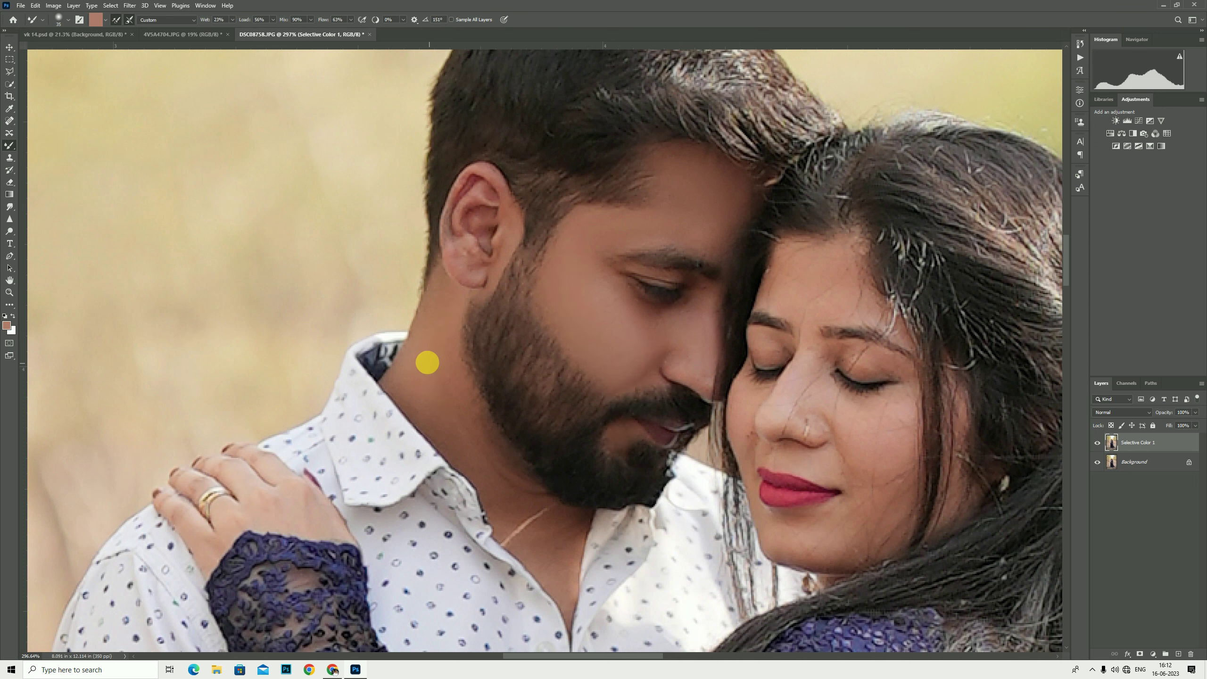
pyautogui.press(']')
pyautogui.press(']')
pyautogui.press(']')
pyautogui.scroll(2, 463, 332)
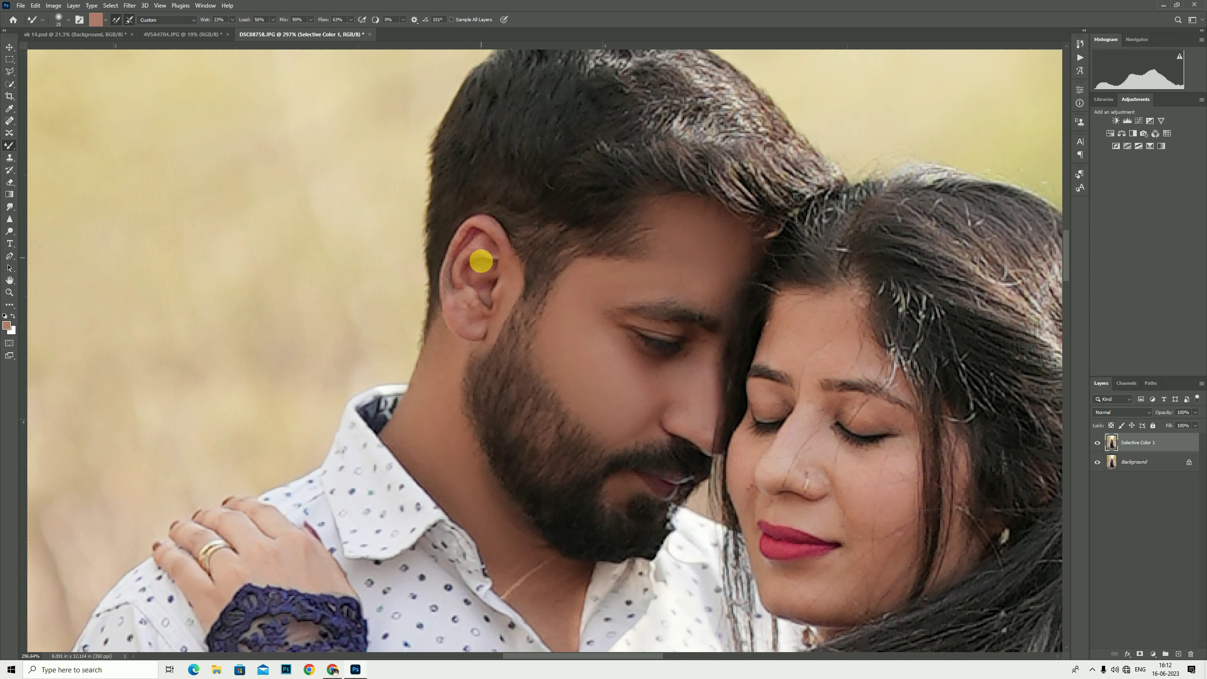
# Step: Smooth the skin on the woman's forehead and cheek
pyautogui.press('[')
pyautogui.press('[')
pyautogui.press('[')
pyautogui.press(']')
pyautogui.press(']')
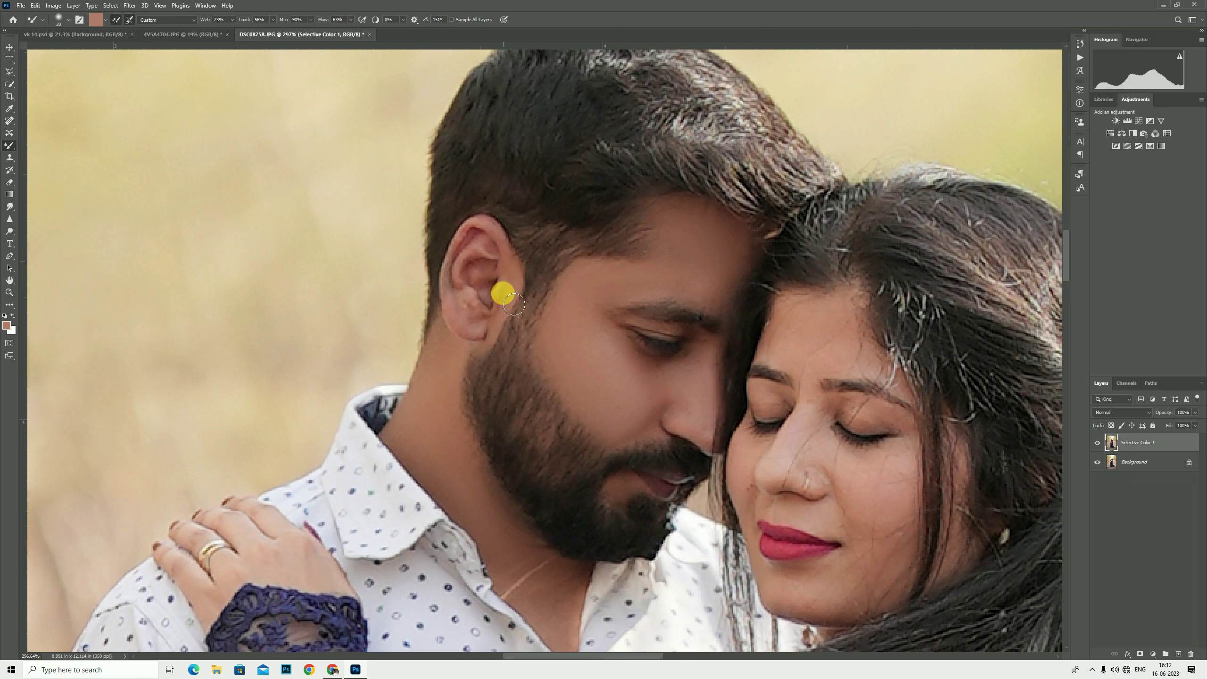
pyautogui.scroll(-1, 501, 291)
pyautogui.scroll(-1, 834, 347)
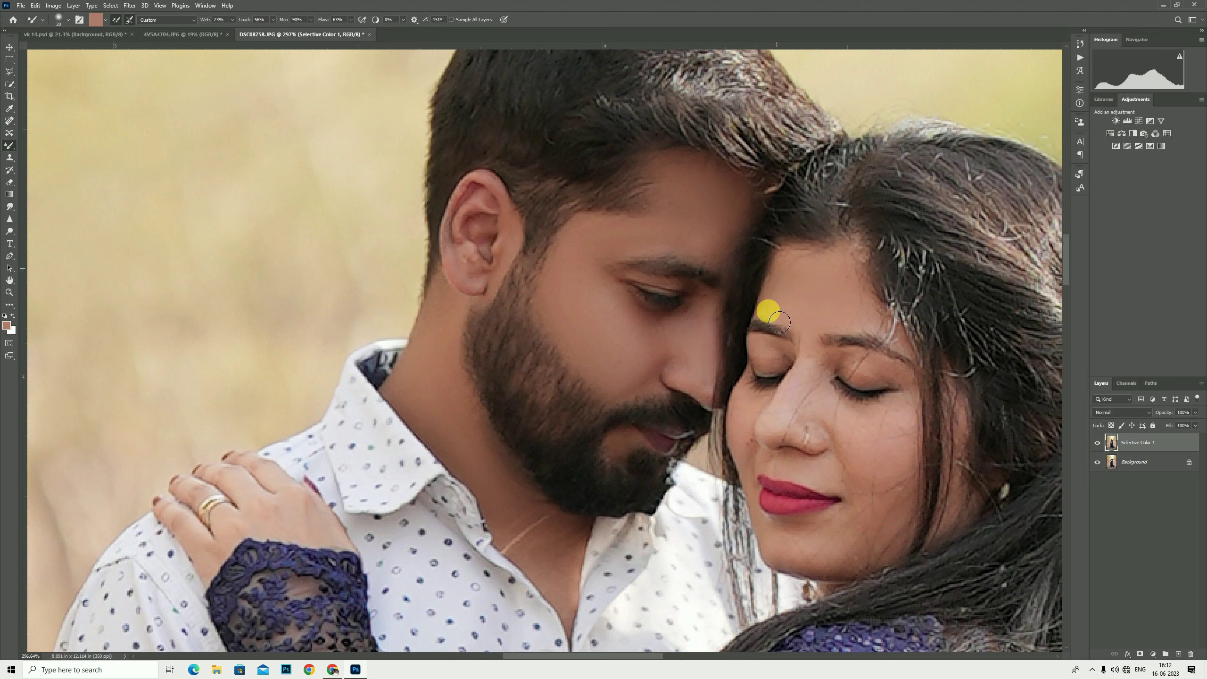
pyautogui.scroll(-1, 899, 466)
pyautogui.scroll(-3, 898, 466)
pyautogui.click(894, 404)
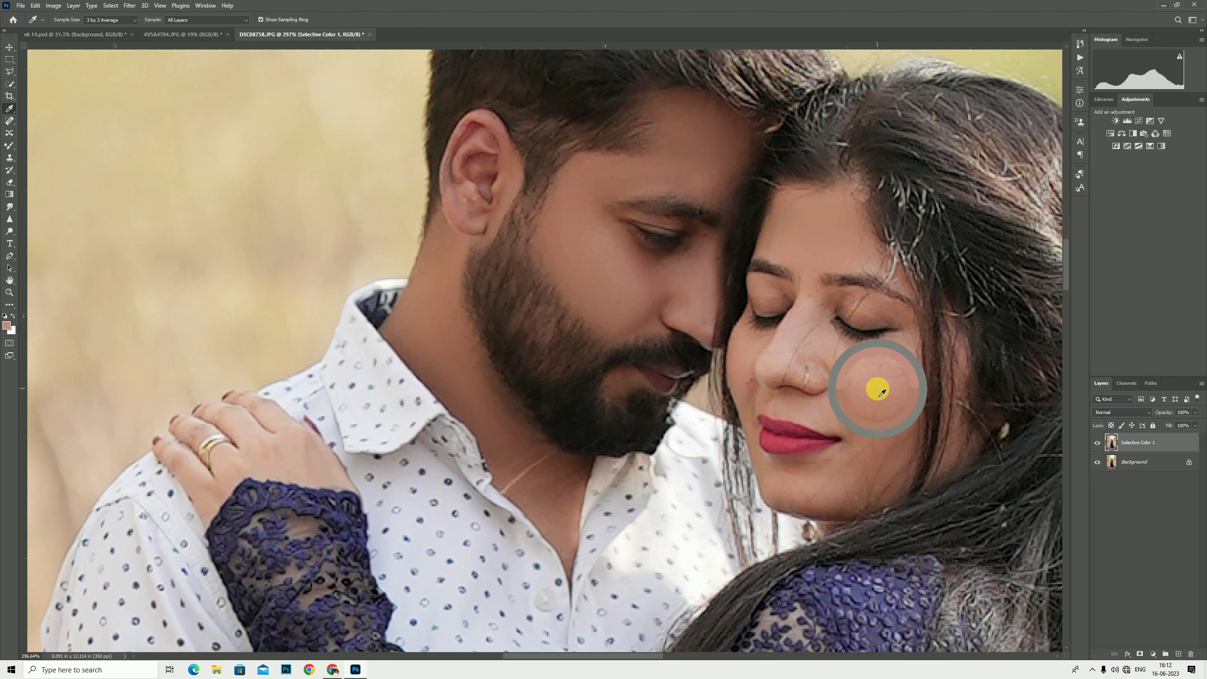
pyautogui.scroll(-2, 902, 395)
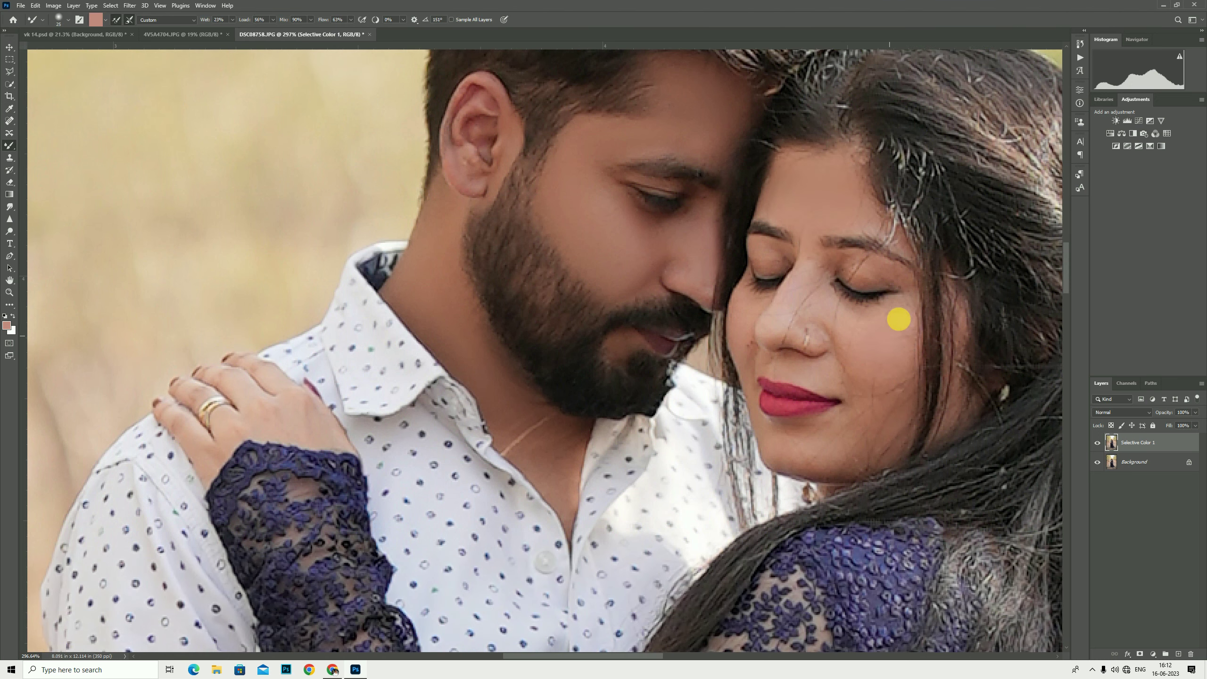
# Step: Smooth the woman's nose crease and eyelids, adjusting the brush between 15 and 30
pyautogui.press(']')
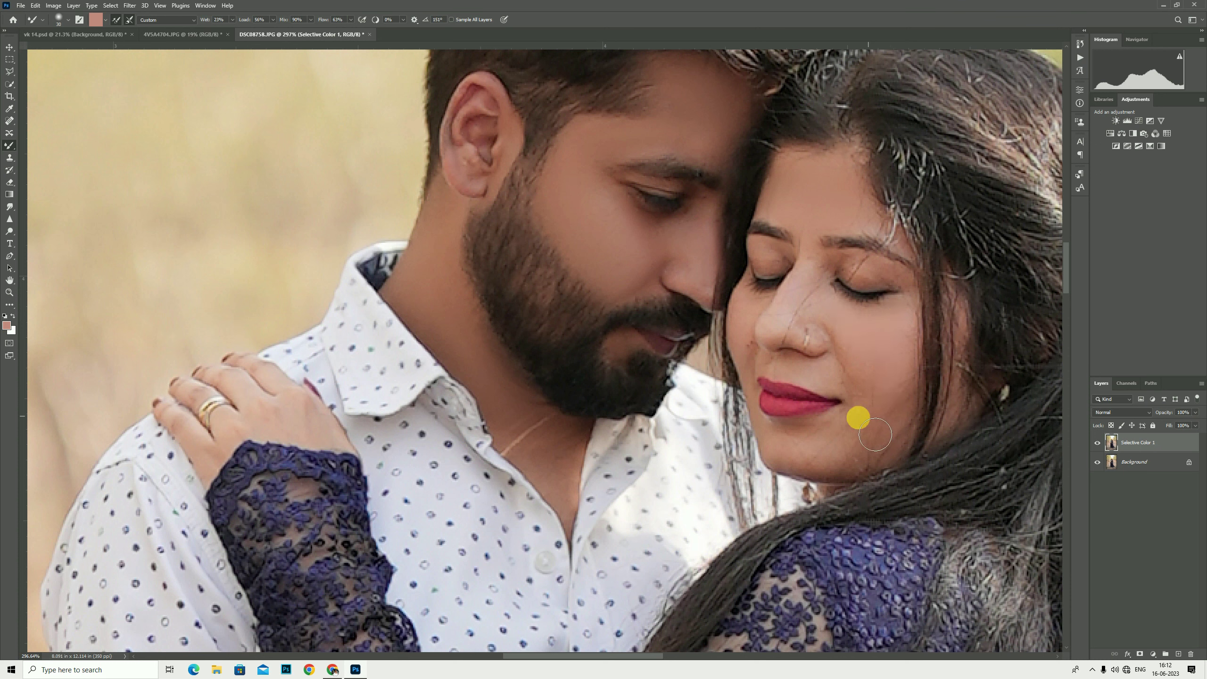
pyautogui.press('[')
pyautogui.press('[')
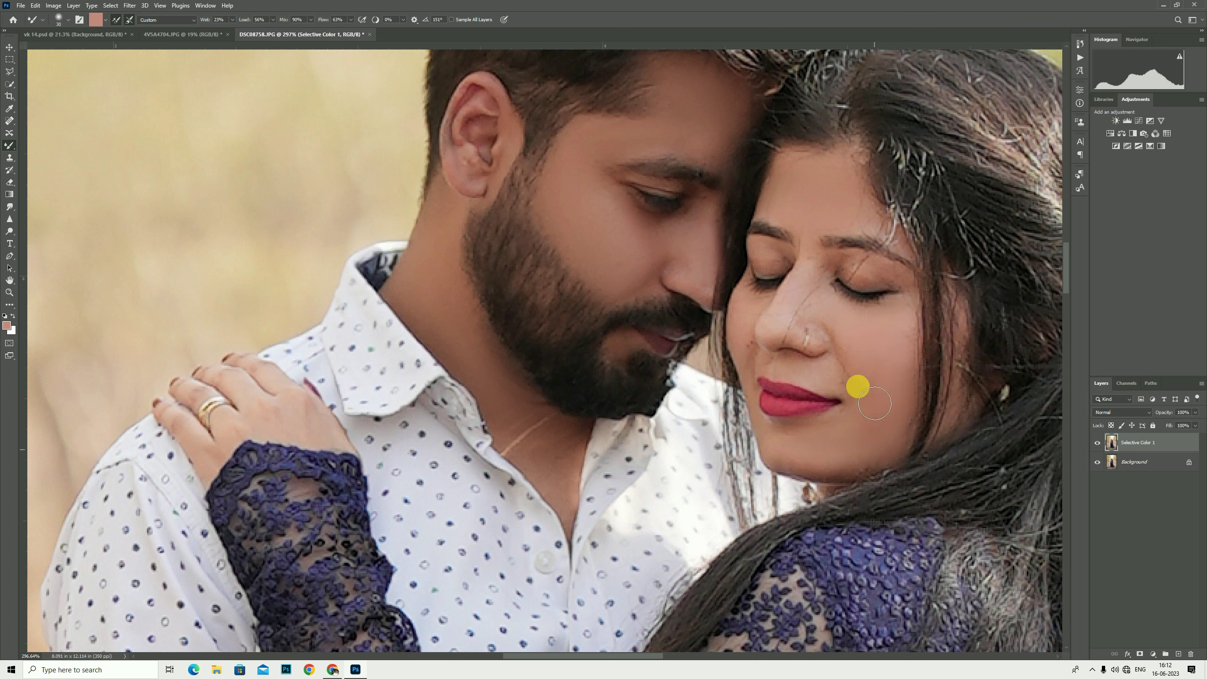
pyautogui.moveTo(807, 322)
pyautogui.mouseDown()
pyautogui.moveTo(814, 278)
pyautogui.moveTo(774, 324)
pyautogui.mouseUp()
pyautogui.press(']')
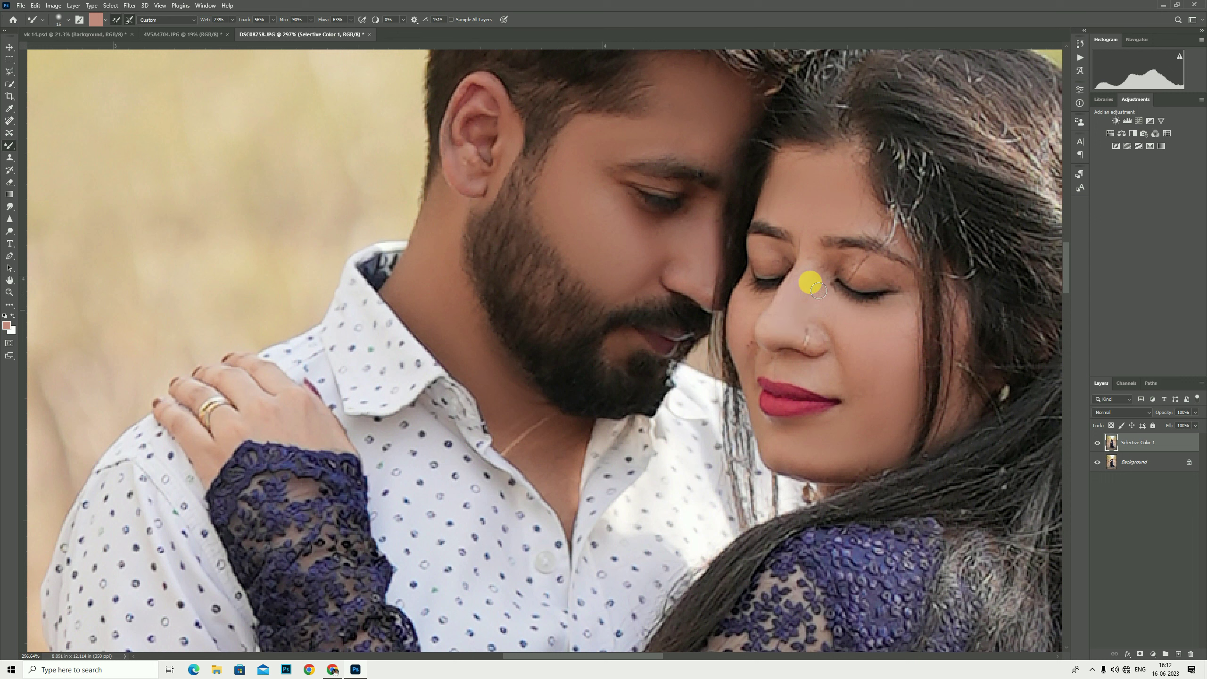
pyautogui.press('[')
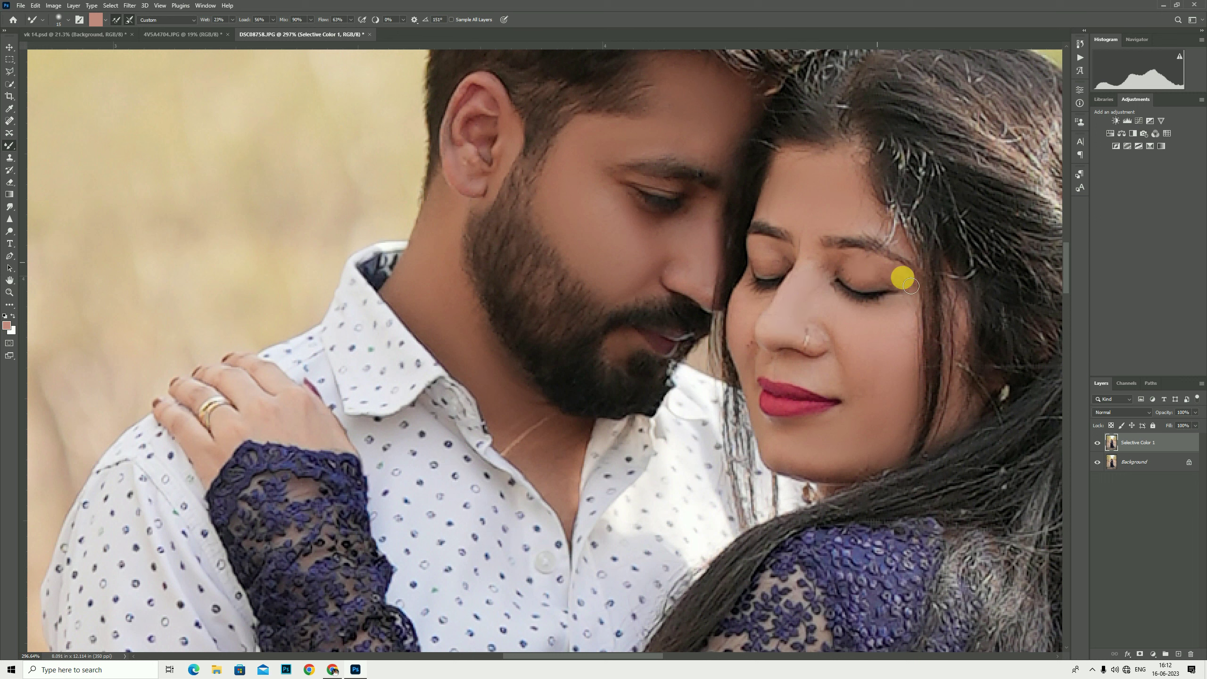
pyautogui.press(']')
pyautogui.press('[')
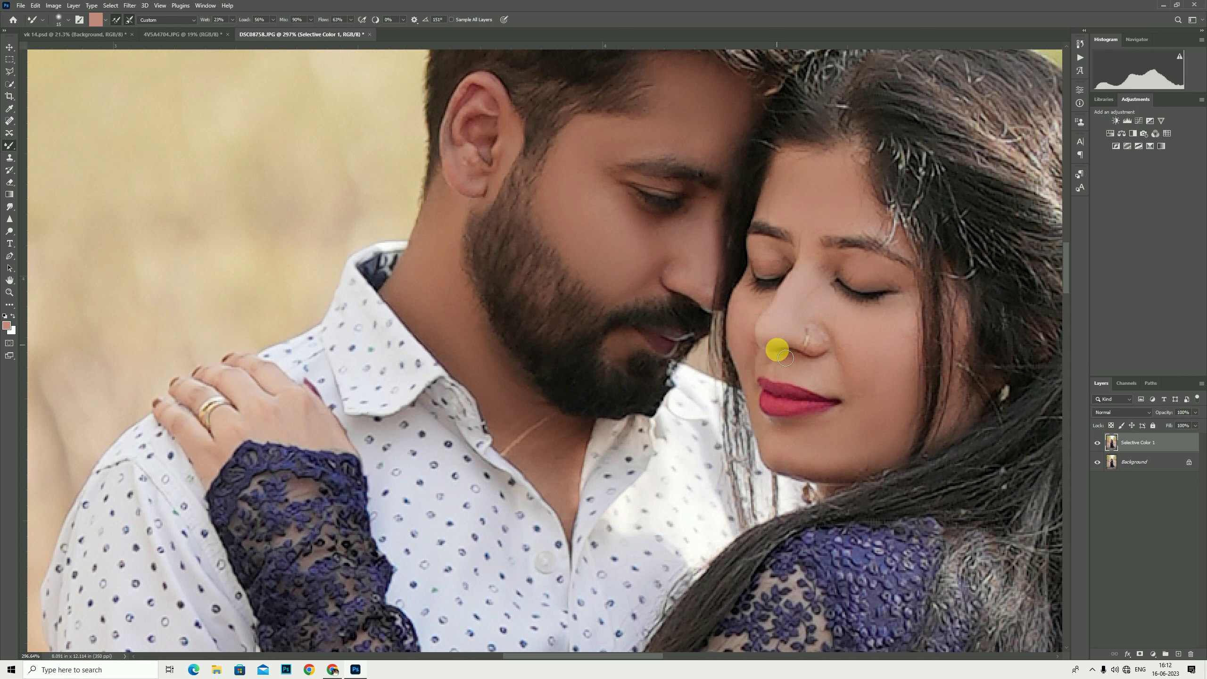
pyautogui.press(']')
pyautogui.press(']')
pyautogui.press(']')
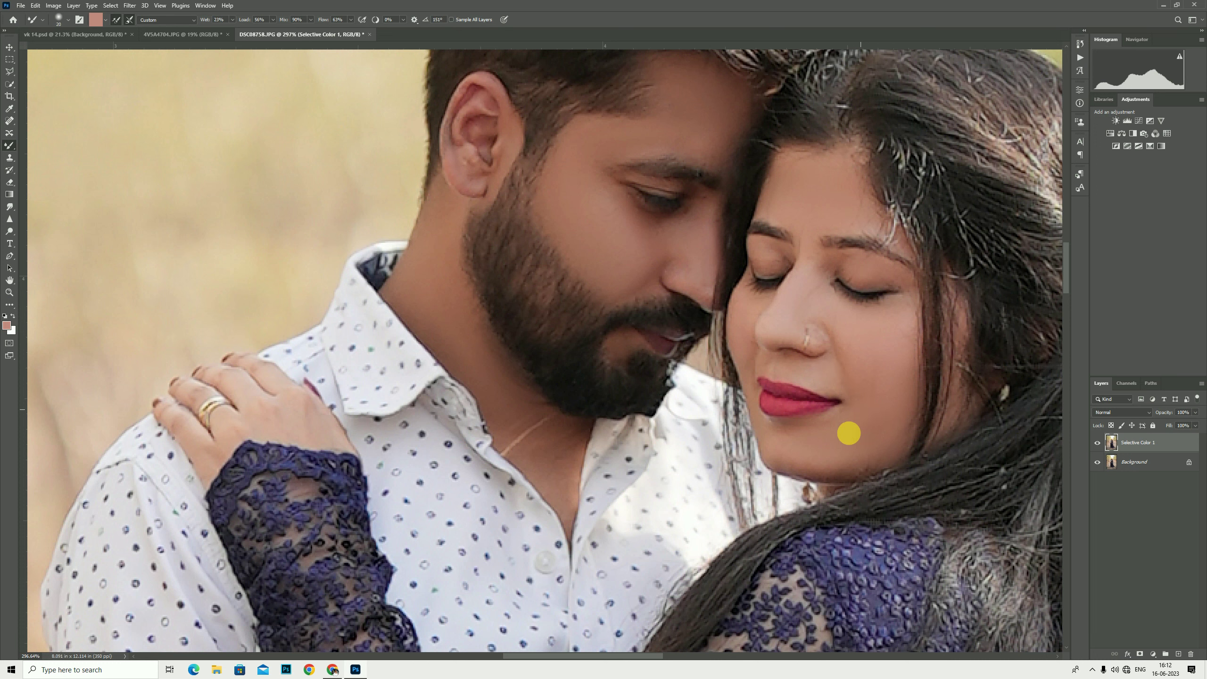
pyautogui.scroll(-1, 625, 351)
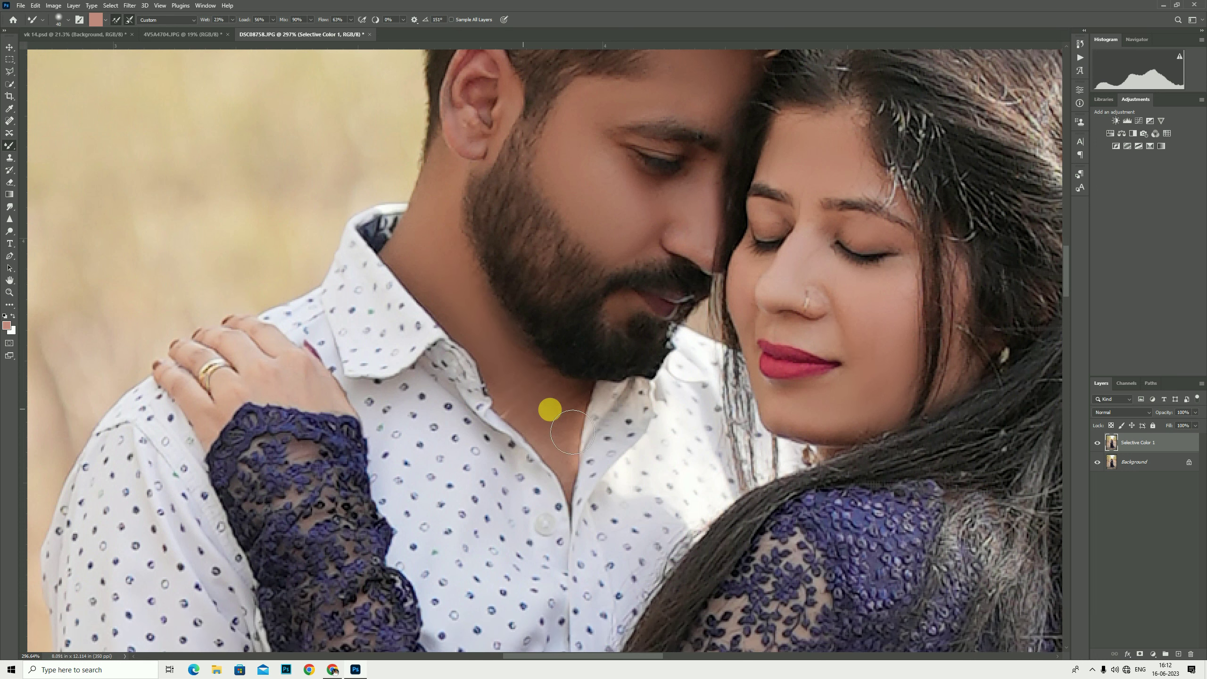
pyautogui.press(']')
pyautogui.press('[')
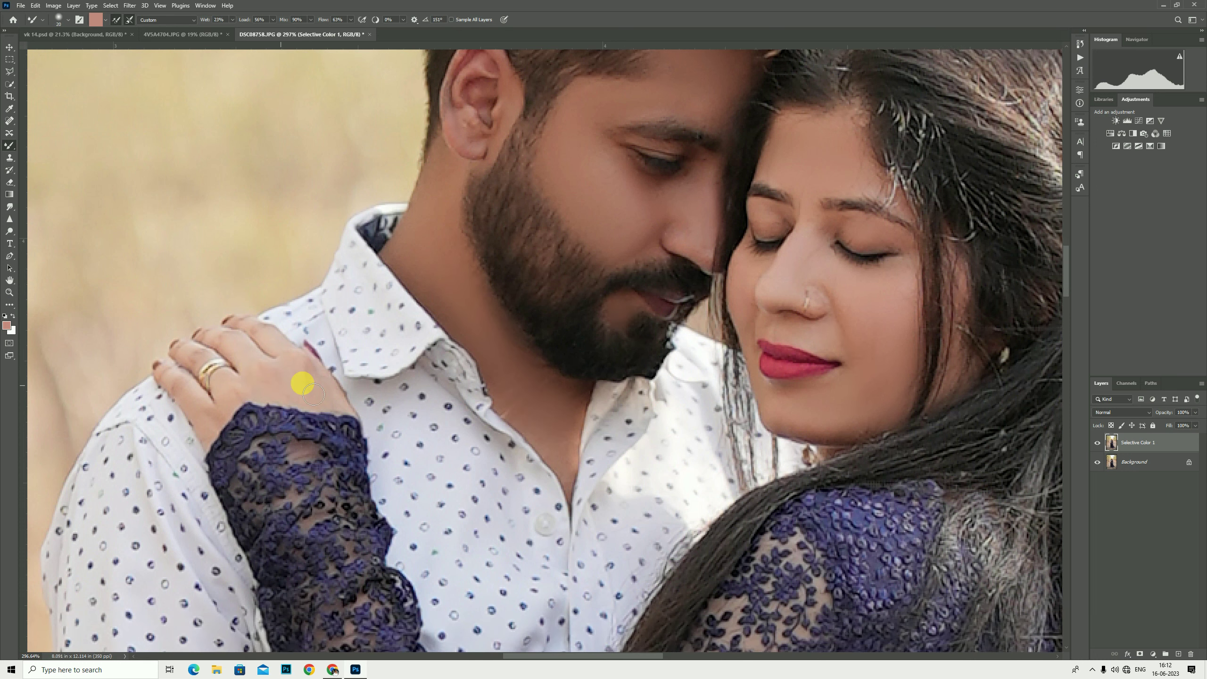
# Step: Smooth the skin along the man's forearm with the Mixer Brush
pyautogui.click(9, 292)
pyautogui.rightClick(671, 248)
pyautogui.click(696, 265)
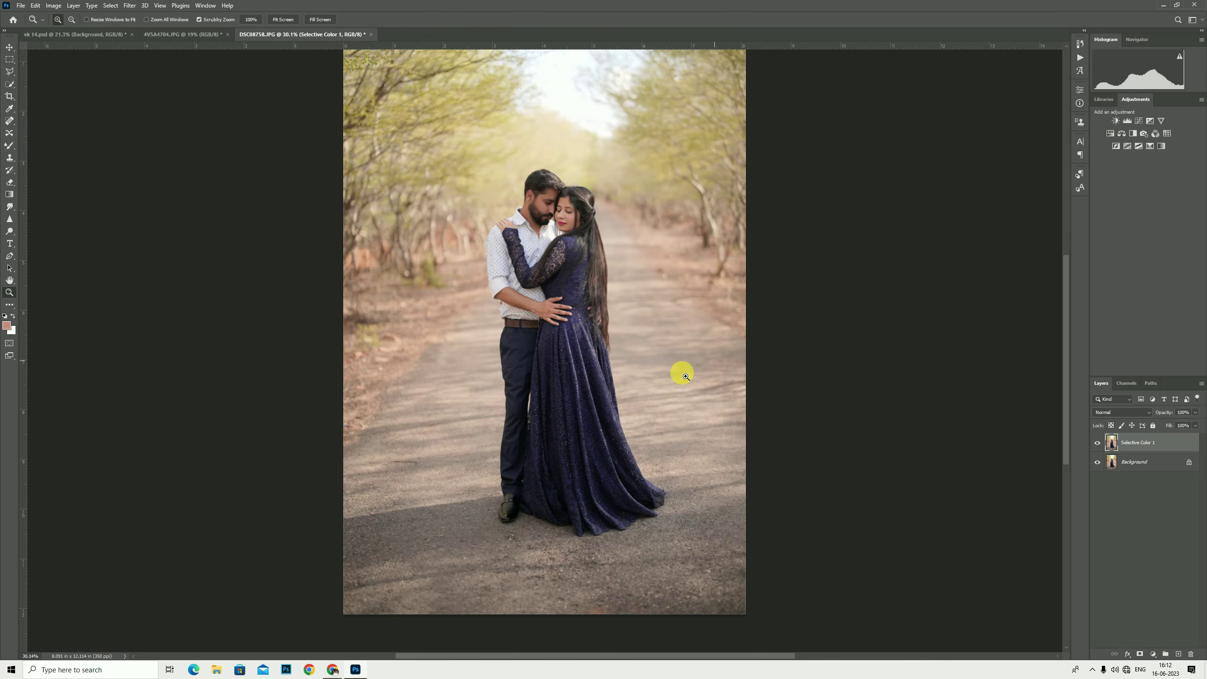
pyautogui.moveTo(529, 335); pyautogui.dragTo(641, 375)
pyautogui.press('b')
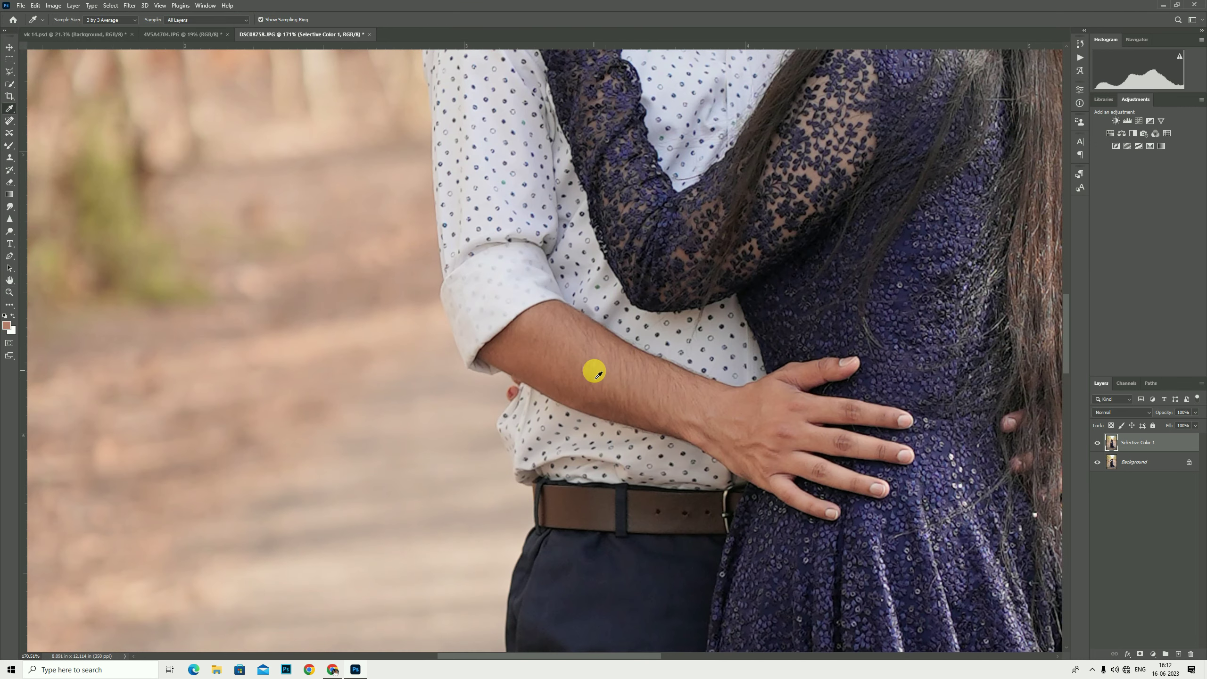
pyautogui.scroll(-1, 614, 407)
pyautogui.scroll(-1, 614, 406)
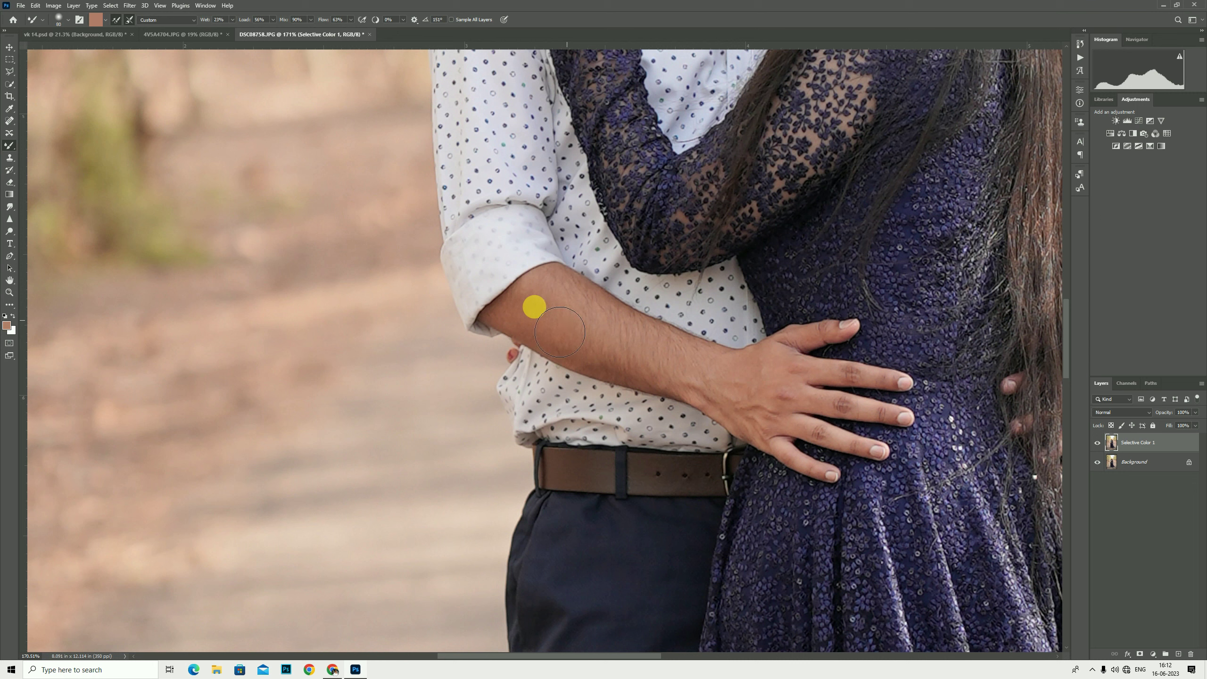
pyautogui.moveTo(622, 347); pyautogui.dragTo(742, 411)
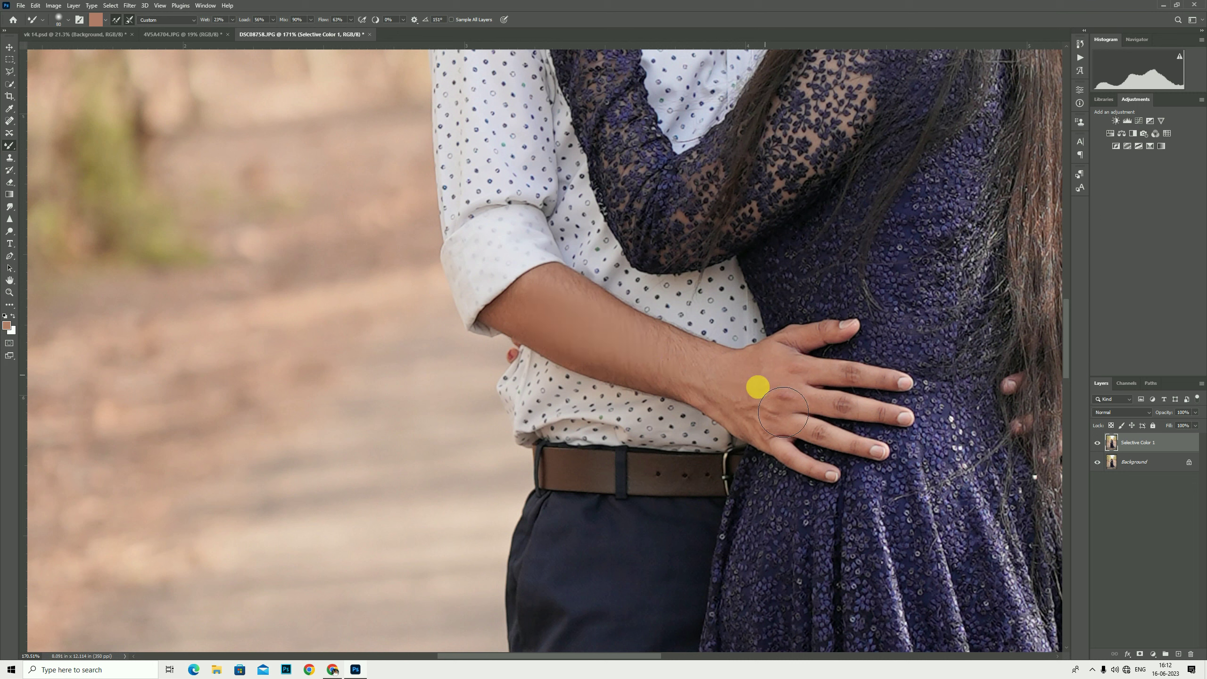
# Step: Smooth the man's wrist and hand, then fit the whole photo on screen
pyautogui.press('[')
pyautogui.press('[')
pyautogui.press('[')
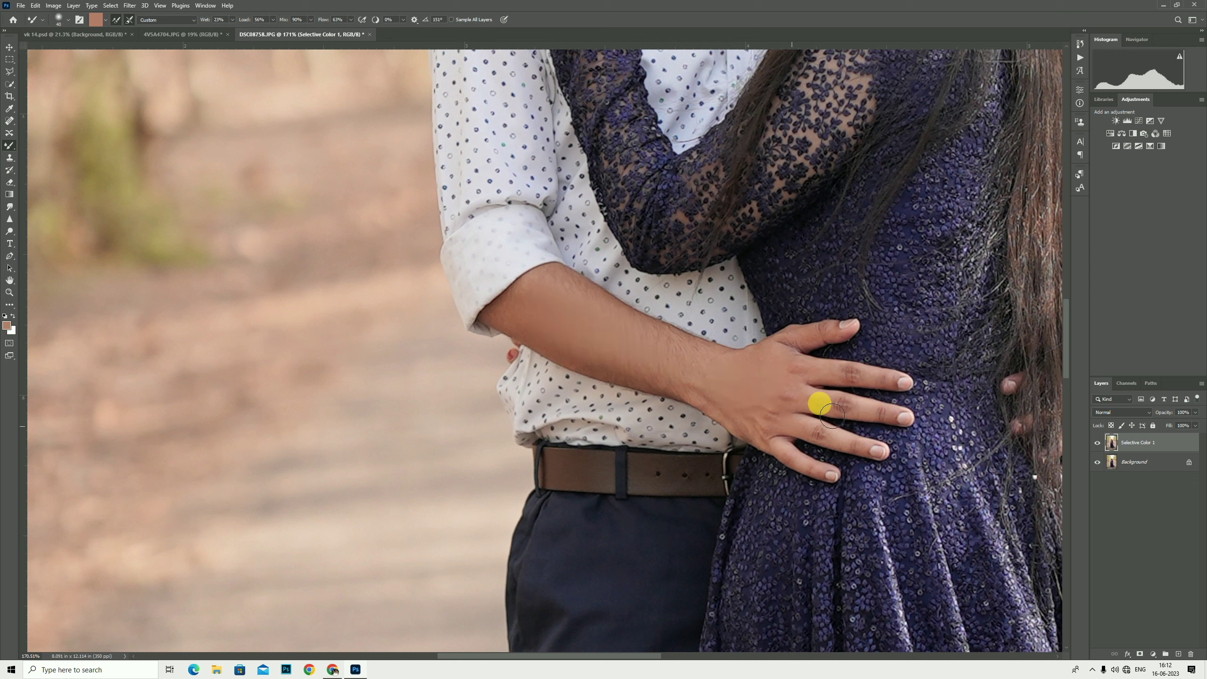
pyautogui.moveTo(741, 411)
pyautogui.mouseDown()
pyautogui.moveTo(889, 421)
pyautogui.moveTo(799, 442)
pyautogui.moveTo(591, 302)
pyautogui.moveTo(548, 309)
pyautogui.mouseUp()
pyautogui.press(']')
pyautogui.click(10, 291)
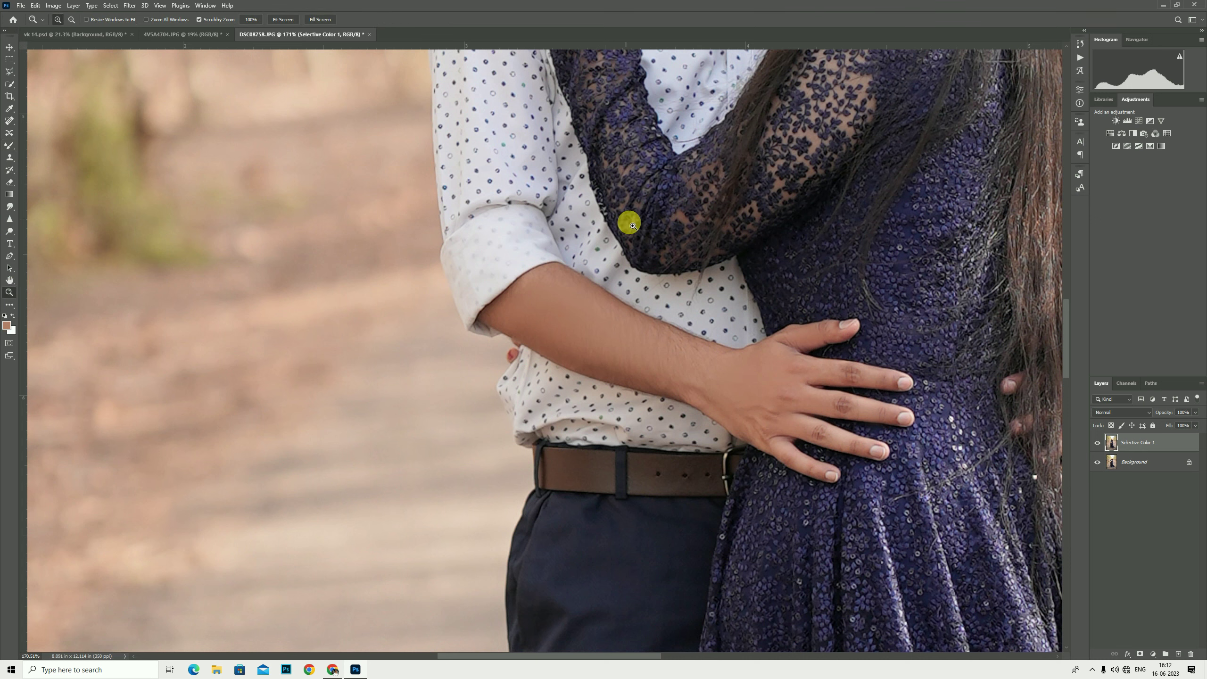
pyautogui.rightClick(628, 221)
pyautogui.click(637, 227)
pyautogui.rightClick(668, 281)
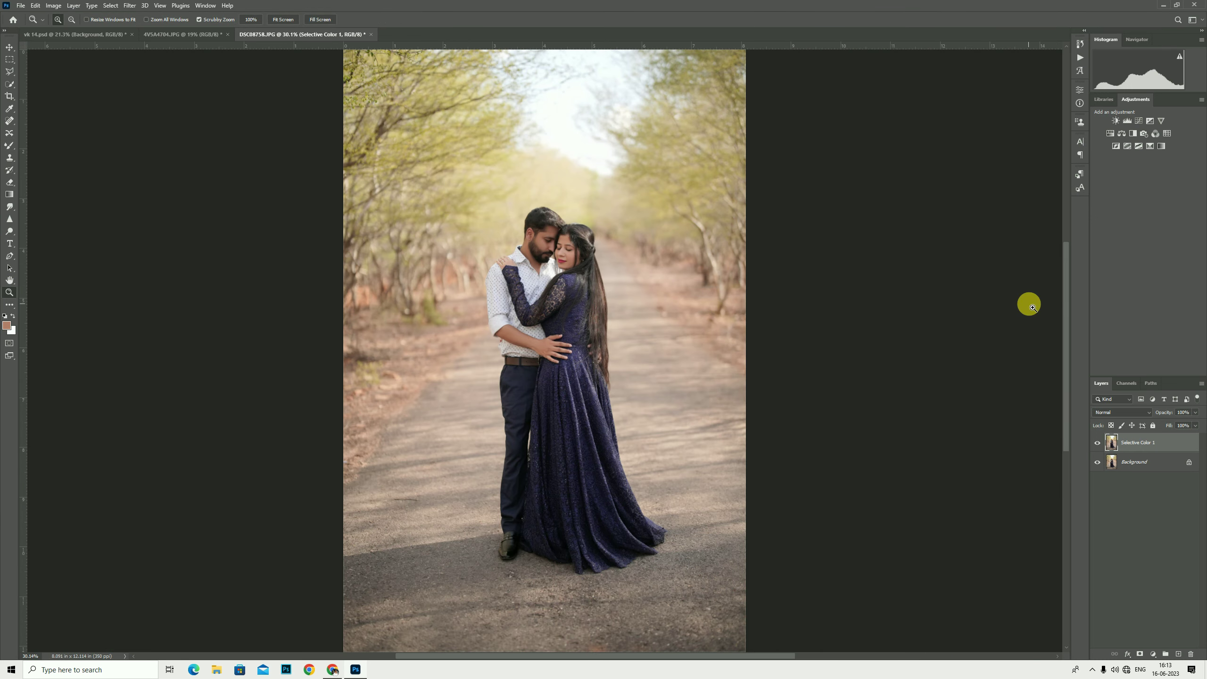
# Step: Apply a Camera Raw Filter with Exposure +0.15, Contrast +7, Temperature +3 and Clarity +15
pyautogui.click(144, 5)
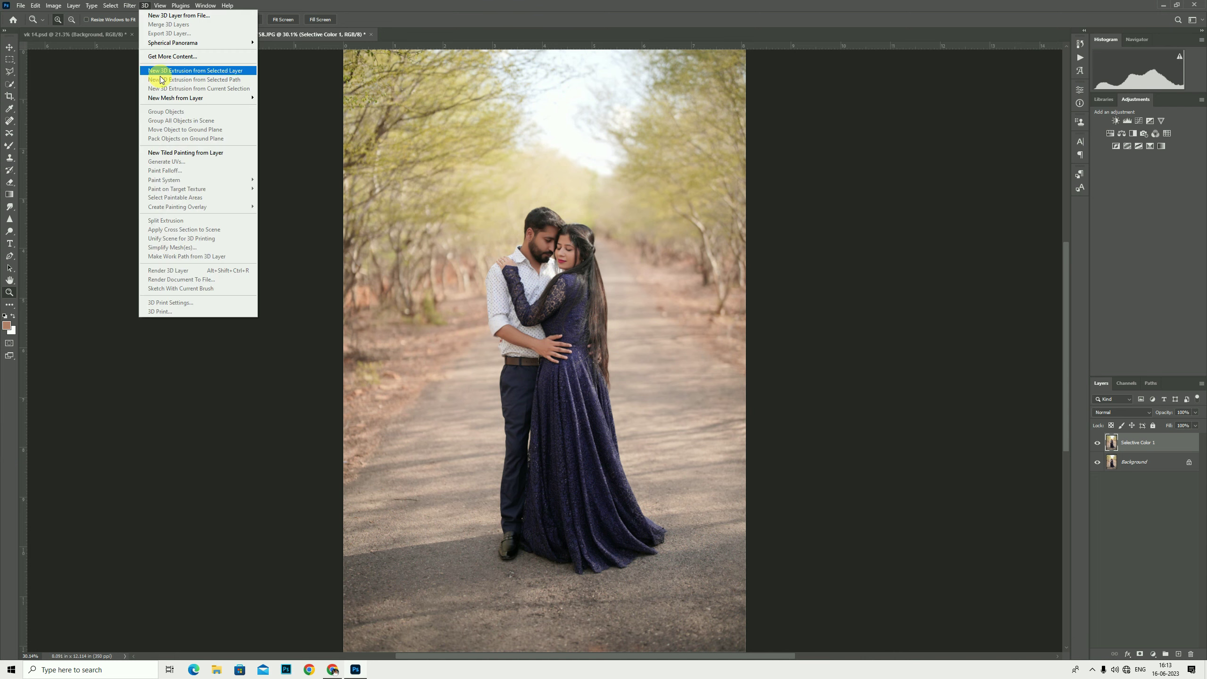
pyautogui.click(134, 76)
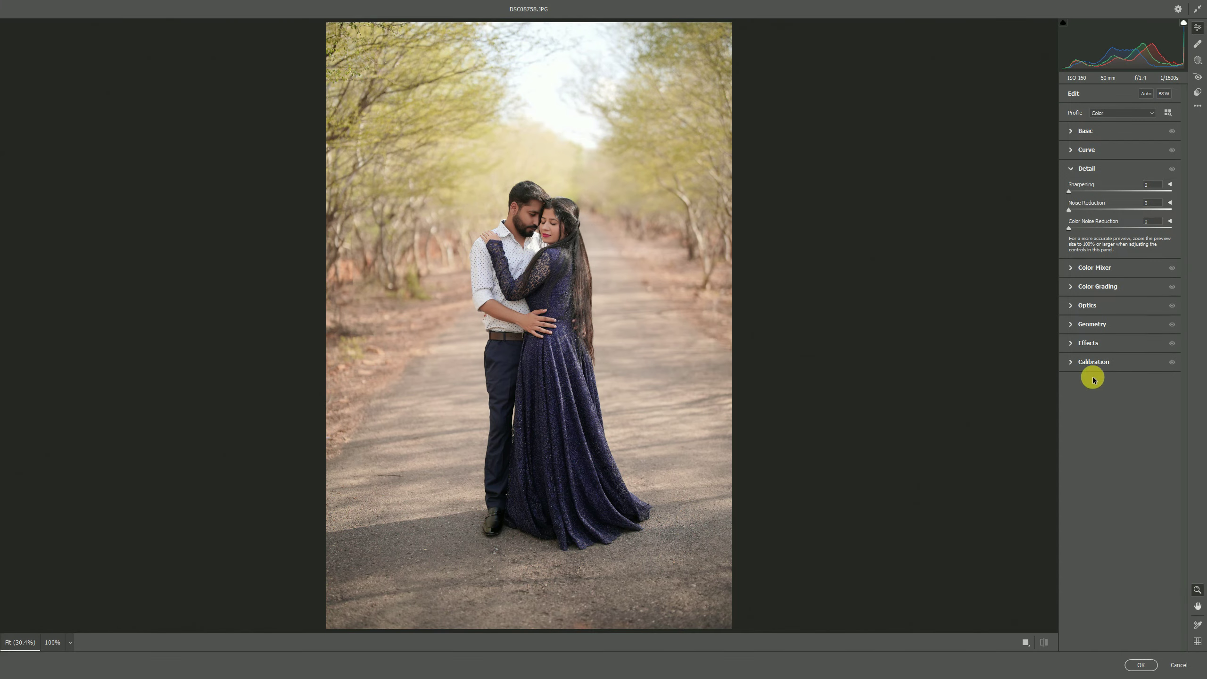
pyautogui.click(1077, 131)
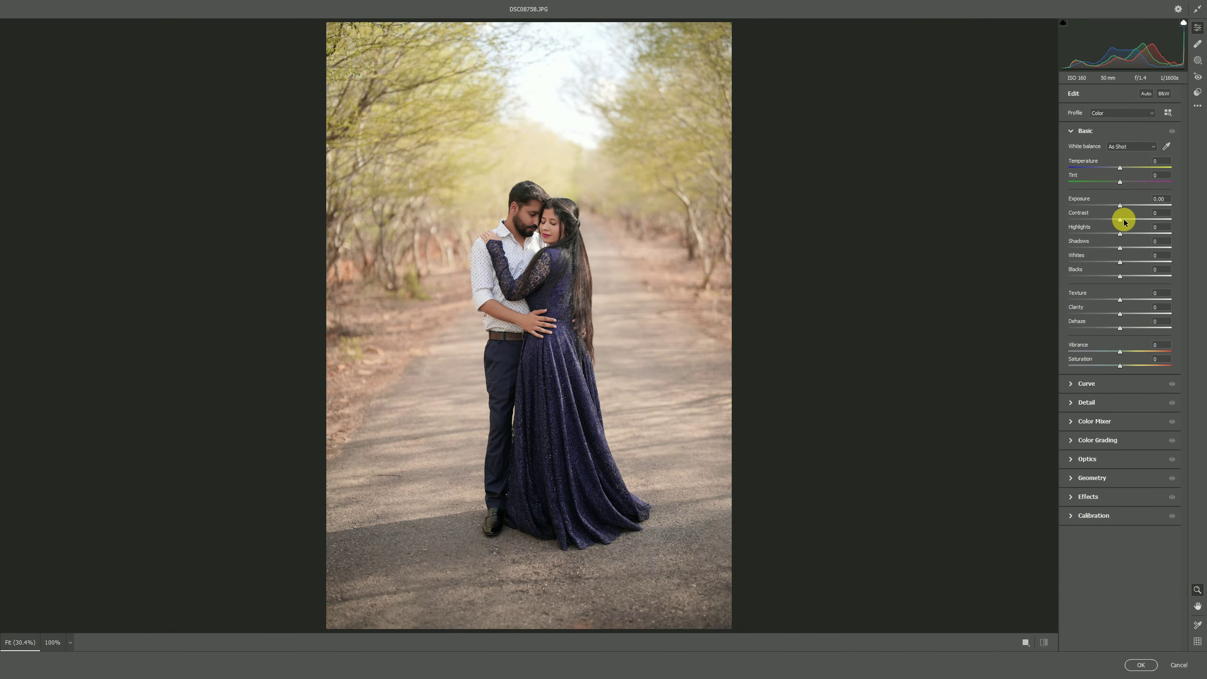
pyautogui.moveTo(1125, 206); pyautogui.dragTo(1126, 206)
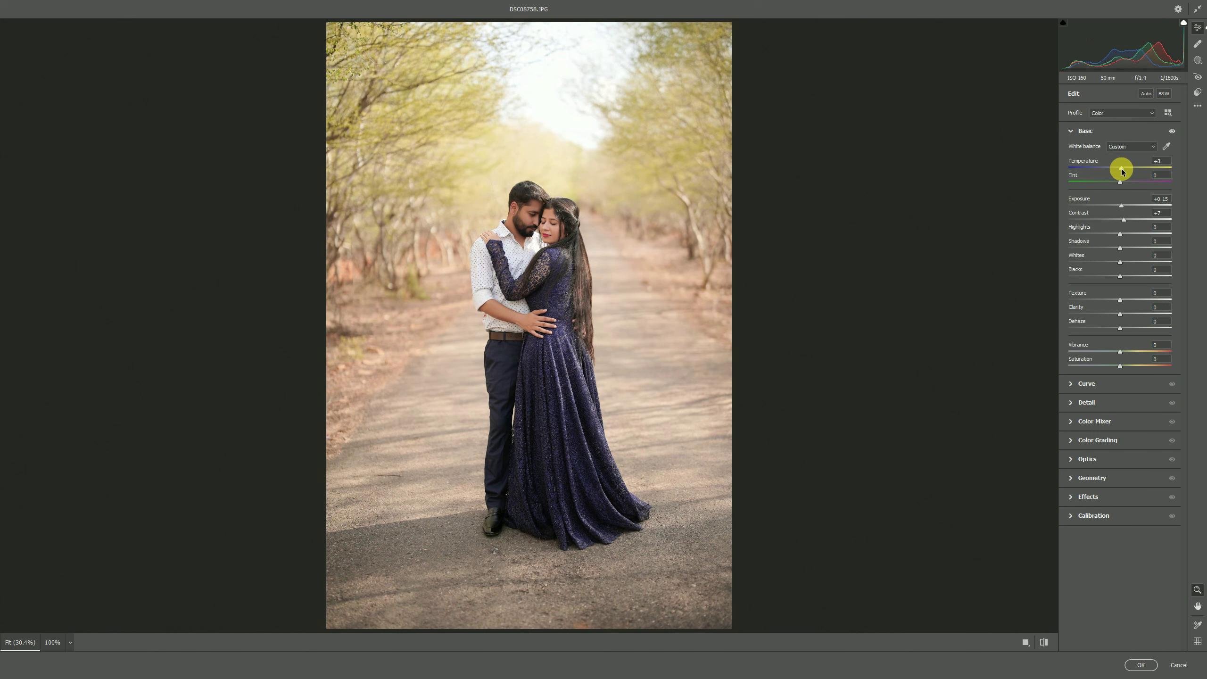
pyautogui.moveTo(1121, 314); pyautogui.dragTo(1127, 314)
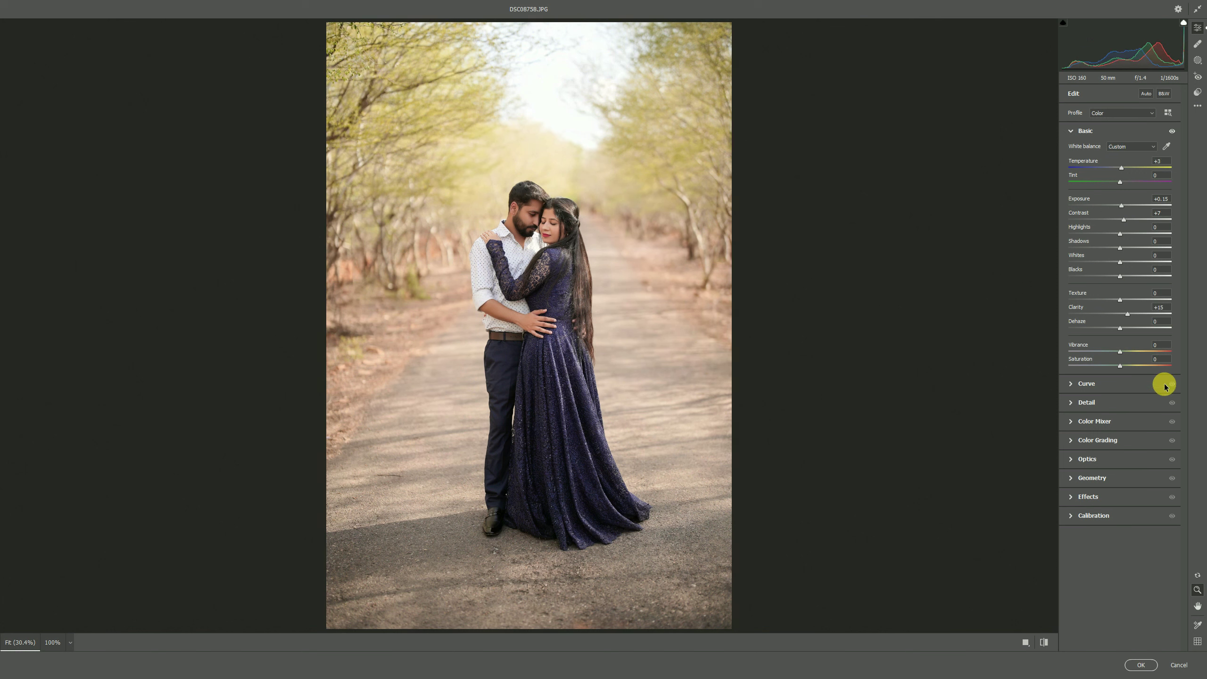
pyautogui.click(1143, 666)
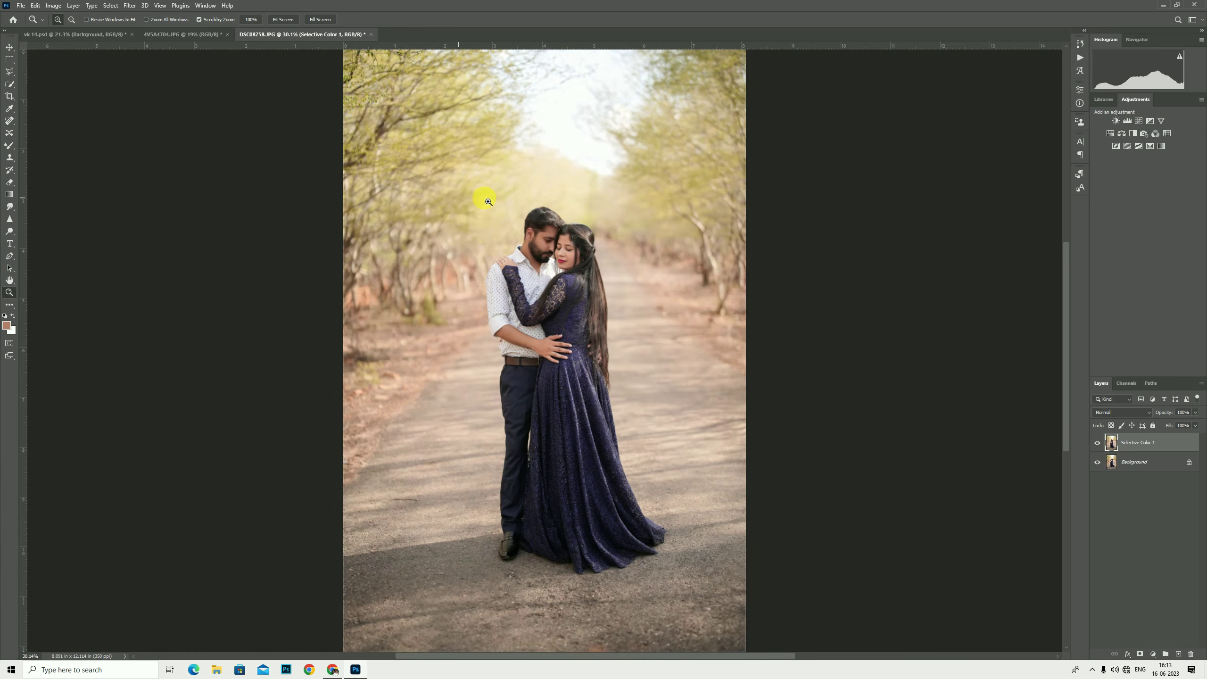
# Step: Select the couple with Quick Selection, including the man's shoe
pyautogui.click(11, 85)
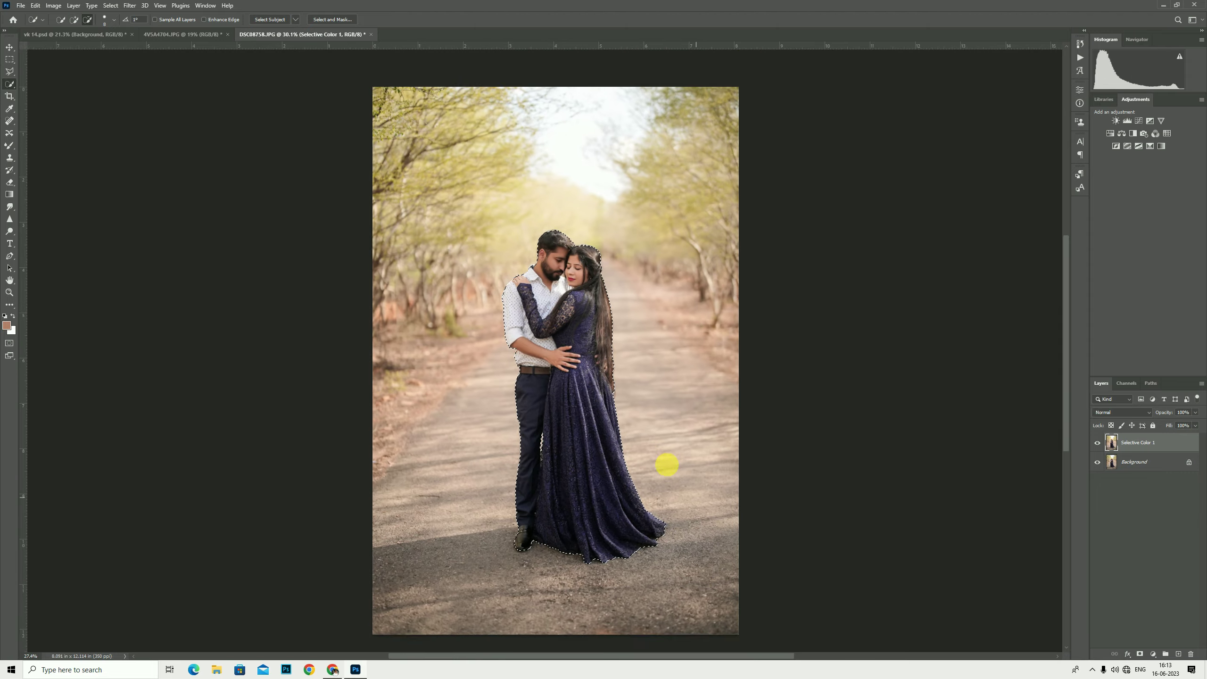
pyautogui.scroll(2, 585, 531)
pyautogui.scroll(1, 757, 533)
pyautogui.scroll(2, 558, 550)
pyautogui.scroll(2, 558, 550)
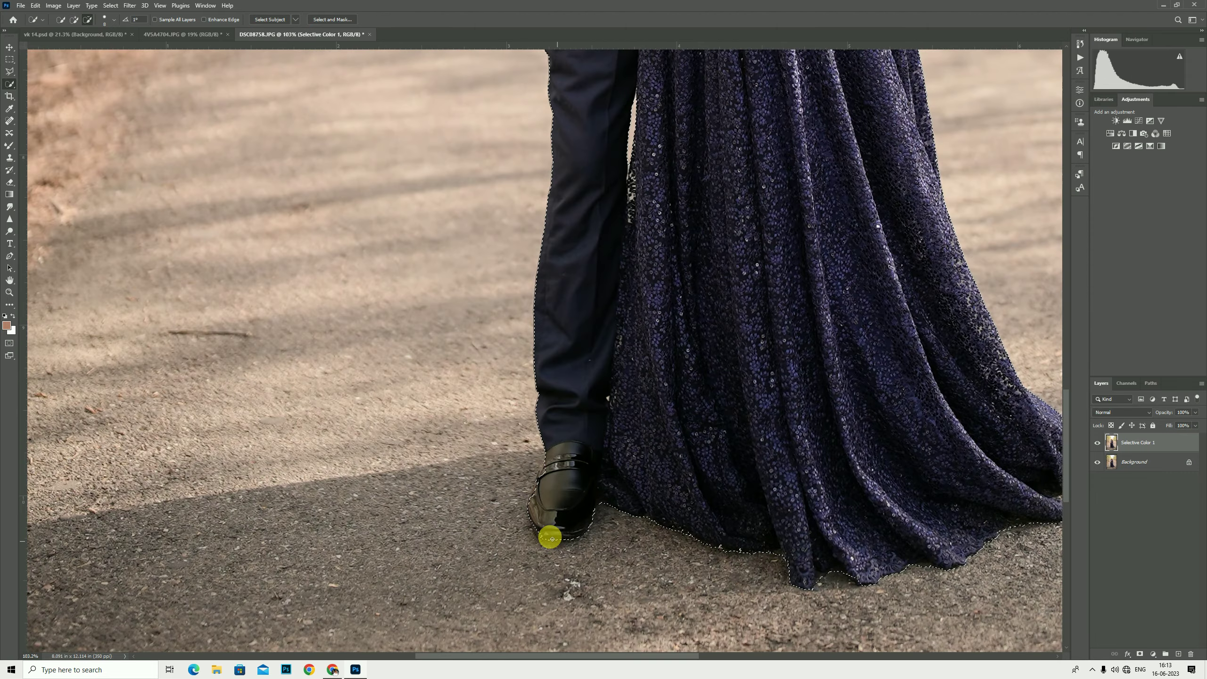
pyautogui.scroll(2, 552, 533)
pyautogui.moveTo(552, 450); pyautogui.dragTo(537, 493)
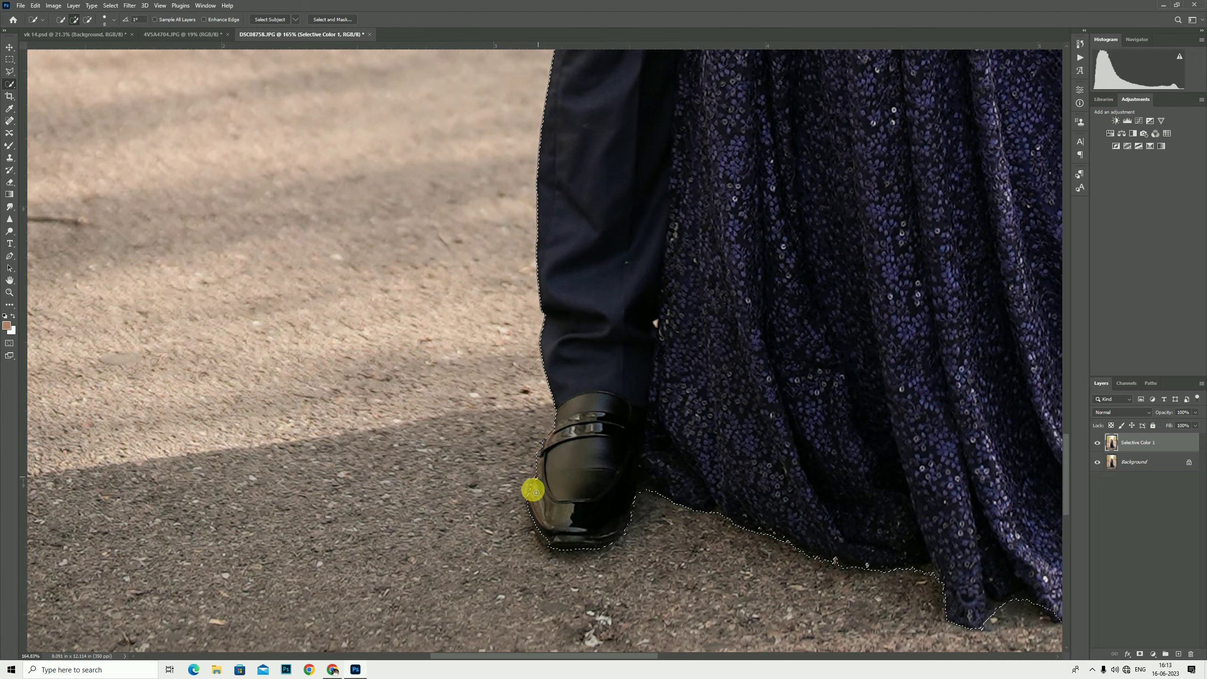
pyautogui.scroll(-3, 690, 588)
pyautogui.scroll(-2, 789, 175)
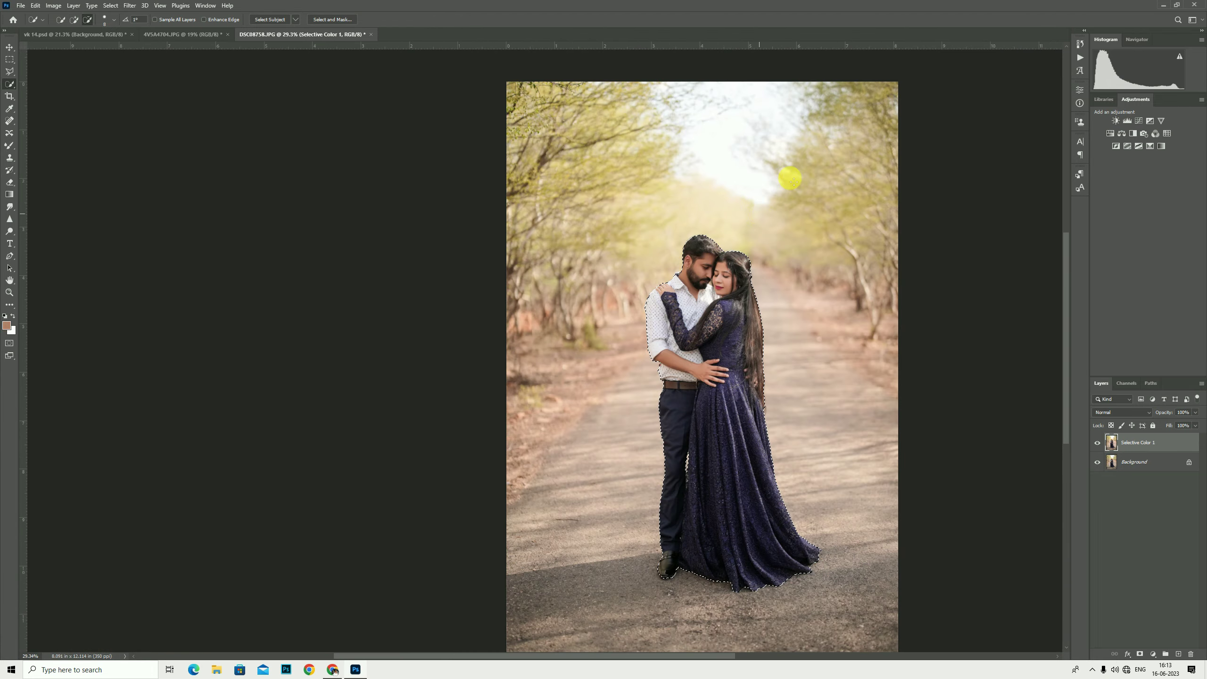
pyautogui.scroll(2, 677, 328)
pyautogui.scroll(2, 677, 328)
pyautogui.scroll(2, 733, 231)
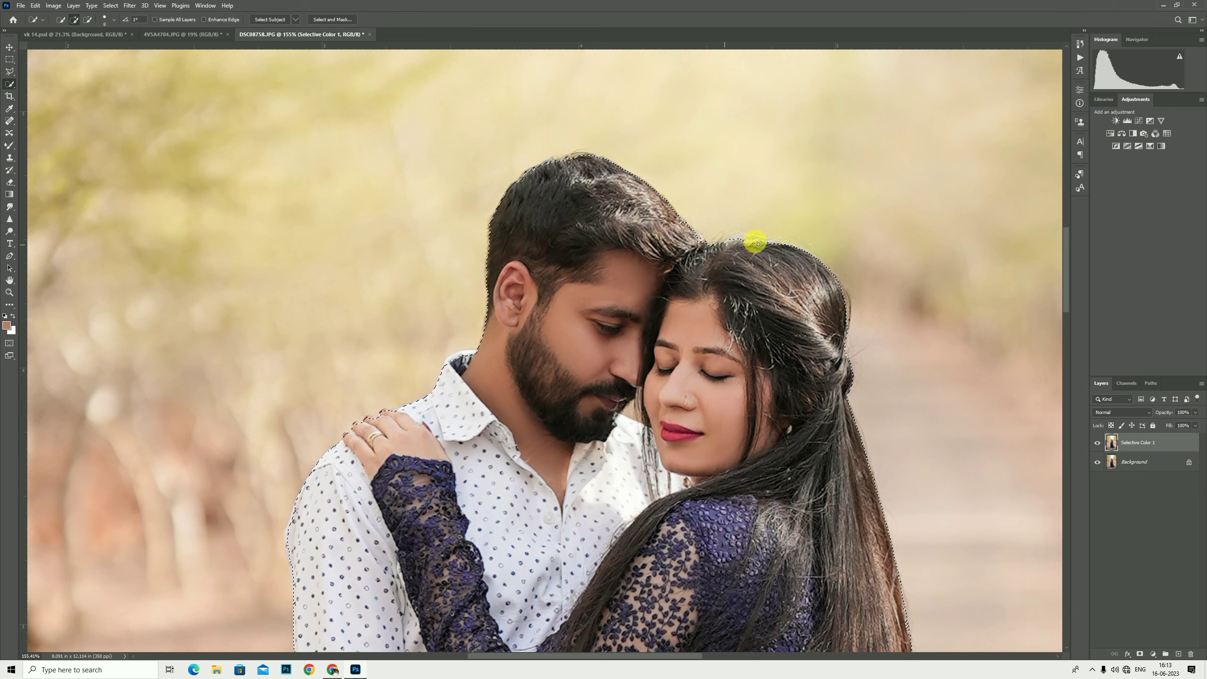
pyautogui.scroll(-1, 660, 339)
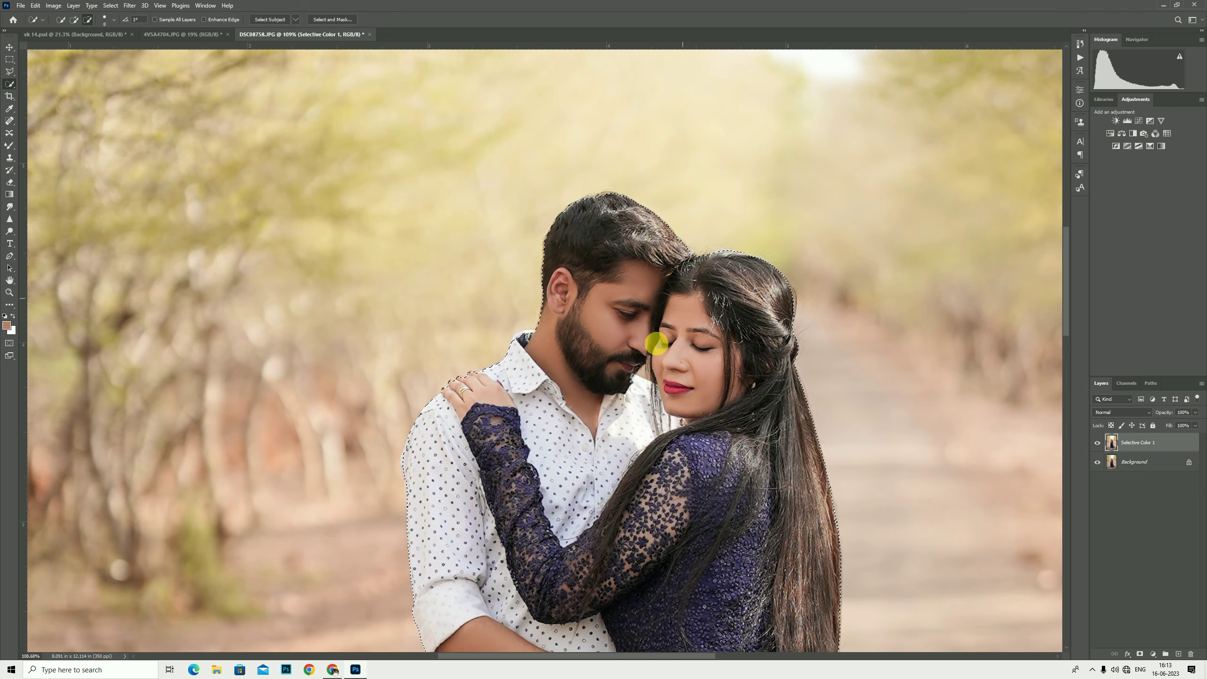
pyautogui.scroll(3, 494, 370)
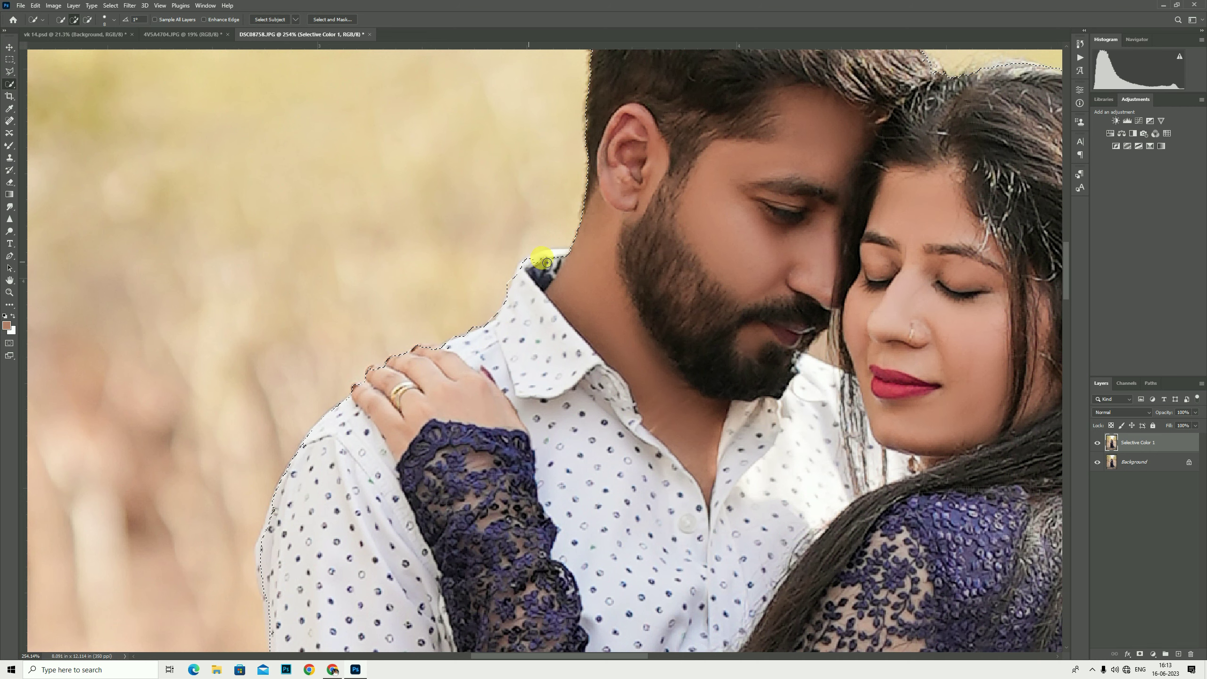
pyautogui.scroll(-2, 623, 354)
pyautogui.scroll(-2, 623, 354)
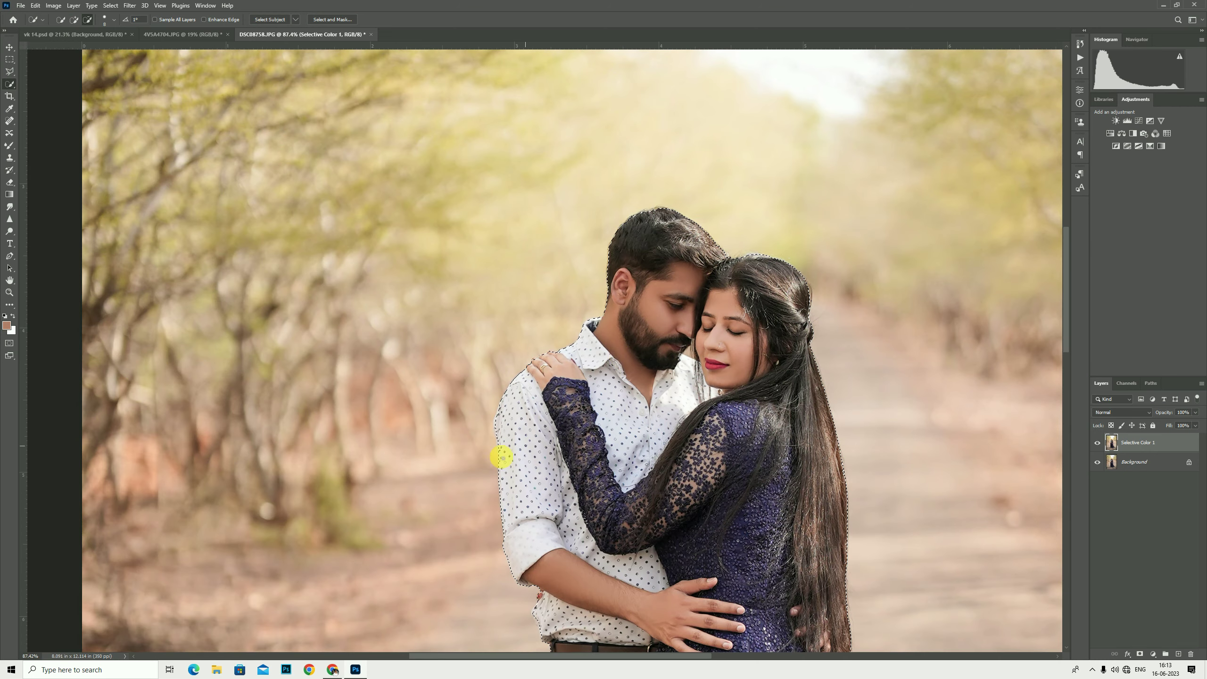
pyautogui.scroll(3, 506, 471)
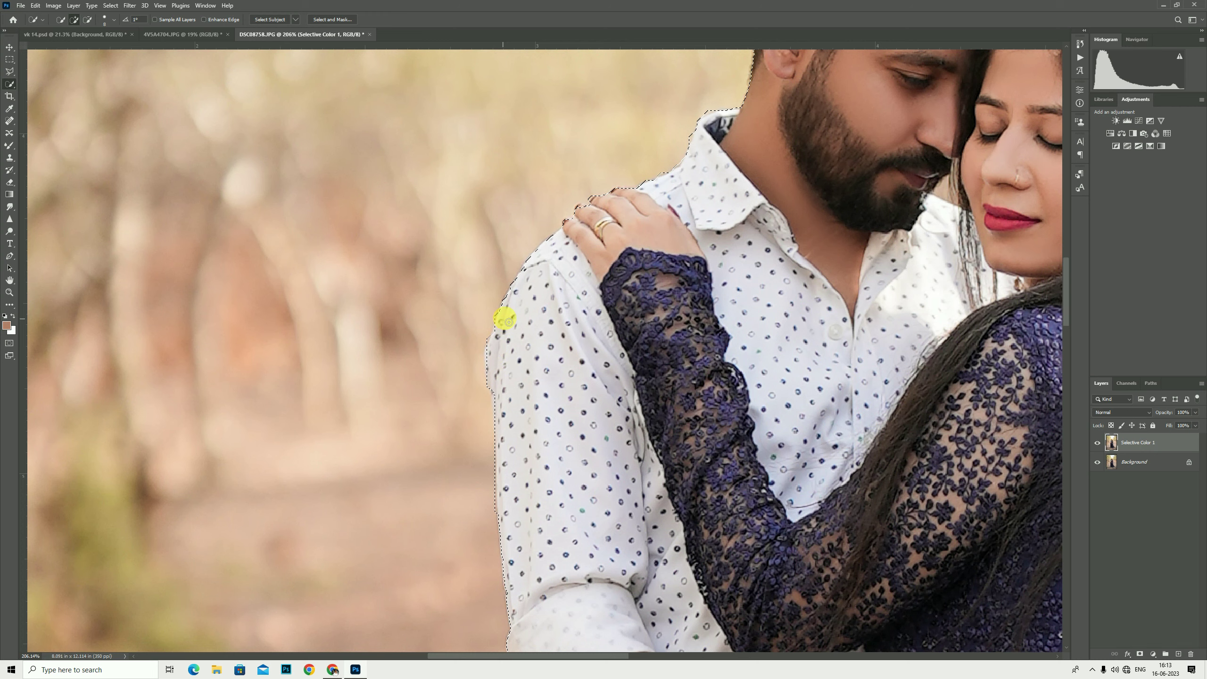
pyautogui.scroll(-2, 601, 335)
pyautogui.scroll(-2, 606, 365)
pyautogui.scroll(1, 770, 240)
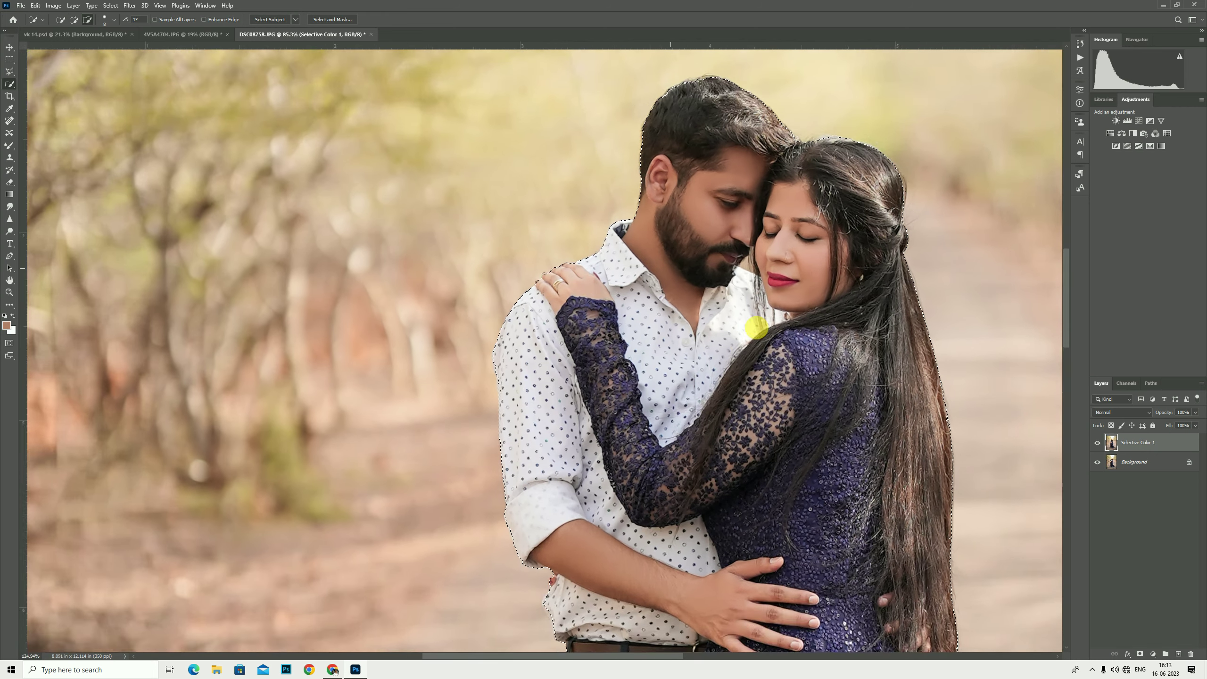
pyautogui.scroll(3, 750, 242)
pyautogui.scroll(-3, 749, 245)
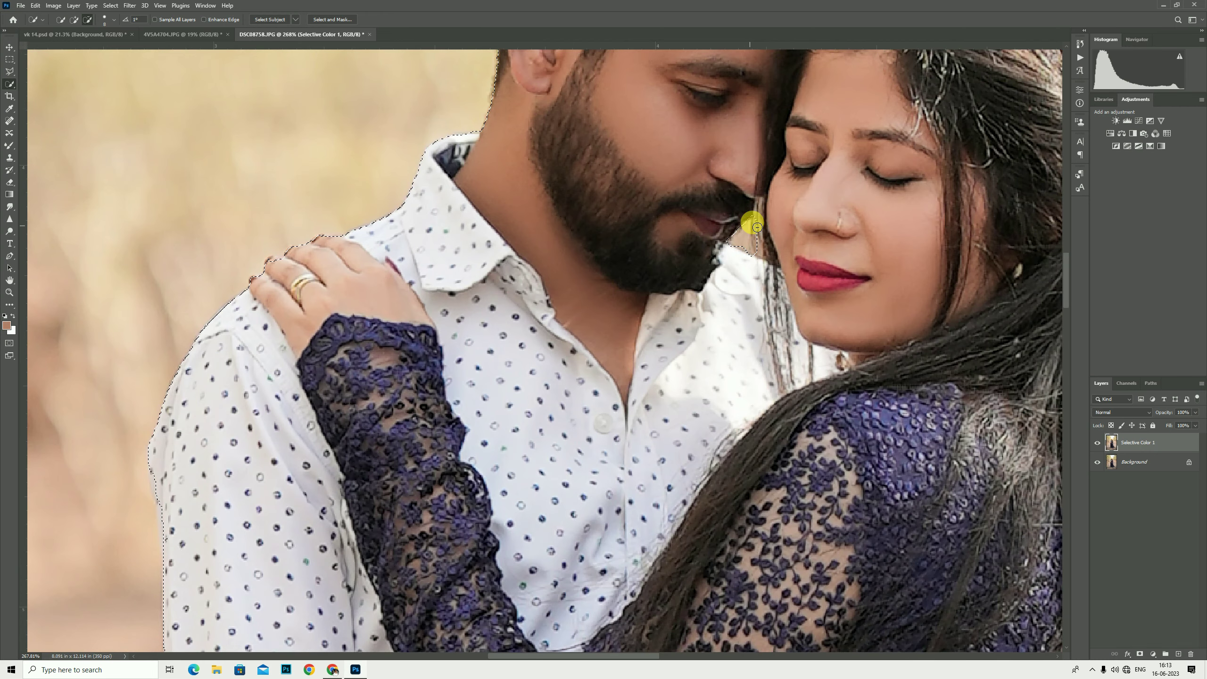
pyautogui.scroll(-1, 760, 323)
pyautogui.scroll(-2, 760, 333)
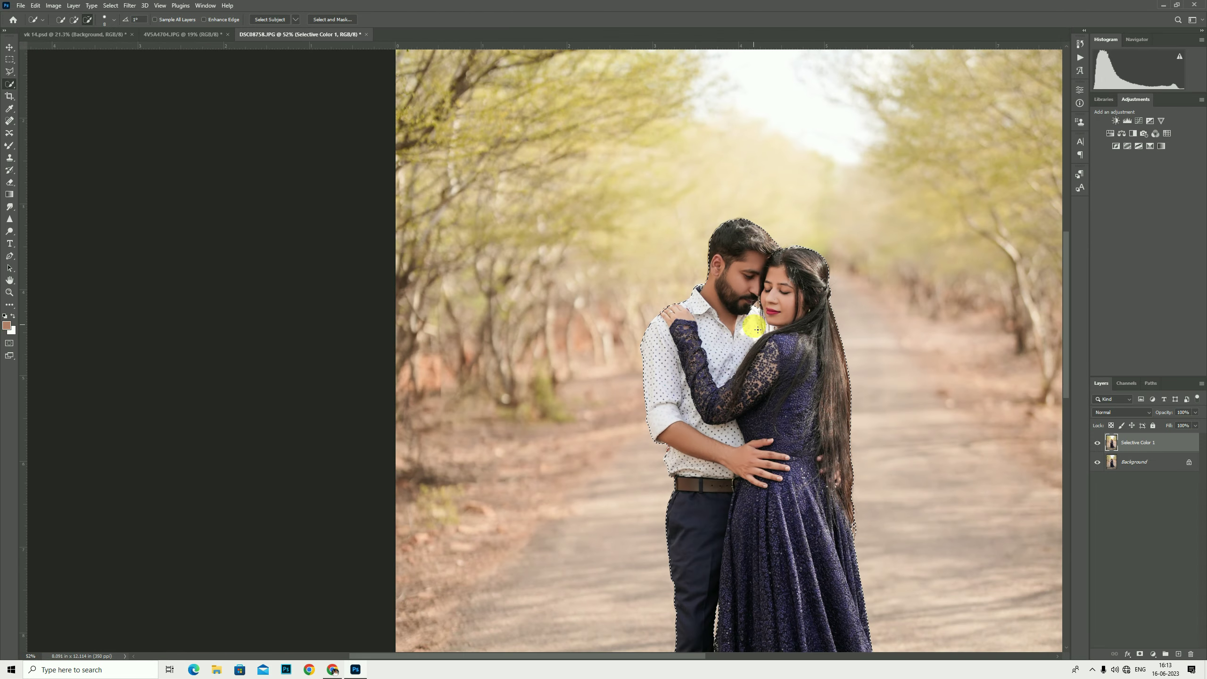
pyautogui.scroll(1, 762, 340)
pyautogui.scroll(2, 809, 324)
pyautogui.scroll(-2, 799, 328)
pyautogui.scroll(-2, 779, 333)
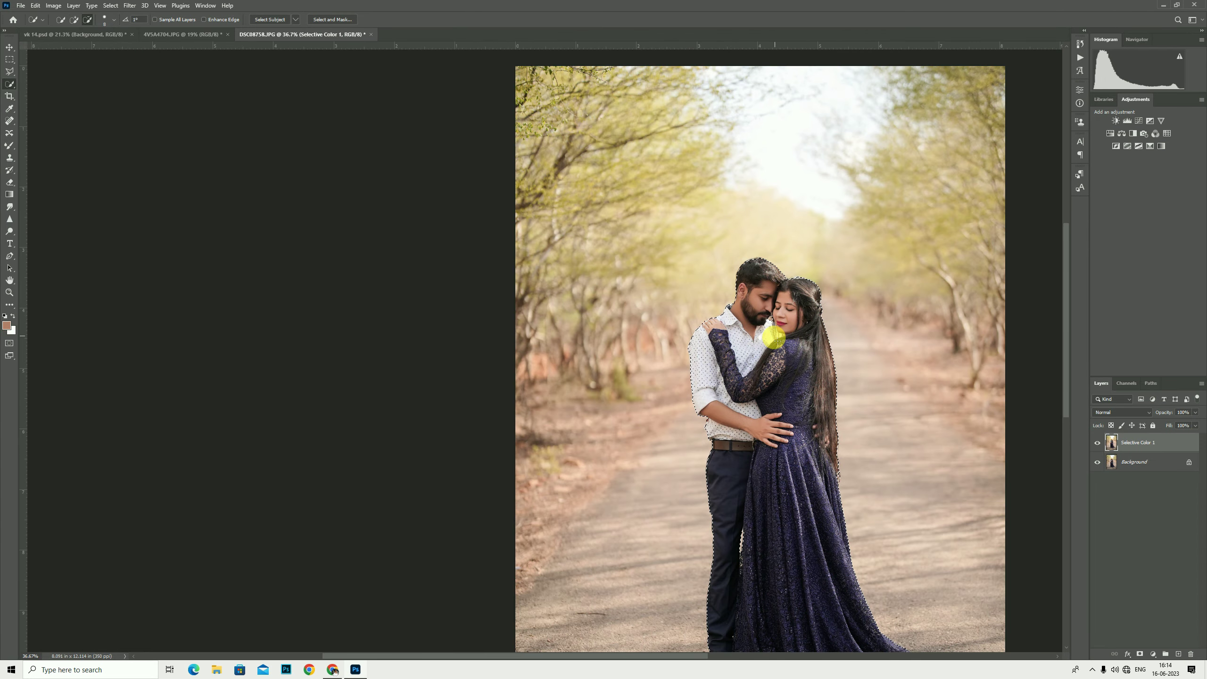
pyautogui.scroll(-1, 773, 334)
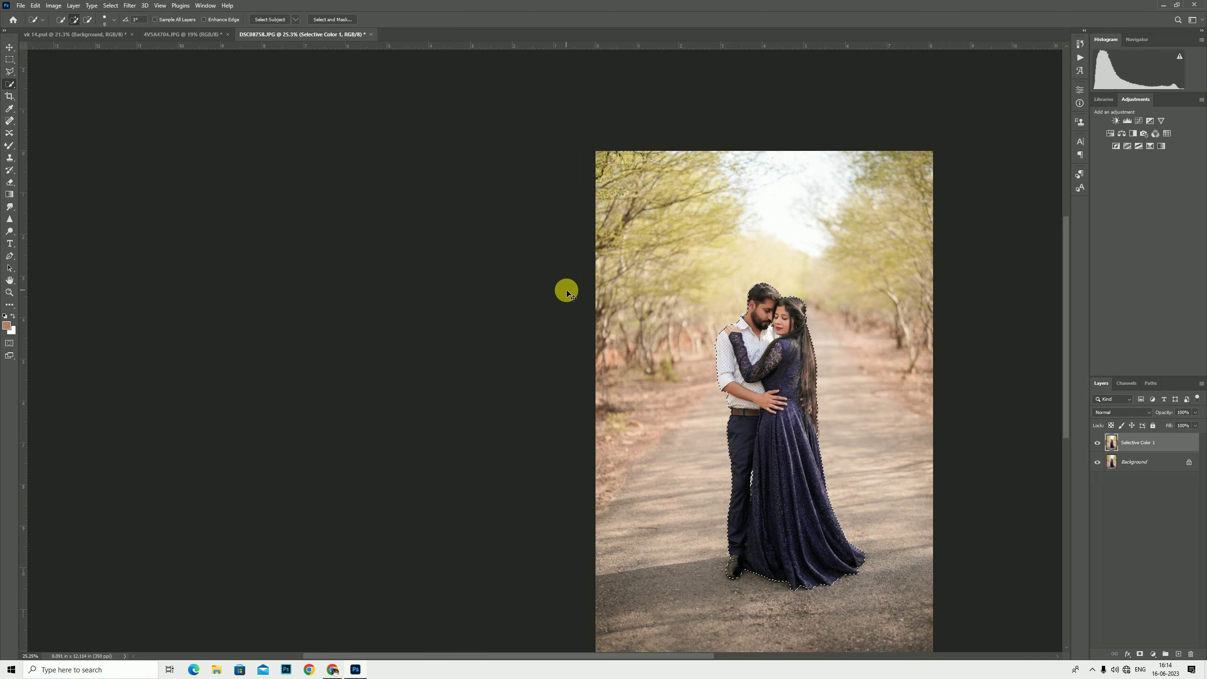
# Step: Copy the selected couple to Layer 1, hide the original layers, then bring up 4V5A4704.JPG
pyautogui.hotkey('ctrl', 'j')
pyautogui.click(1097, 461)
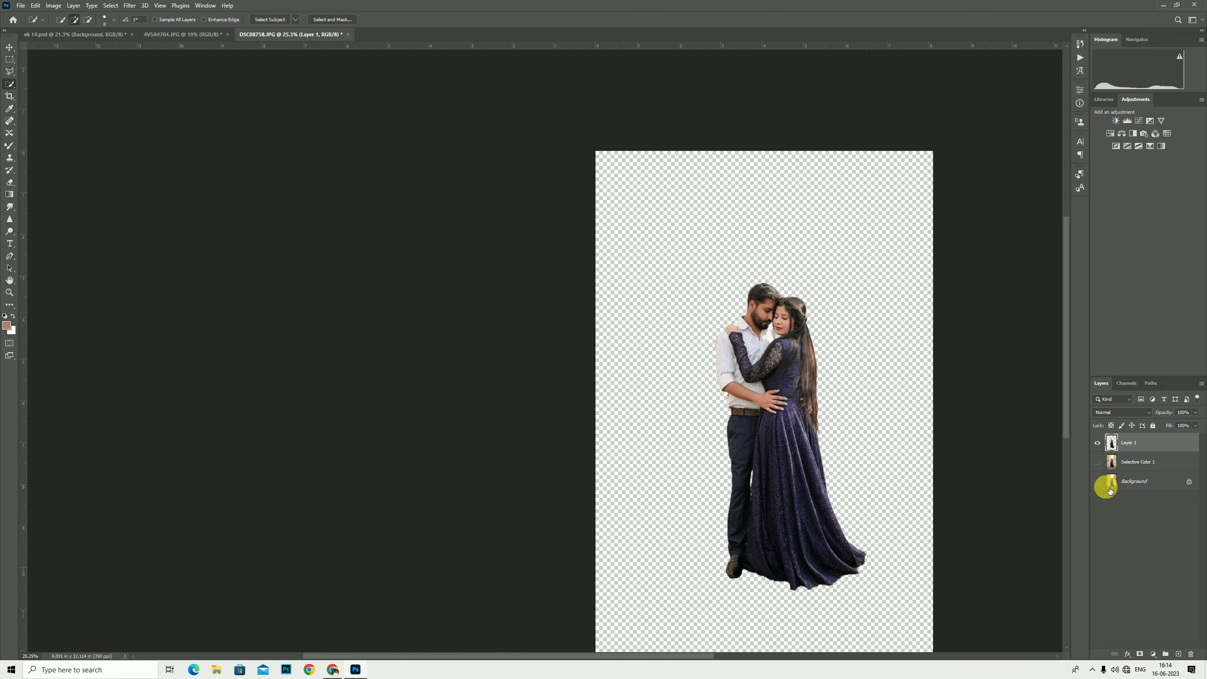
pyautogui.click(1097, 482)
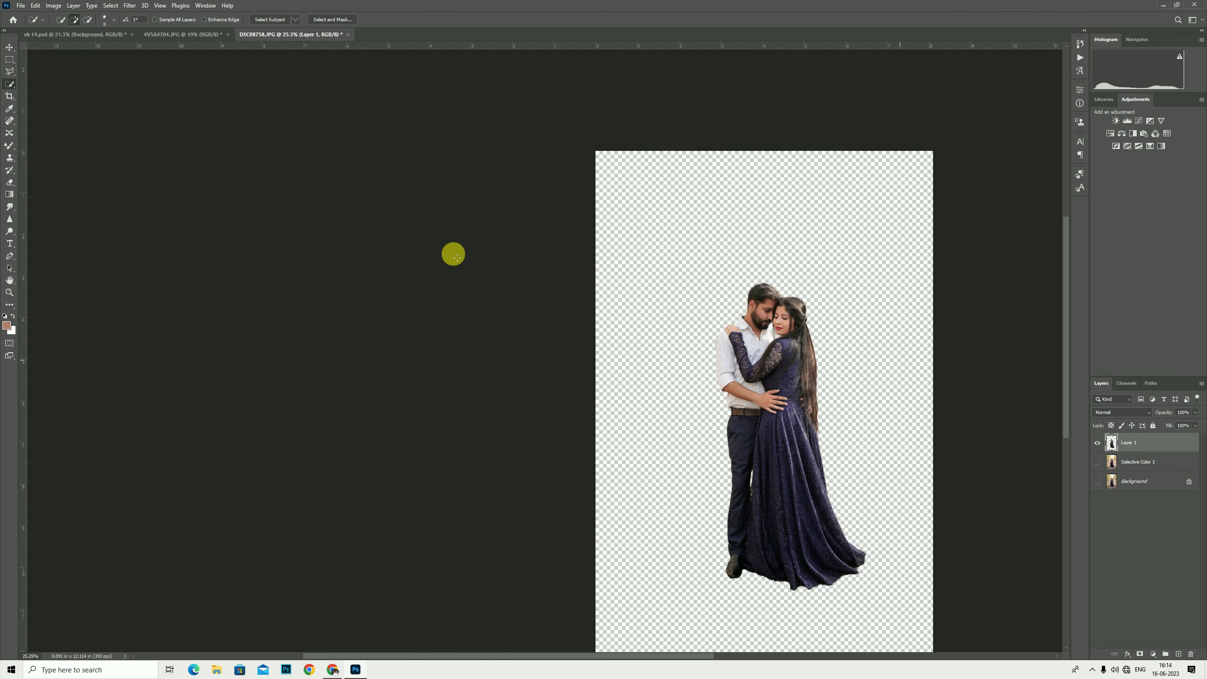
pyautogui.click(16, 292)
pyautogui.rightClick(761, 252)
pyautogui.click(807, 269)
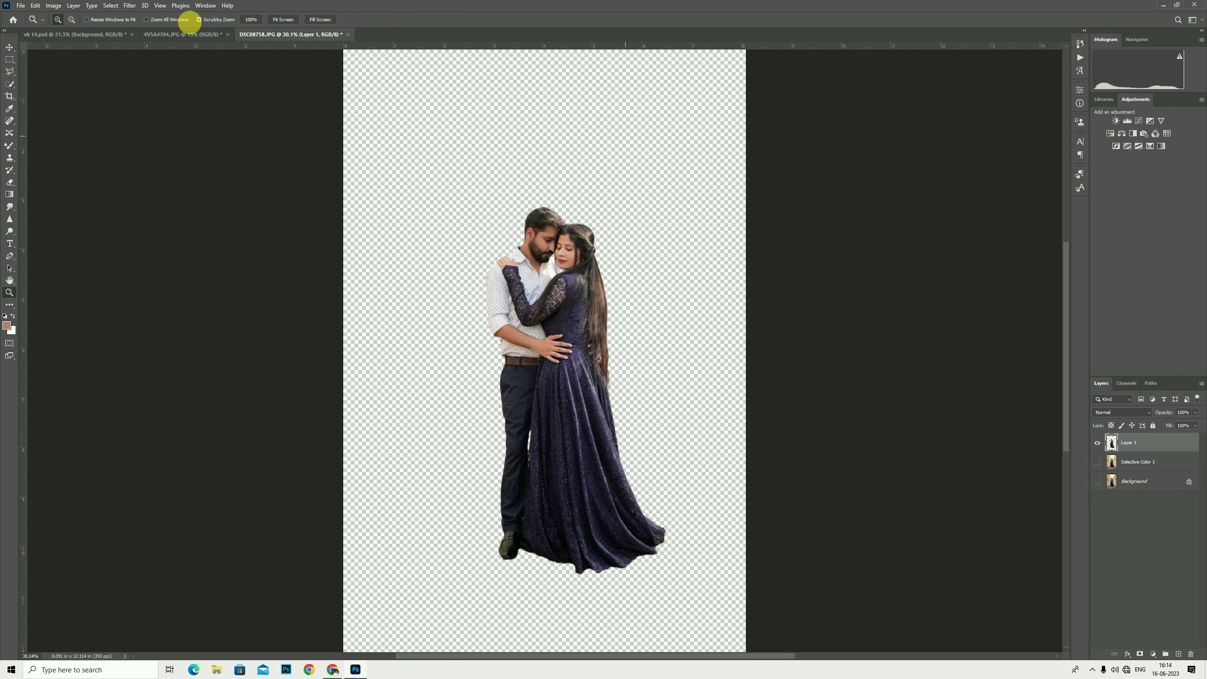
pyautogui.click(173, 34)
pyautogui.moveTo(485, 337); pyautogui.dragTo(547, 363)
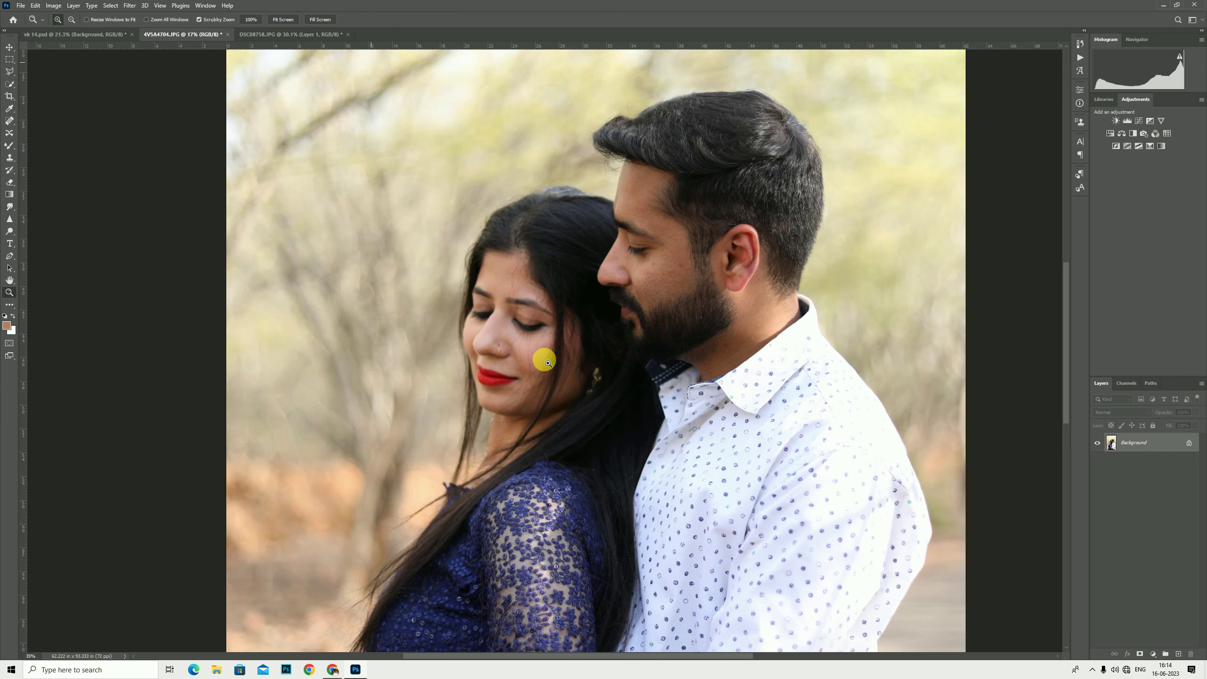
# Step: Add a Selective Color adjustment setting Reds Black to -43 on the portrait
pyautogui.click(1153, 654)
pyautogui.click(1160, 646)
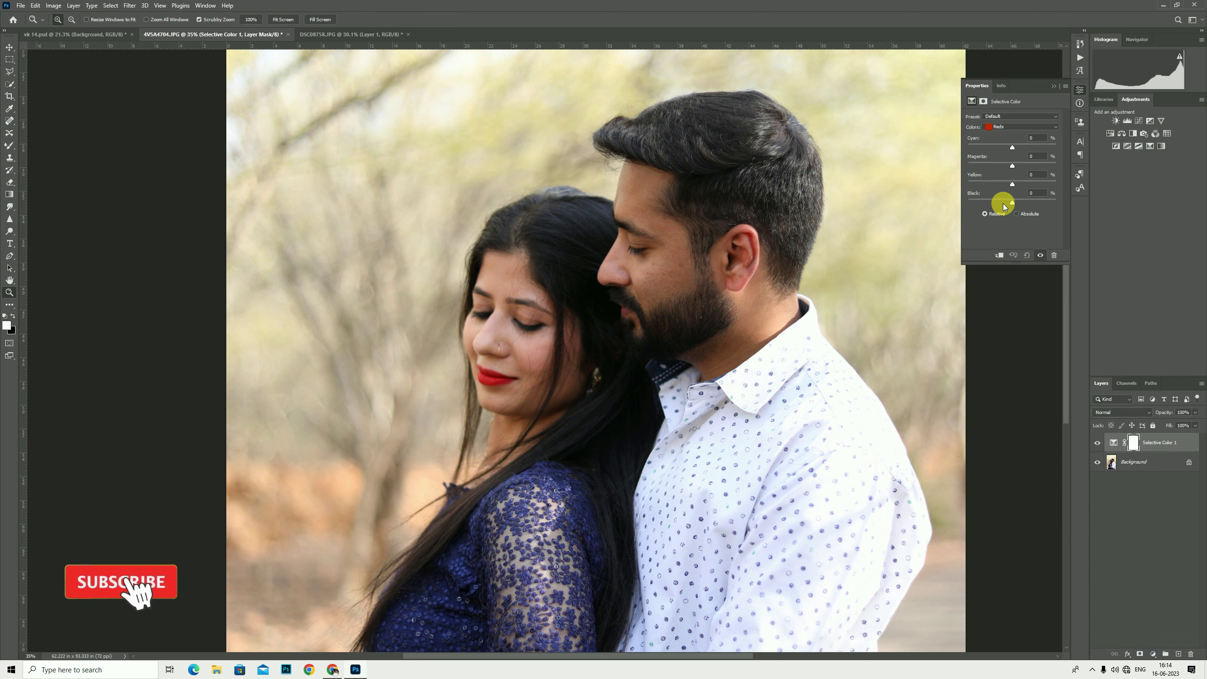
pyautogui.moveTo(1004, 199); pyautogui.dragTo(994, 202)
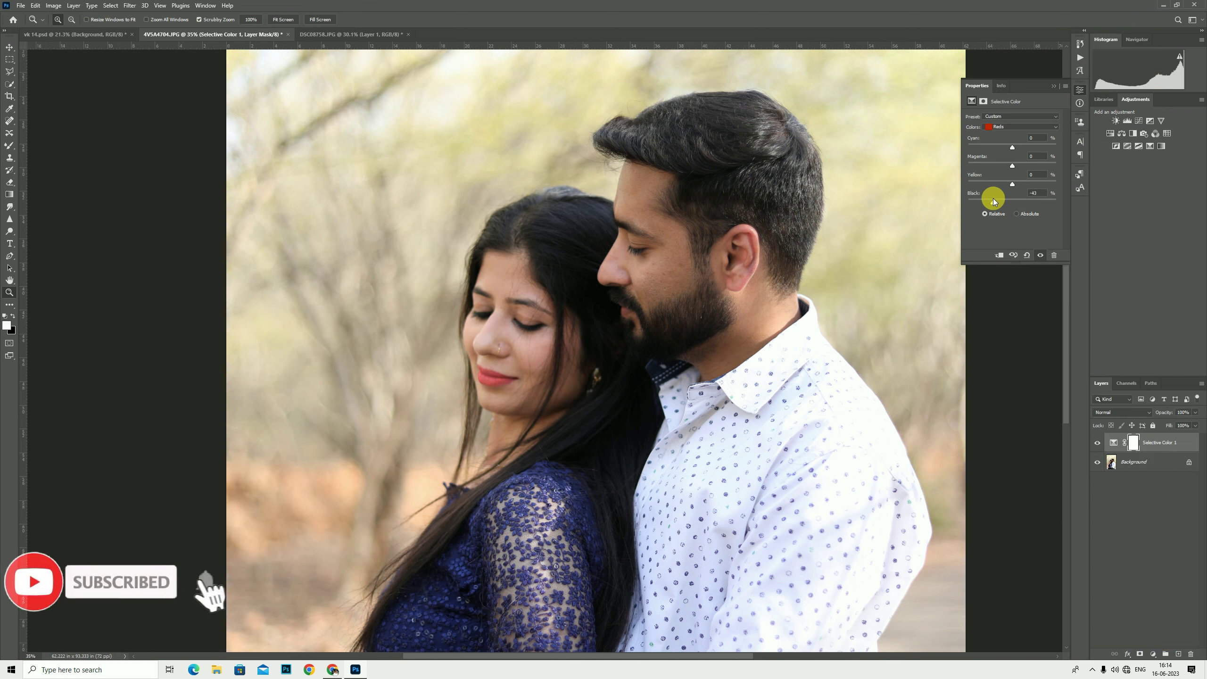
pyautogui.click(1054, 86)
# Step: Flatten the image and duplicate the background onto Layer 1
pyautogui.rightClick(1142, 465)
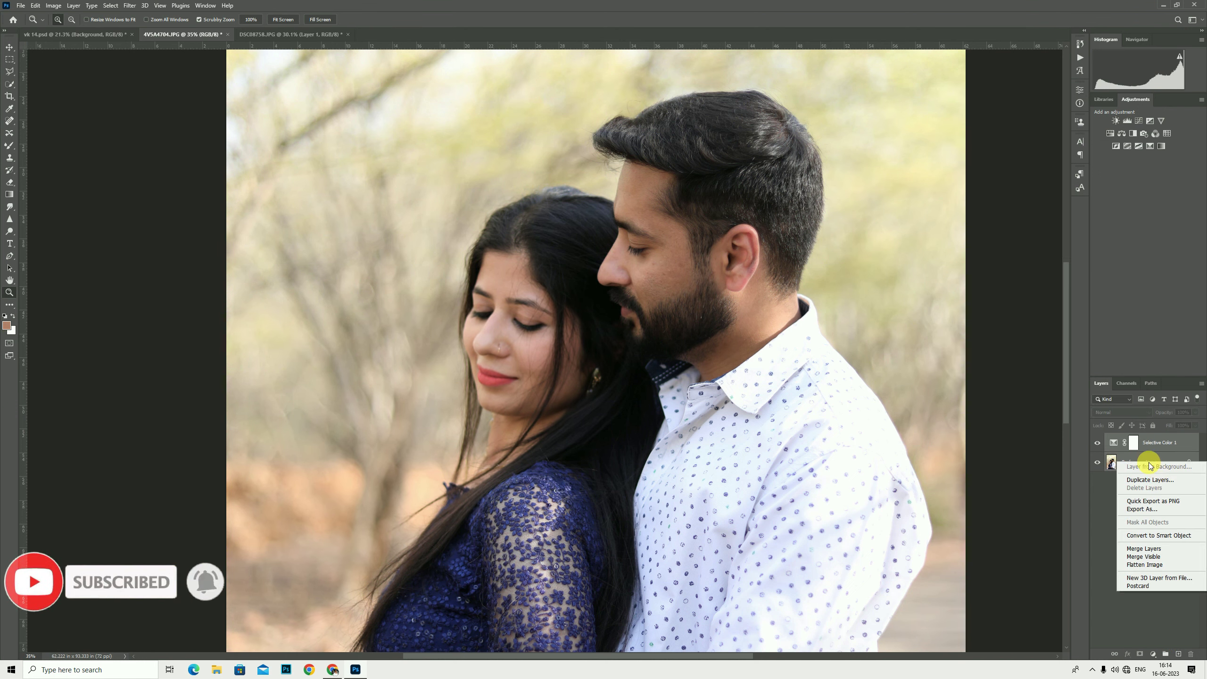
pyautogui.click(1138, 552)
pyautogui.hotkey('ctrl', 'j')
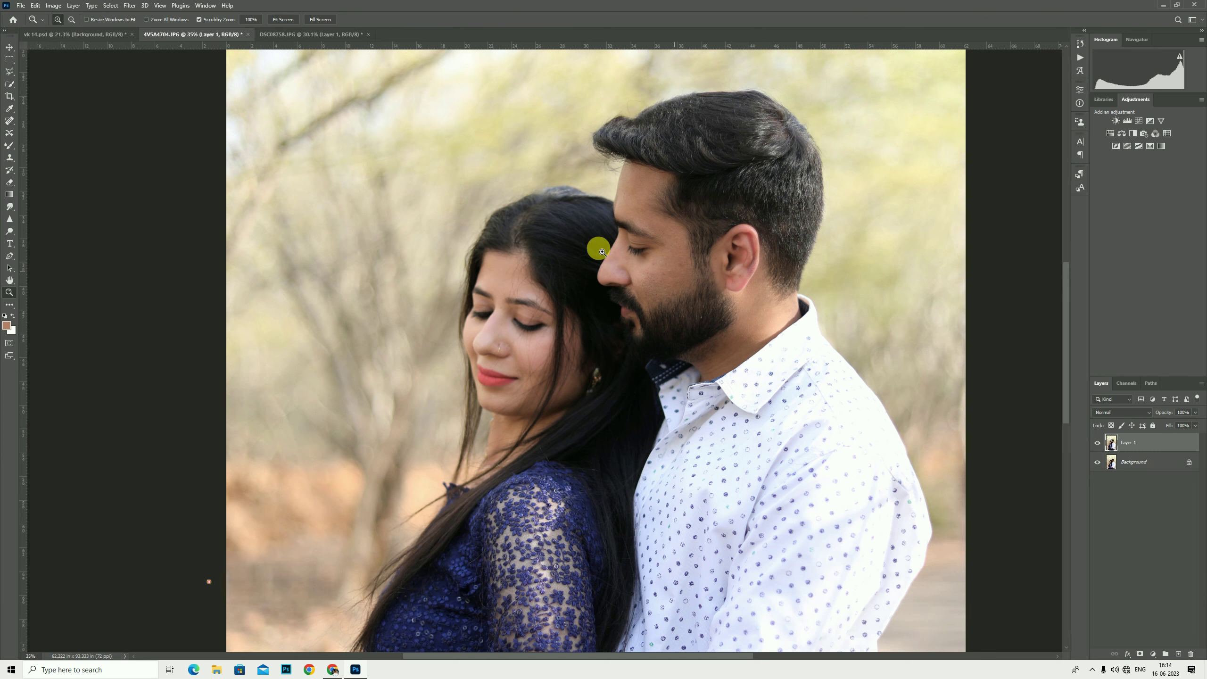
pyautogui.moveTo(598, 248); pyautogui.dragTo(666, 268)
# Step: Blend the skin across the man's cheek with the Mixer Brush
pyautogui.scroll(1, 665, 268)
pyautogui.press('b')
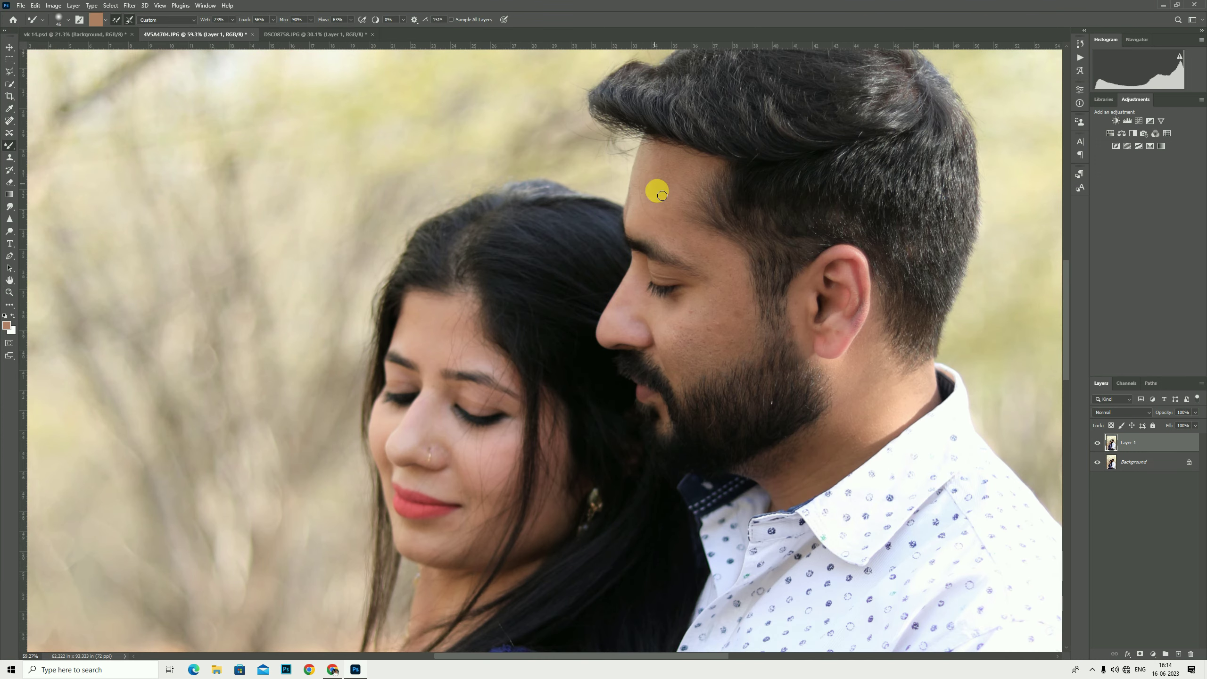
pyautogui.scroll(2, 676, 231)
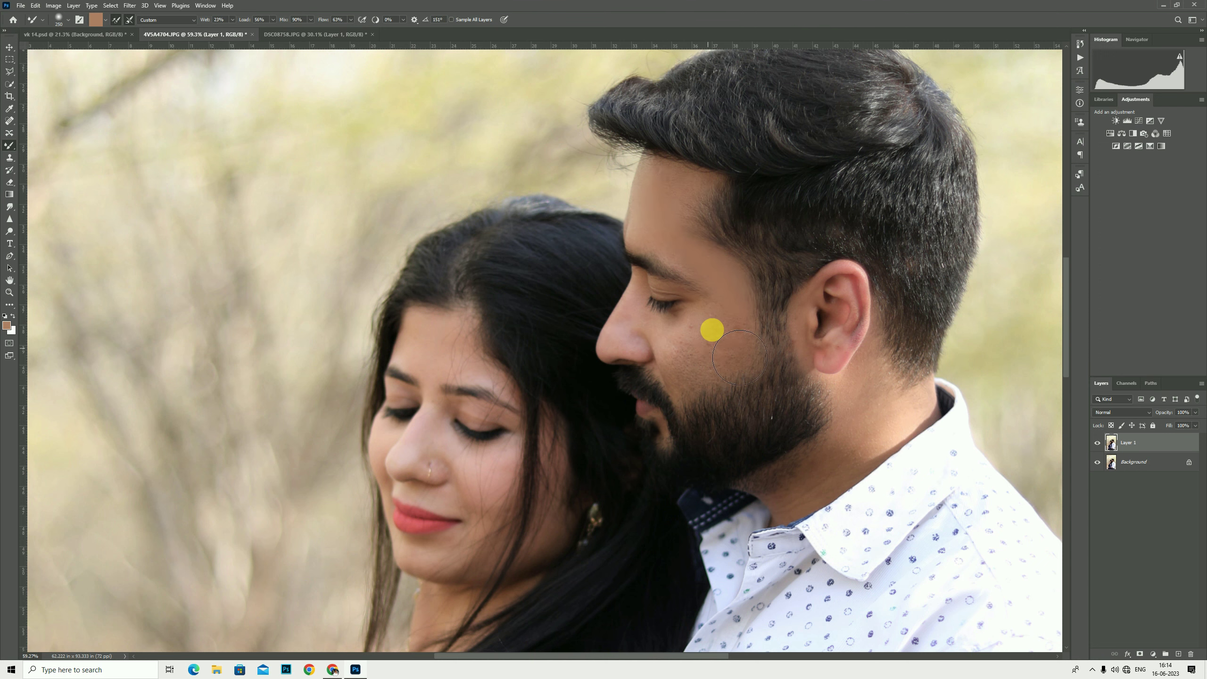
pyautogui.moveTo(739, 357); pyautogui.dragTo(757, 379)
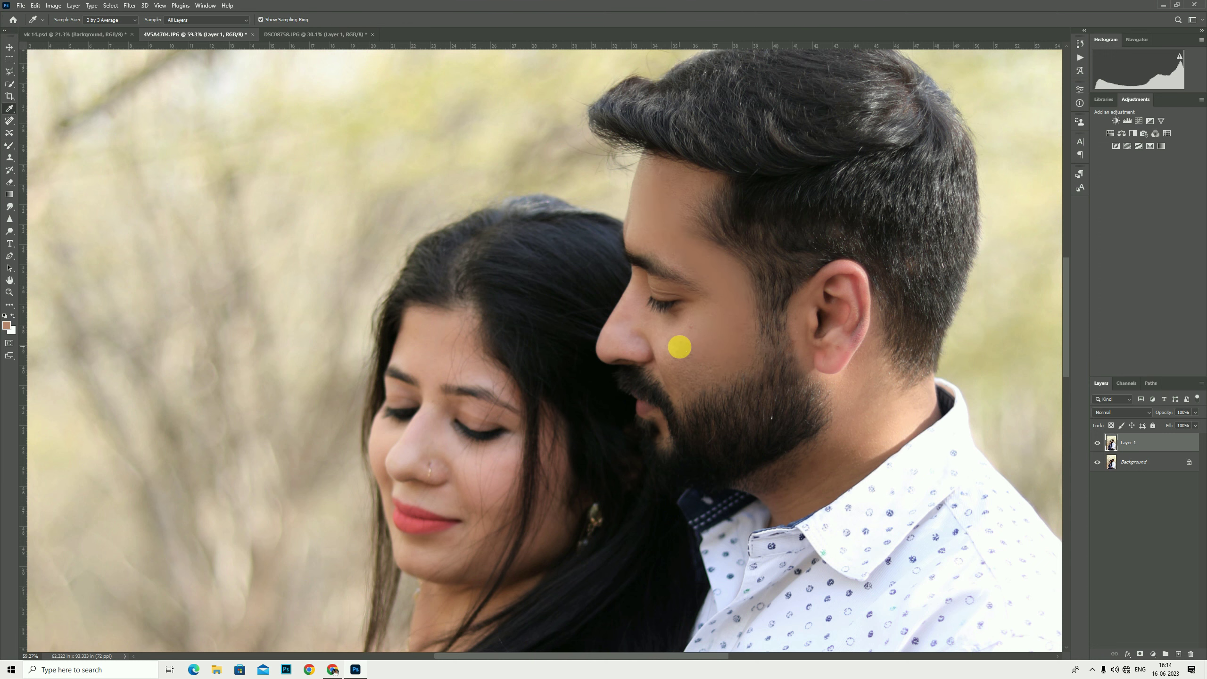
pyautogui.press('[')
pyautogui.scroll(-1, 703, 369)
pyautogui.click(672, 310)
pyautogui.moveTo(695, 349); pyautogui.dragTo(745, 349)
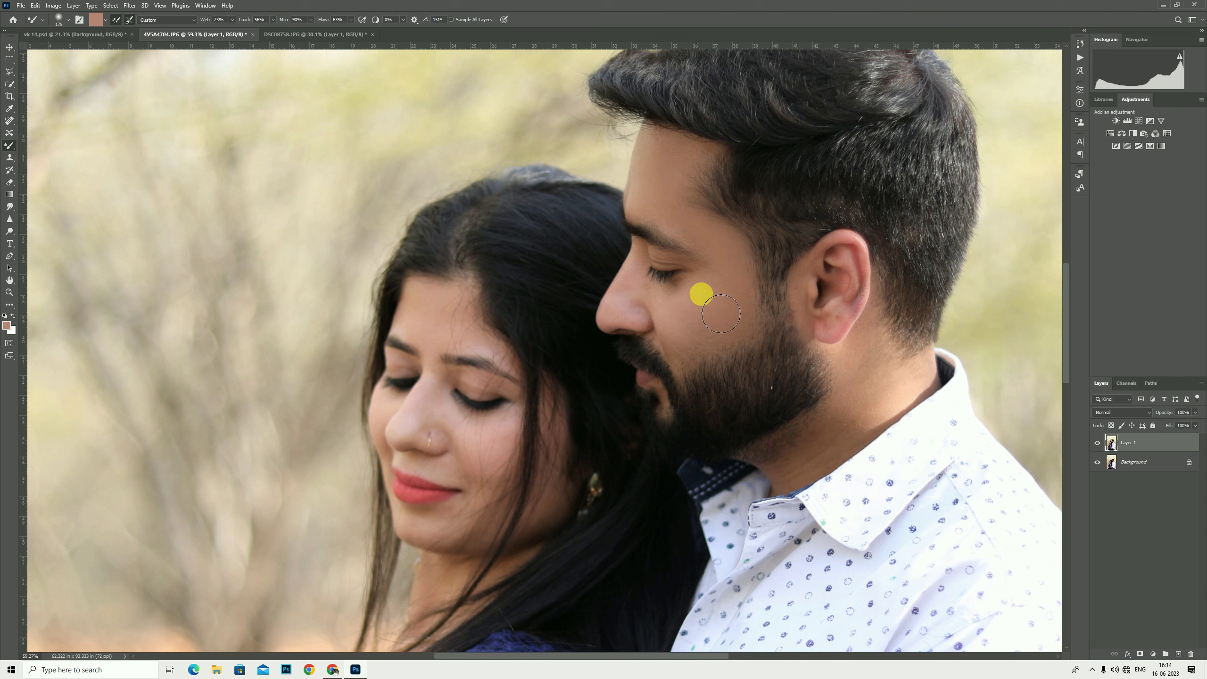
# Step: Smooth the man's cheek toward the nose and from ear down to neck
pyautogui.press(']')
pyautogui.moveTo(738, 279)
pyautogui.mouseDown()
pyautogui.moveTo(642, 288)
pyautogui.moveTo(658, 314)
pyautogui.moveTo(696, 299)
pyautogui.moveTo(695, 365)
pyautogui.mouseUp()
pyautogui.press('[')
pyautogui.press('[')
pyautogui.press(']')
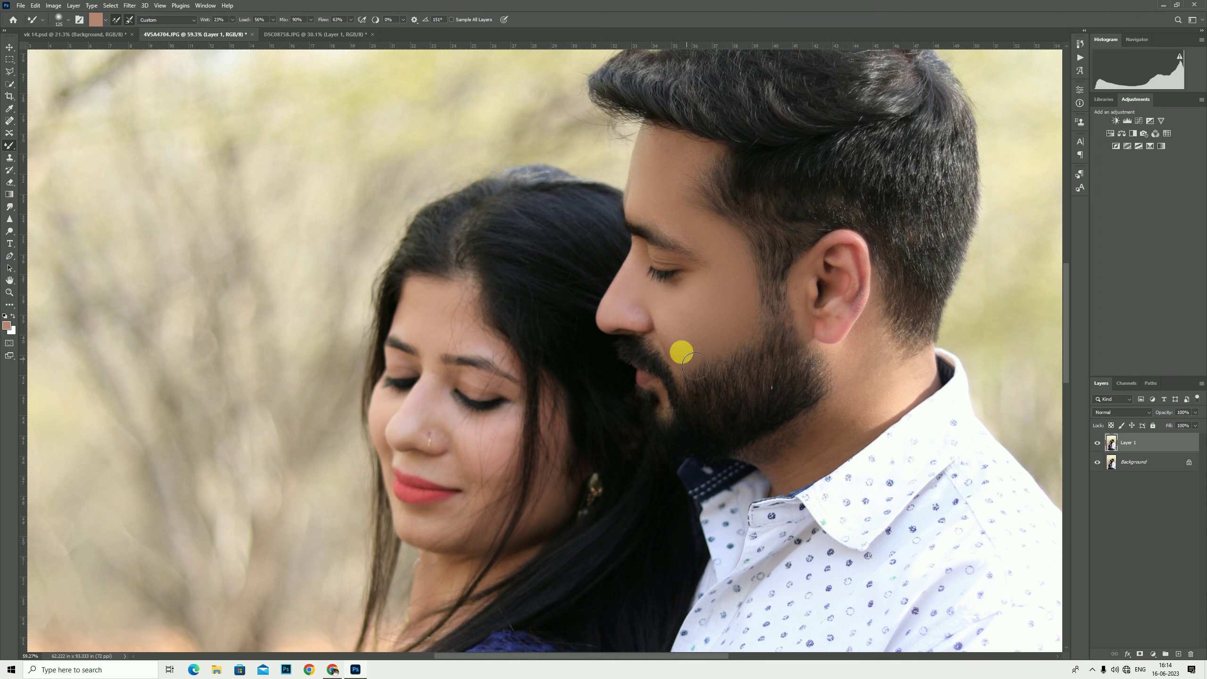
pyautogui.press(']')
pyautogui.moveTo(799, 289)
pyautogui.mouseDown()
pyautogui.moveTo(887, 375)
pyautogui.moveTo(814, 451)
pyautogui.moveTo(887, 409)
pyautogui.moveTo(849, 267)
pyautogui.mouseUp()
pyautogui.press(']')
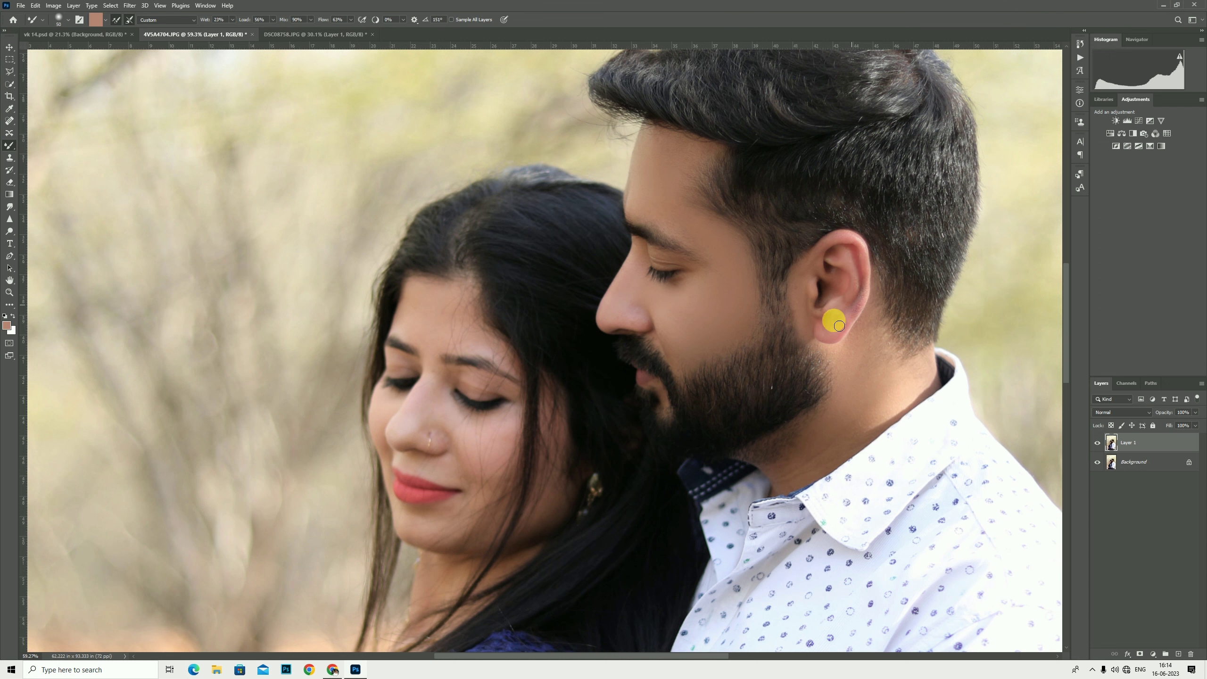
pyautogui.moveTo(839, 326); pyautogui.dragTo(644, 283)
pyautogui.press(']')
pyautogui.press(']')
# Step: Smooth the skin on the woman's forehead, adjusting brush size as needed
pyautogui.scroll(-1, 644, 283)
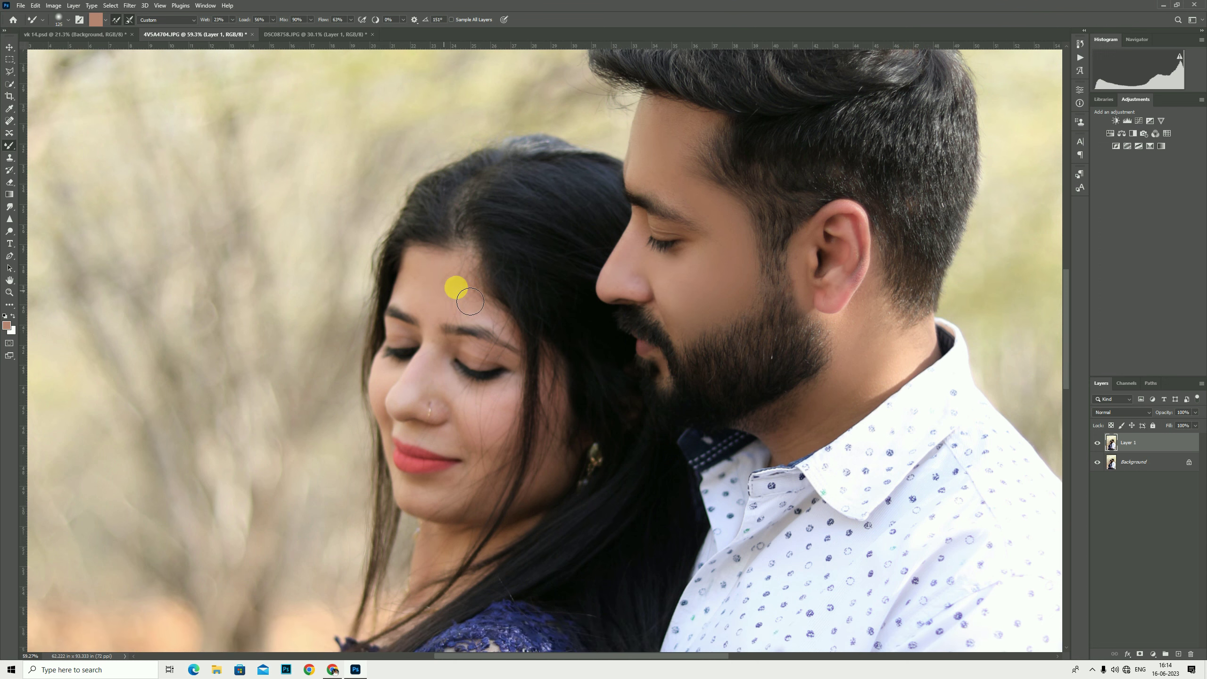
pyautogui.moveTo(470, 302)
pyautogui.mouseDown()
pyautogui.moveTo(429, 294)
pyautogui.moveTo(473, 292)
pyautogui.moveTo(432, 383)
pyautogui.moveTo(491, 424)
pyautogui.moveTo(504, 471)
pyautogui.moveTo(420, 413)
pyautogui.moveTo(485, 389)
pyautogui.mouseUp()
pyautogui.press('[')
pyautogui.press(']')
pyautogui.press(']')
pyautogui.scroll(-1, 505, 471)
pyautogui.press('[')
pyautogui.press(']')
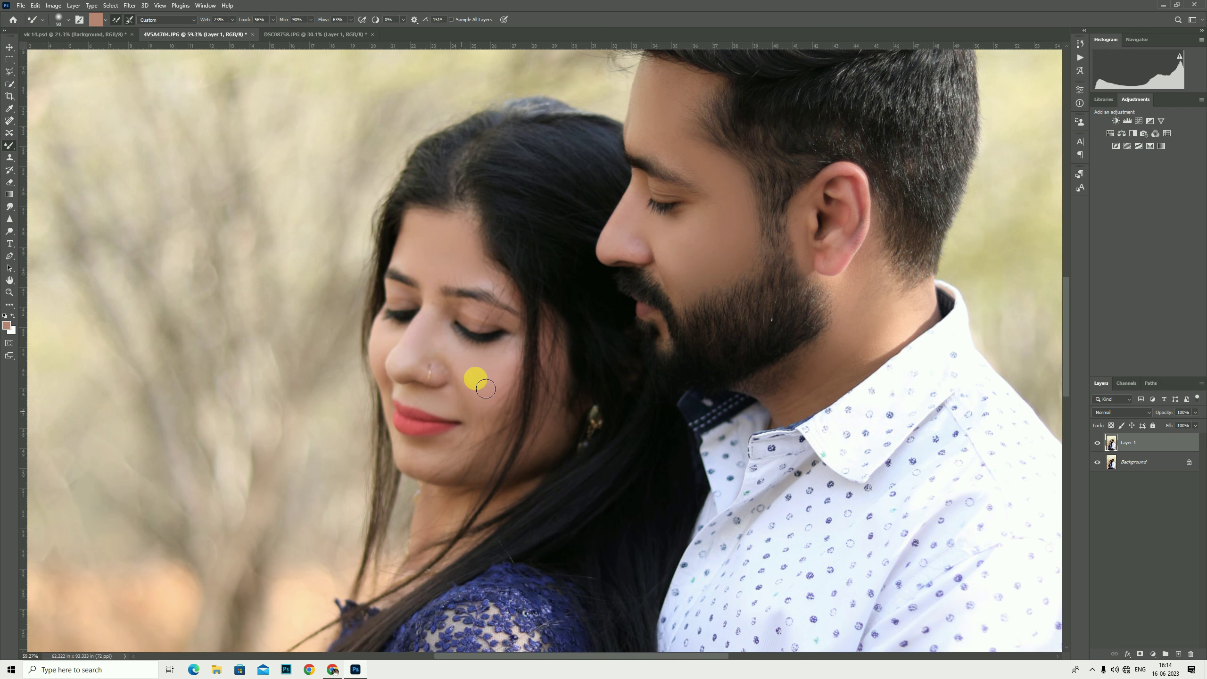
# Step: Blend the skin over the woman's eyelid and brow
pyautogui.press('[')
pyautogui.click(468, 318)
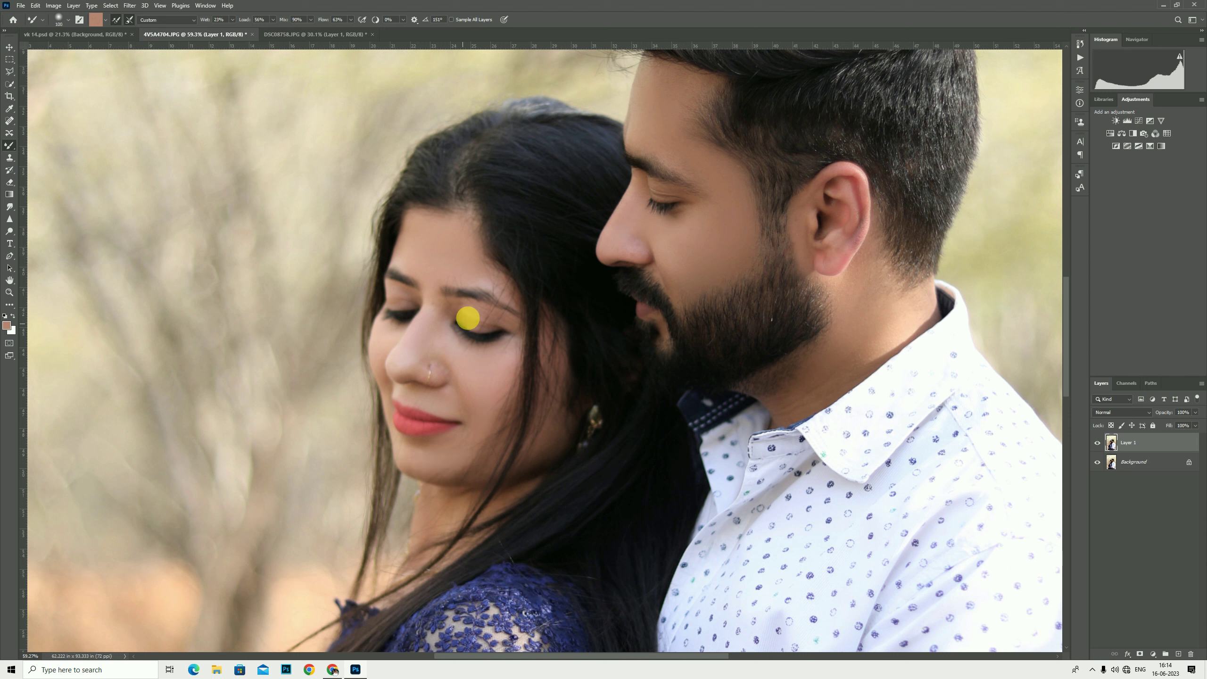
pyautogui.press(']')
pyautogui.press(']')
pyautogui.moveTo(502, 324)
pyautogui.mouseDown()
pyautogui.moveTo(470, 273)
pyautogui.moveTo(512, 300)
pyautogui.moveTo(461, 275)
pyautogui.moveTo(462, 287)
pyautogui.mouseUp()
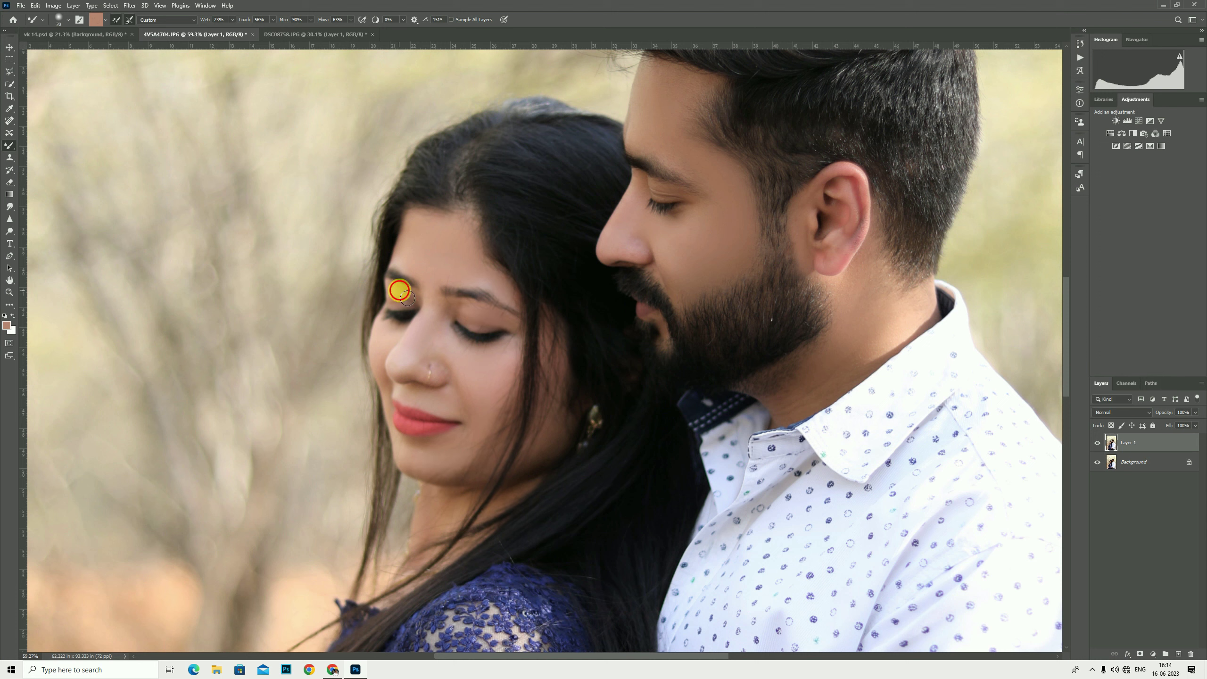
pyautogui.press(']')
pyautogui.click(521, 305)
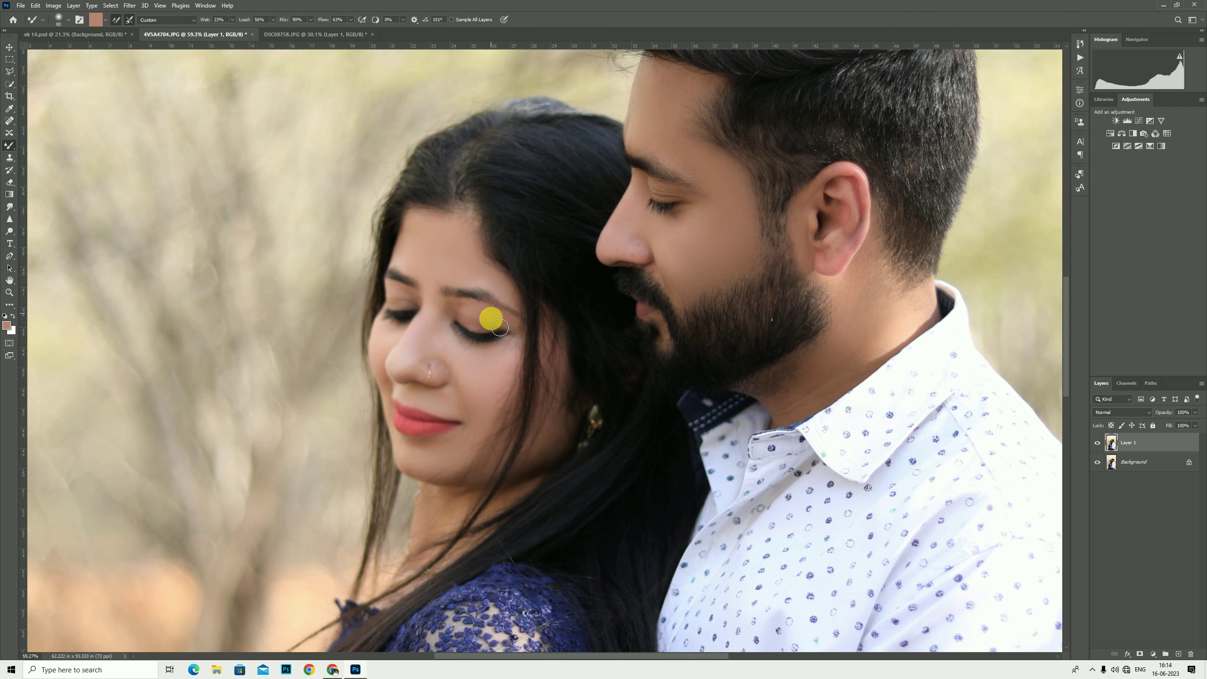
pyautogui.scroll(-1, 537, 347)
pyautogui.press(']')
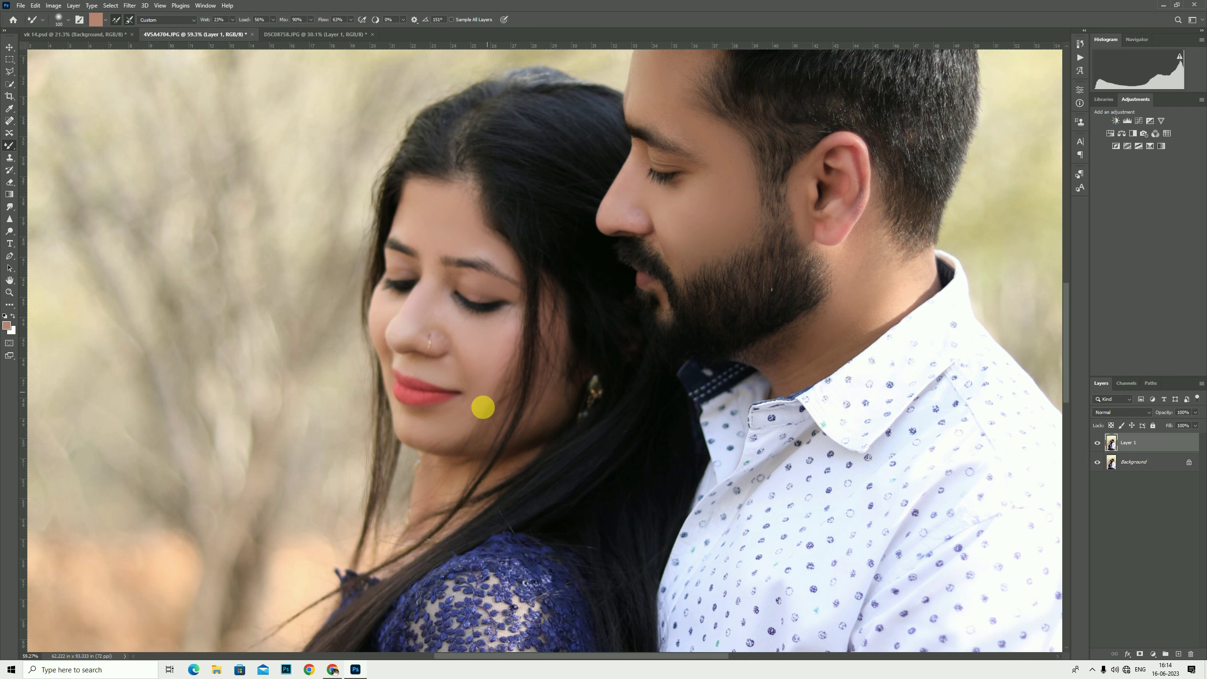
pyautogui.scroll(-2, 483, 407)
pyautogui.press(']')
pyautogui.press(']')
# Step: Switch between Fit Screen and close-ups of the couple's faces
pyautogui.click(6, 289)
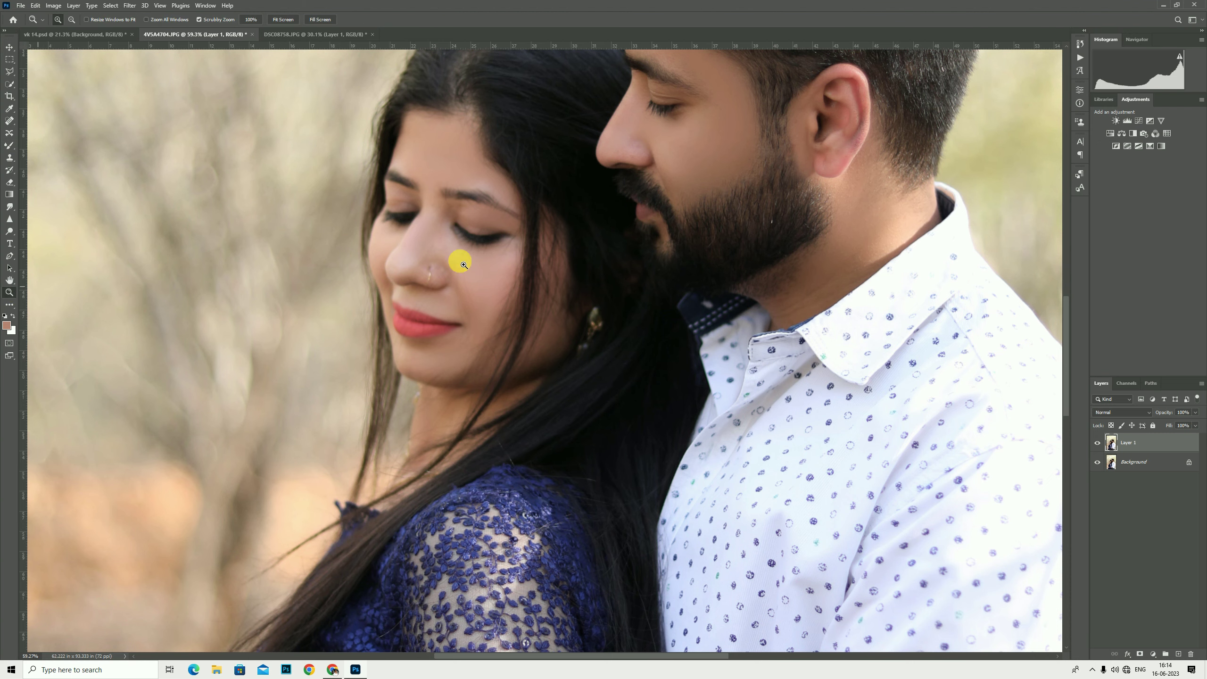
pyautogui.rightClick(473, 275)
pyautogui.click(495, 281)
pyautogui.click(521, 550)
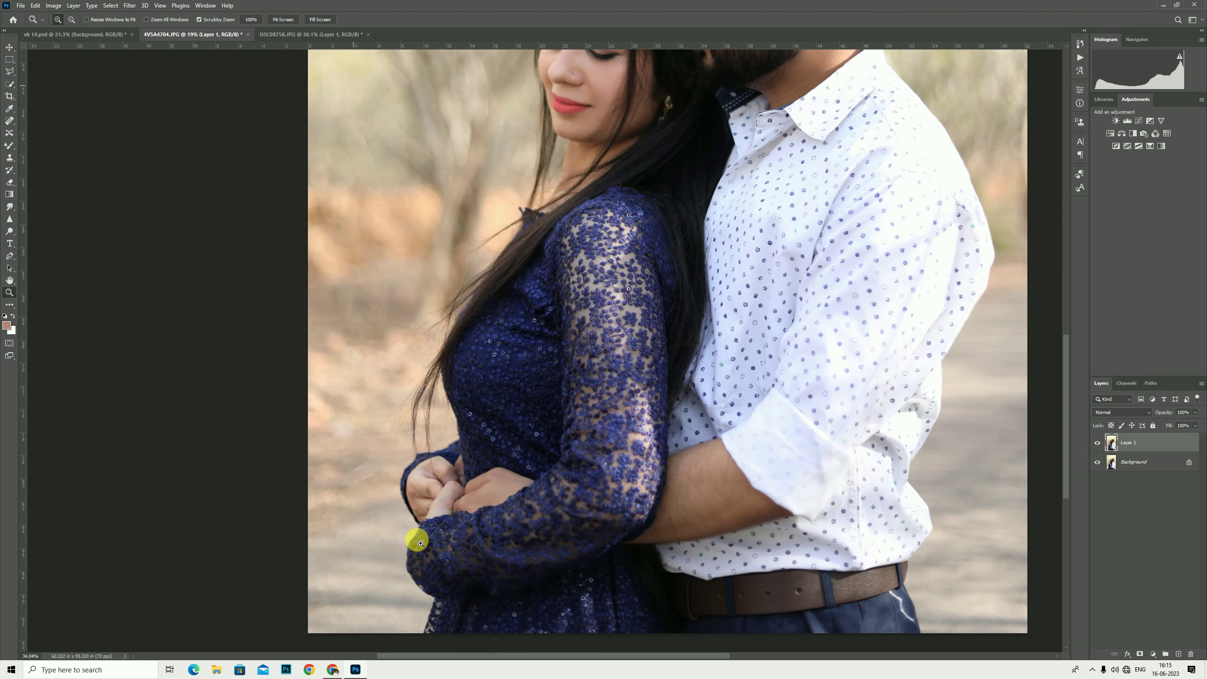
pyautogui.rightClick(610, 388)
pyautogui.click(628, 398)
pyautogui.click(564, 284)
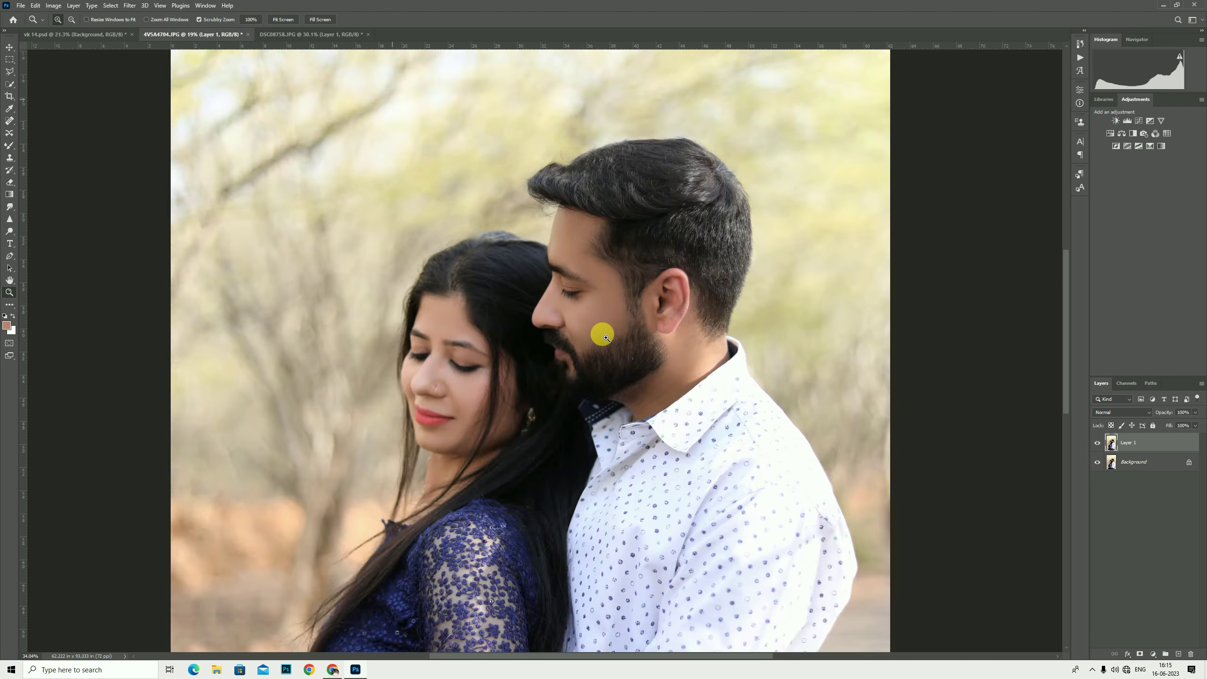
pyautogui.click(600, 332)
pyautogui.rightClick(673, 296)
pyautogui.click(689, 307)
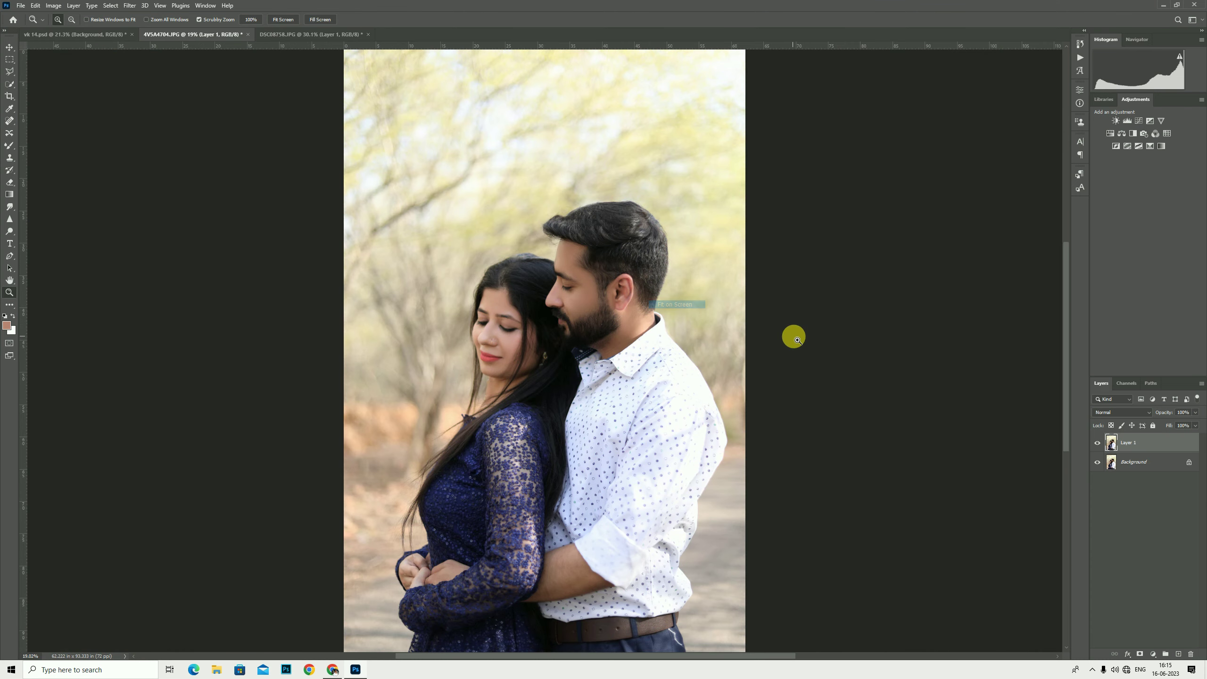
# Step: Paint a Quick Selection over the couple and bring up its selection options
pyautogui.click(10, 87)
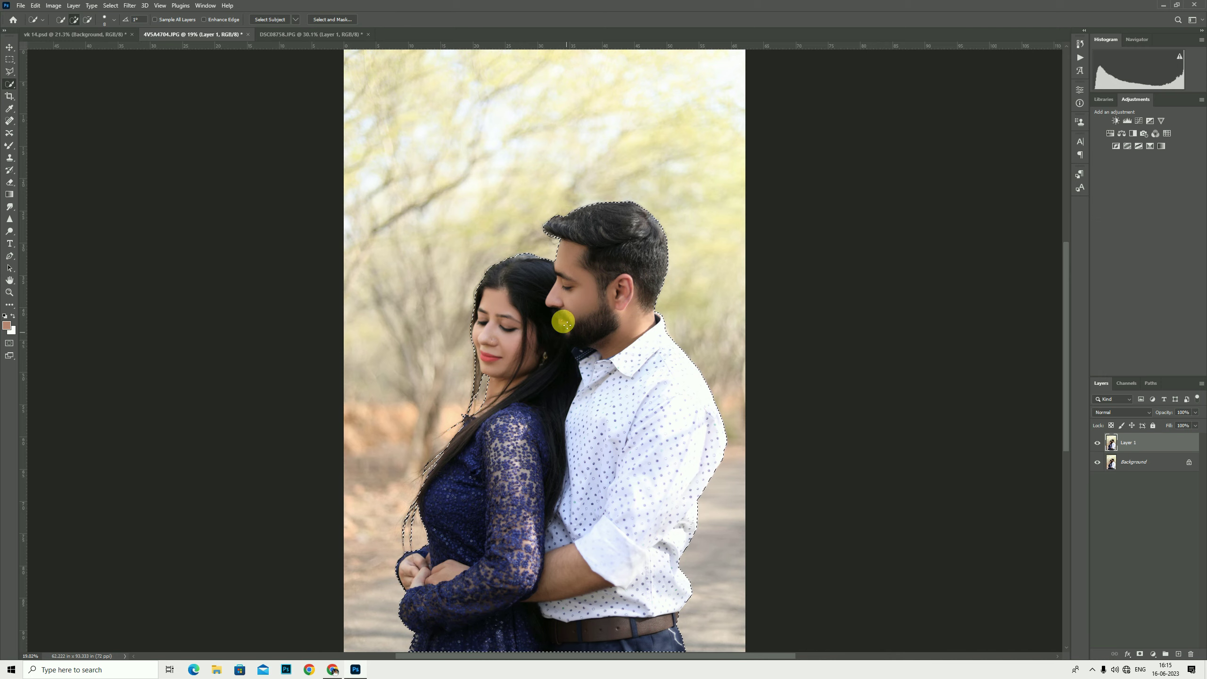
pyautogui.scroll(5, 536, 372)
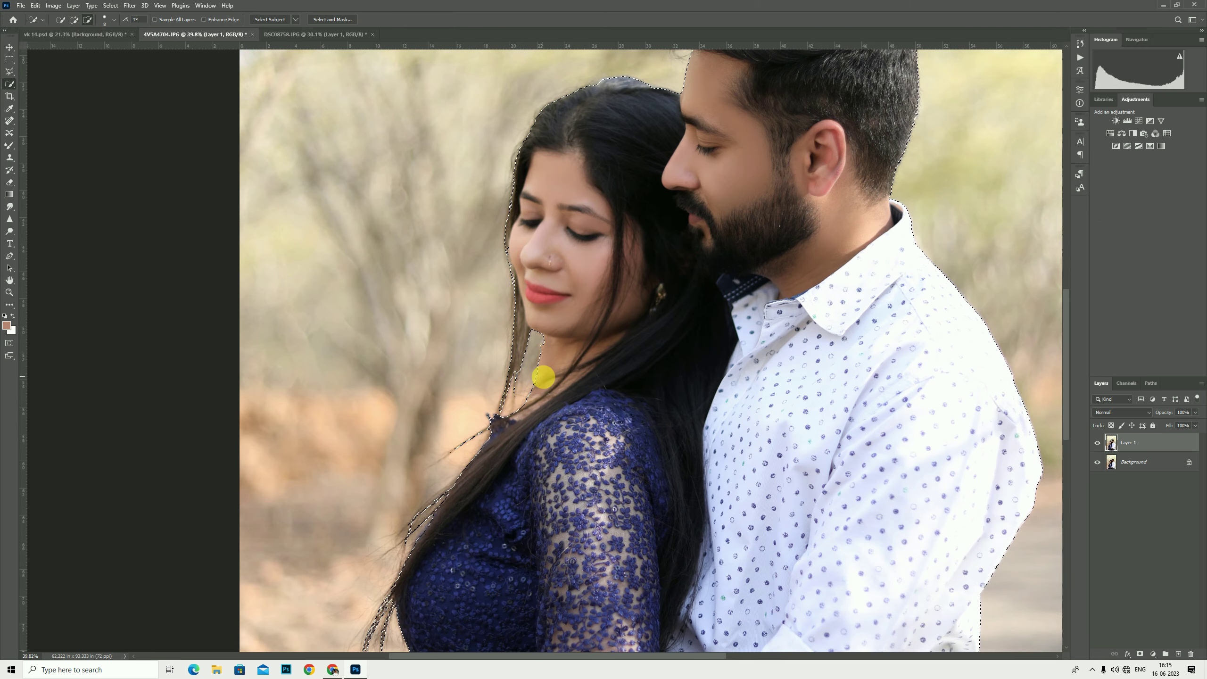
pyautogui.rightClick(554, 328)
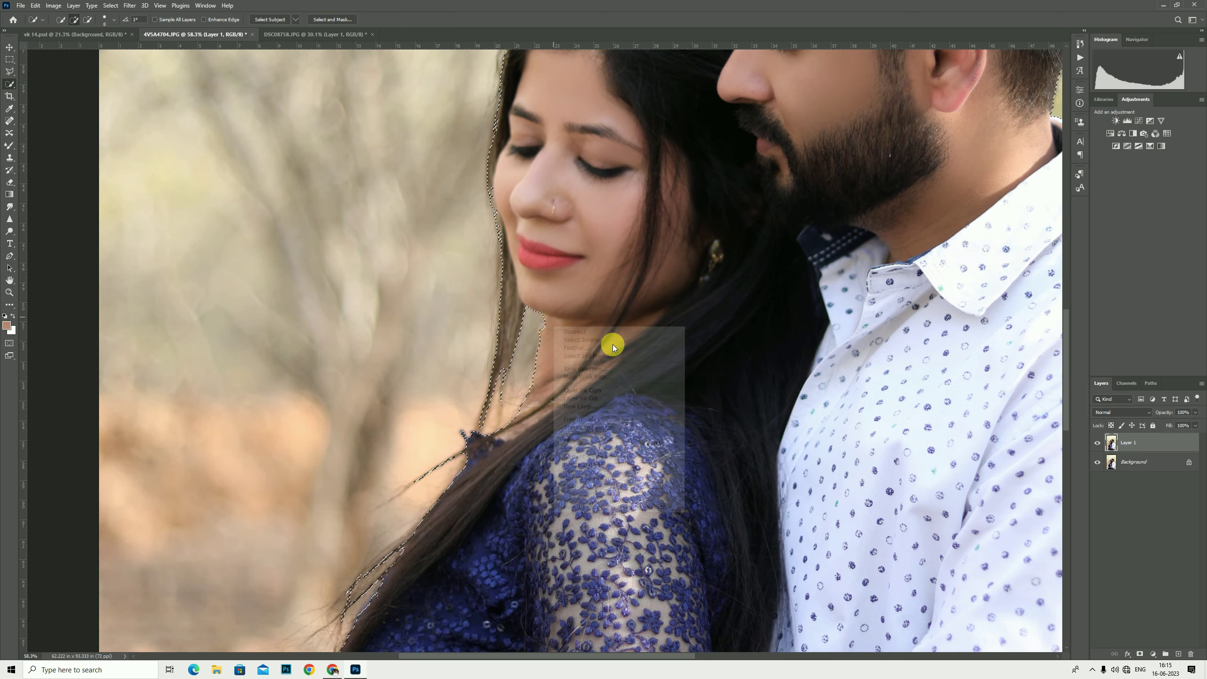
# Step: Refine the couple's hair edges in Select and Mask and accept the selection
pyautogui.click(584, 348)
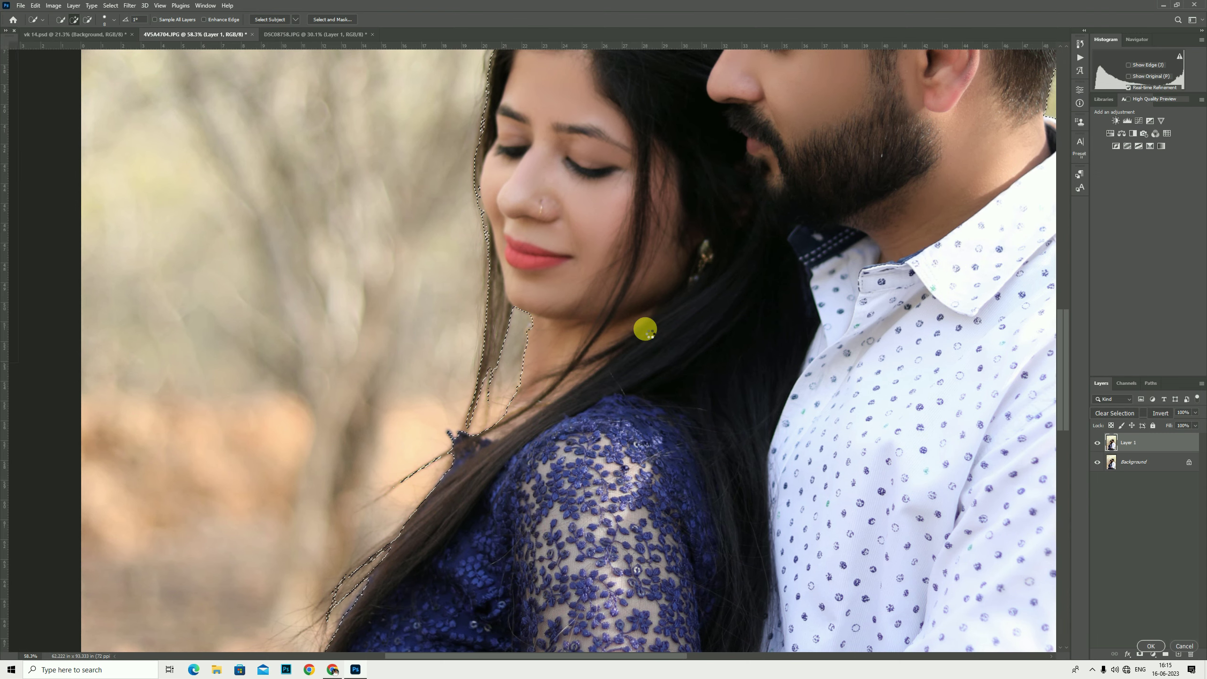
pyautogui.scroll(2, 529, 343)
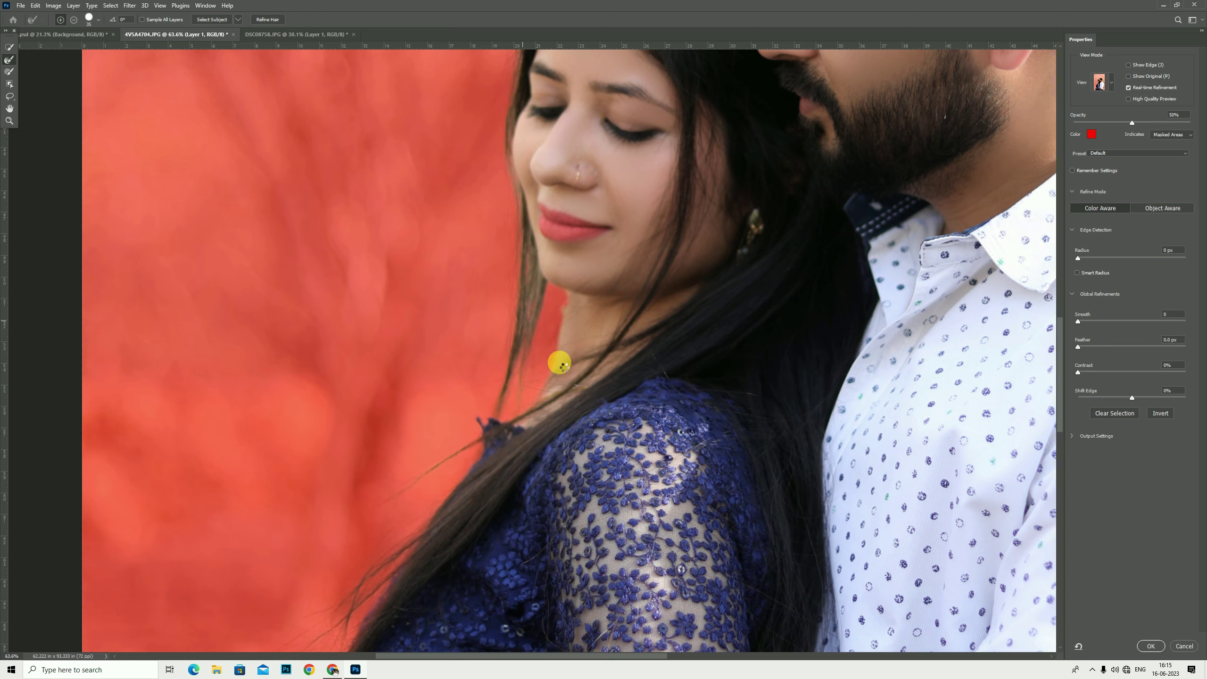
pyautogui.scroll(-2, 571, 366)
pyautogui.scroll(2, 531, 436)
pyautogui.scroll(-2, 534, 440)
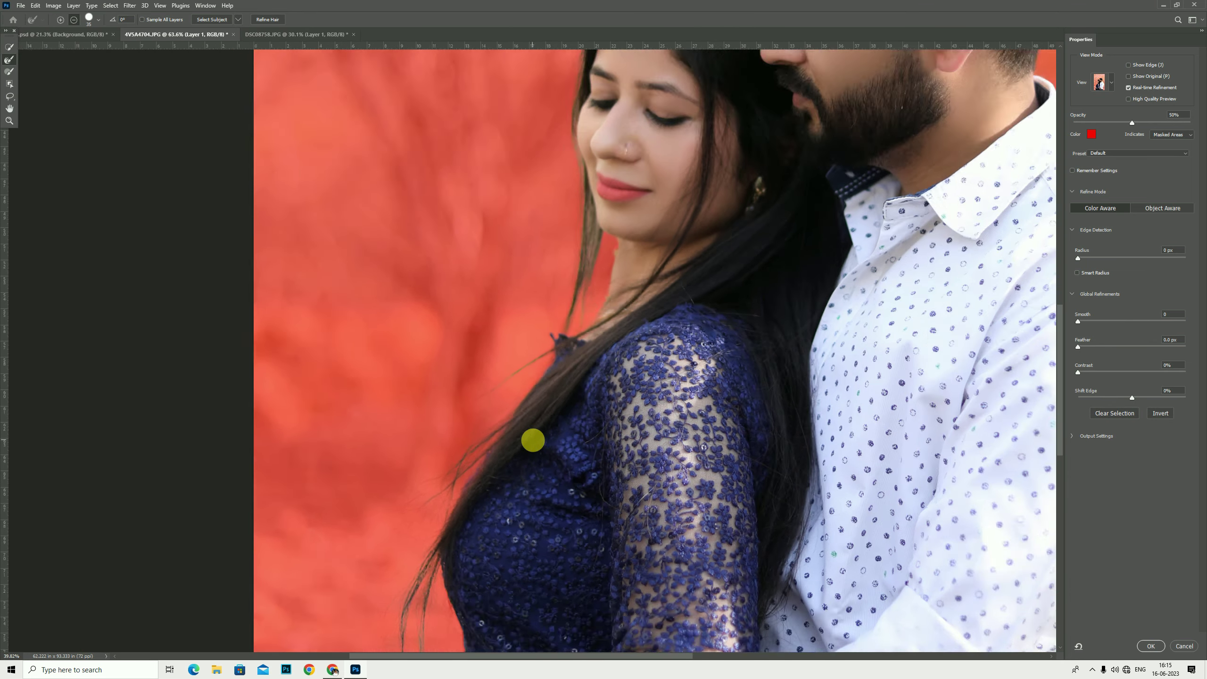
pyautogui.scroll(-2, 558, 230)
pyautogui.scroll(5, 559, 230)
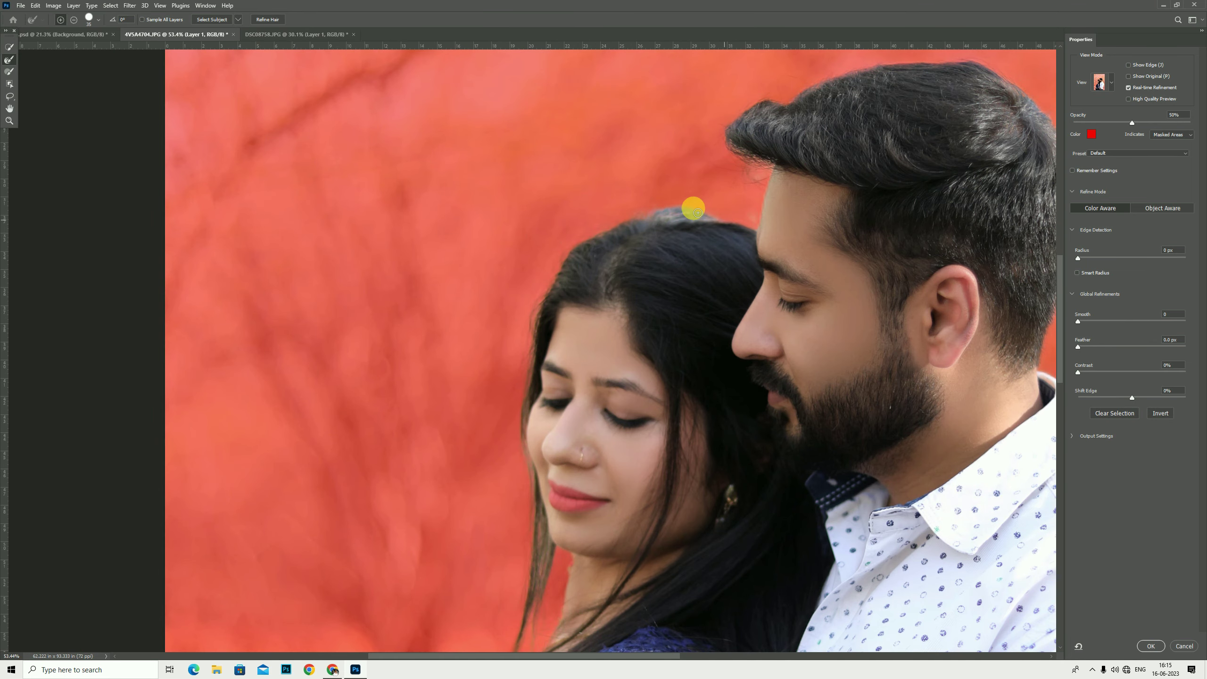
pyautogui.scroll(-5, 706, 199)
pyautogui.scroll(3, 709, 226)
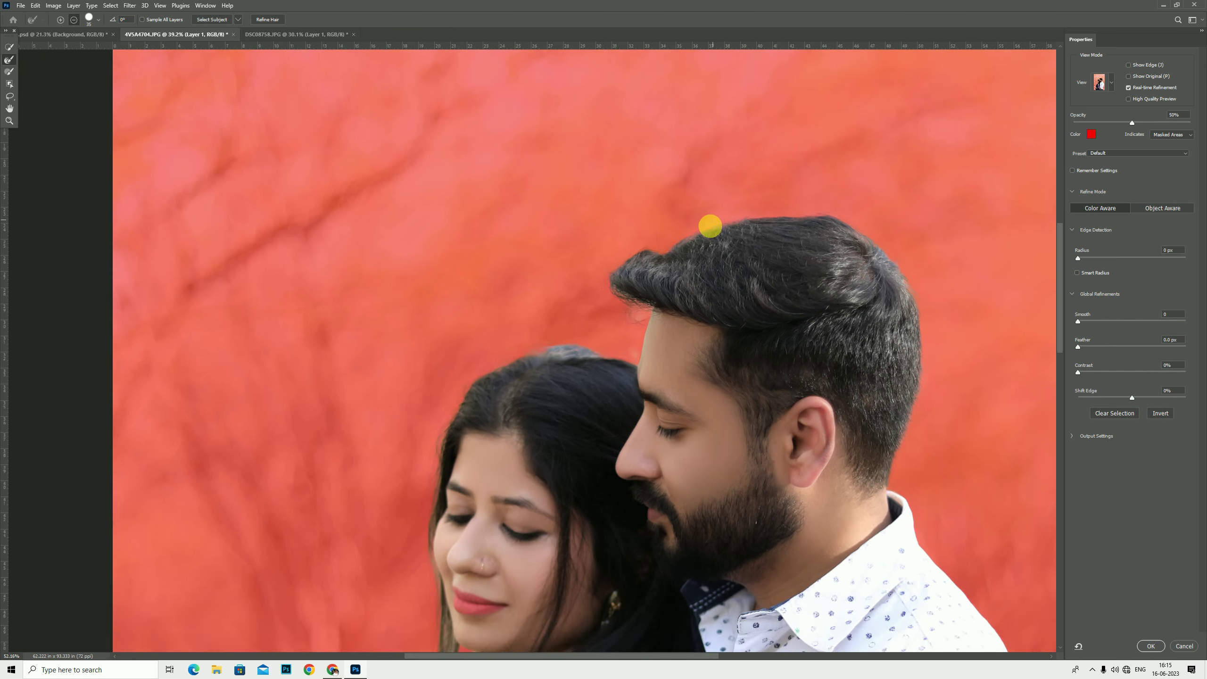
pyautogui.scroll(2, 706, 241)
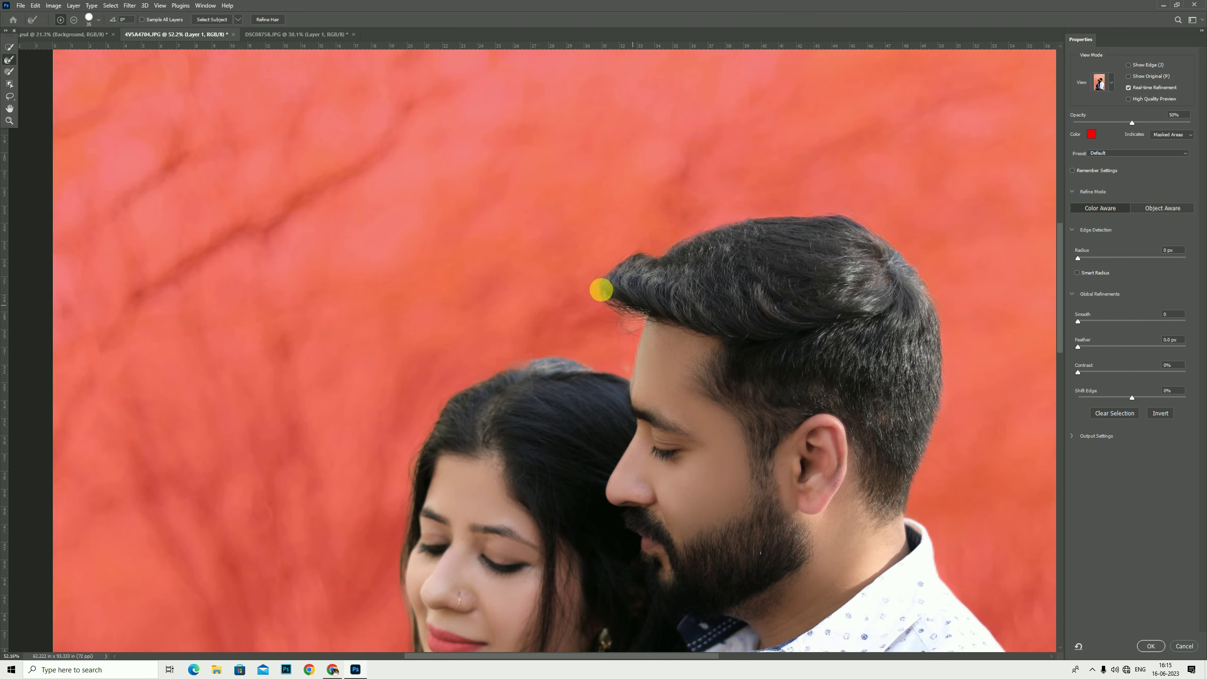
pyautogui.scroll(-2, 602, 290)
pyautogui.scroll(2, 722, 242)
pyautogui.scroll(1, 827, 262)
pyautogui.scroll(1, 822, 272)
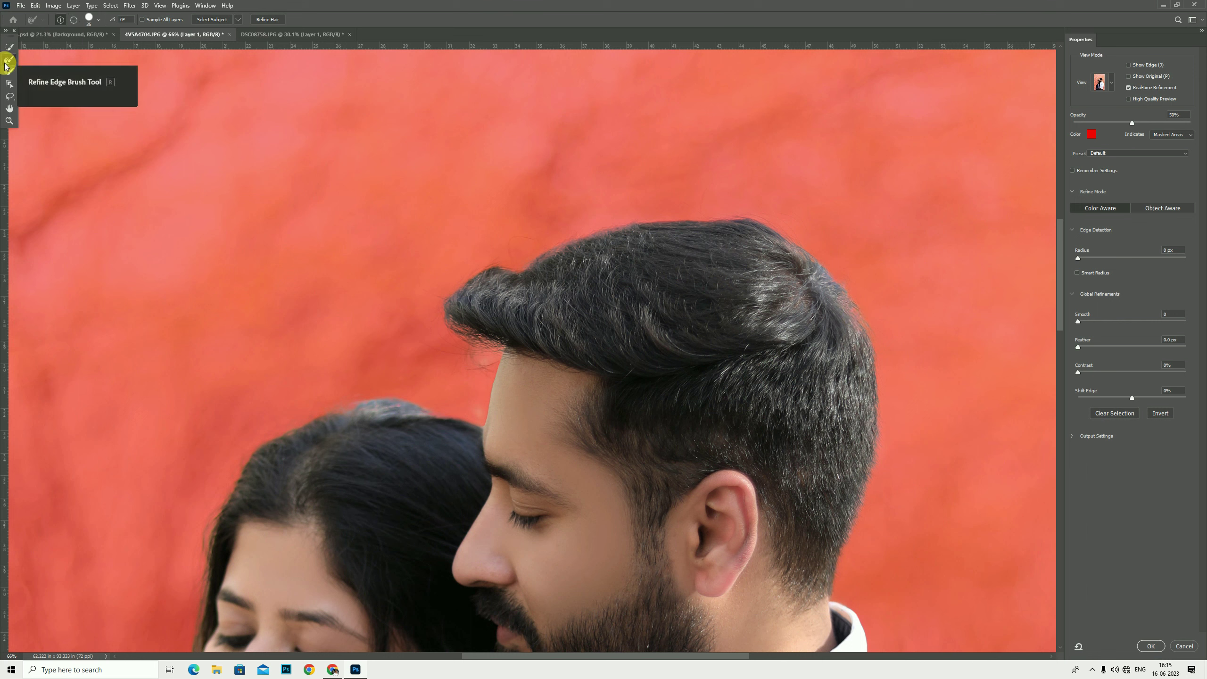
pyautogui.scroll(-2, 625, 264)
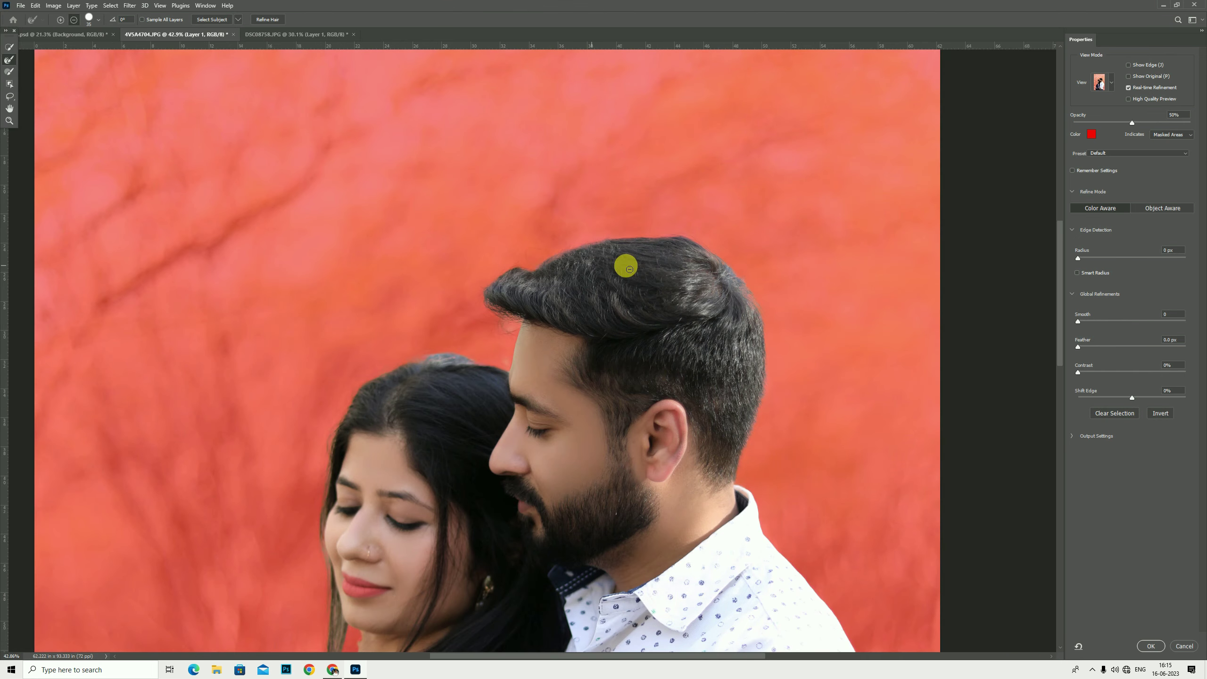
pyautogui.scroll(1, 773, 324)
pyautogui.scroll(1, 774, 405)
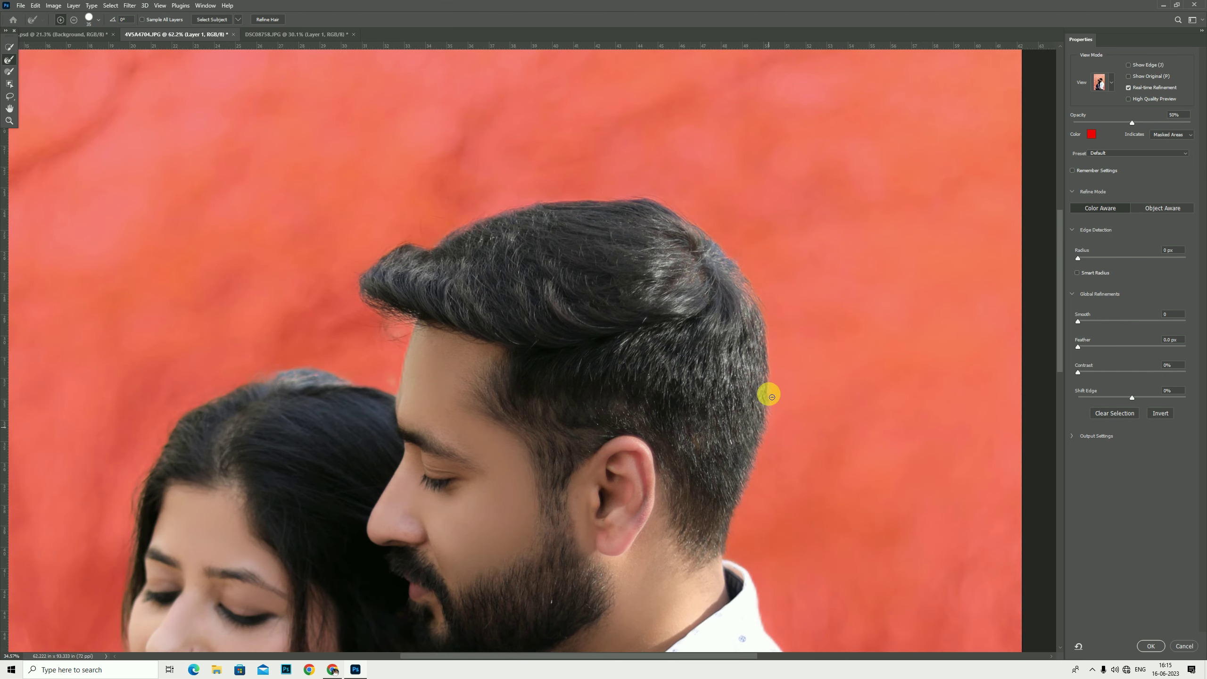
pyautogui.scroll(-3, 772, 396)
pyautogui.scroll(1, 768, 391)
pyautogui.scroll(2, 763, 440)
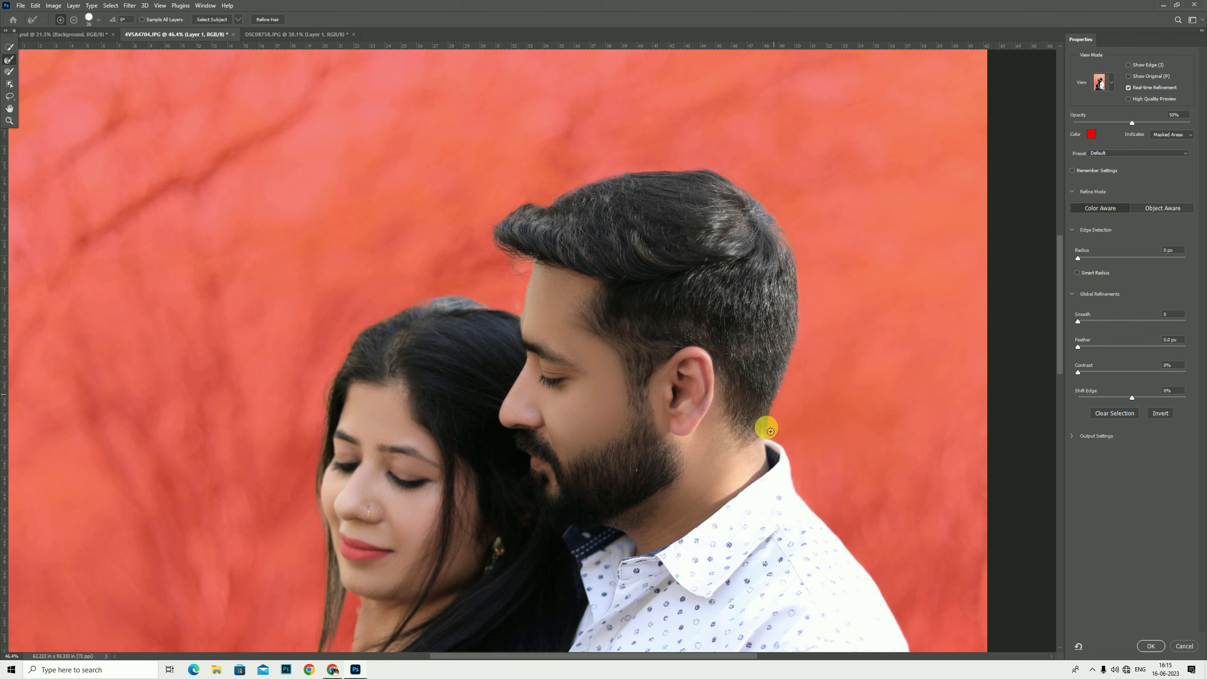
pyautogui.scroll(-2, 775, 390)
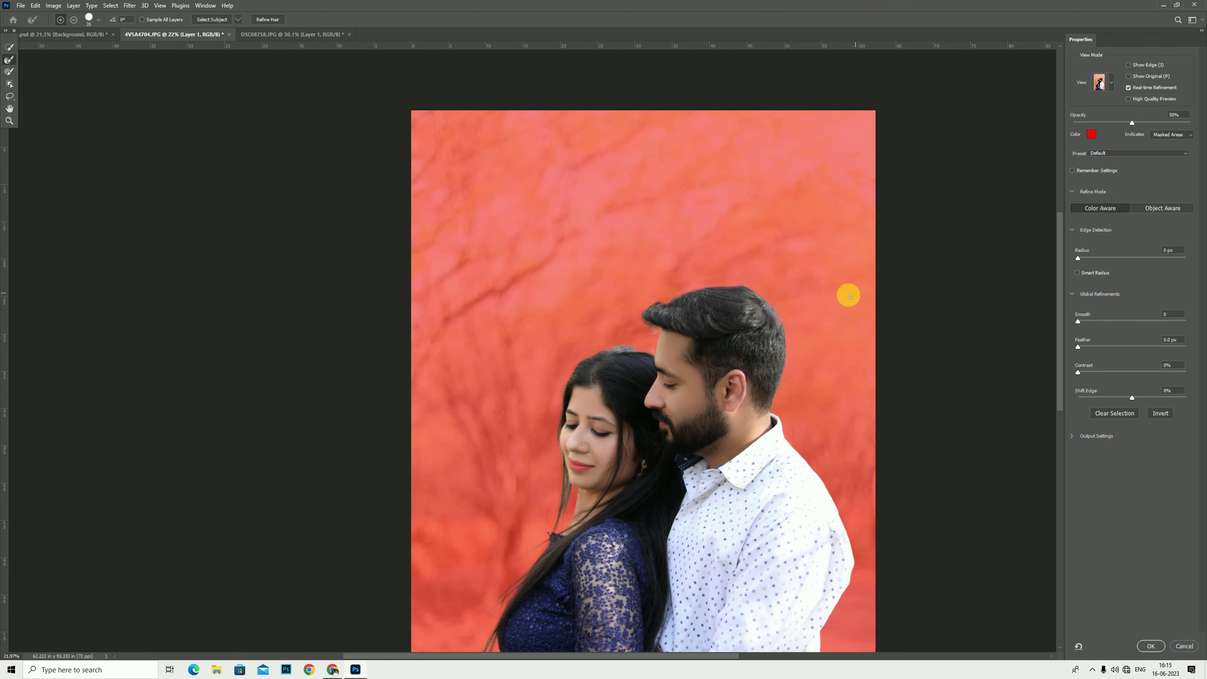
pyautogui.scroll(-2, 854, 335)
pyautogui.click(1151, 646)
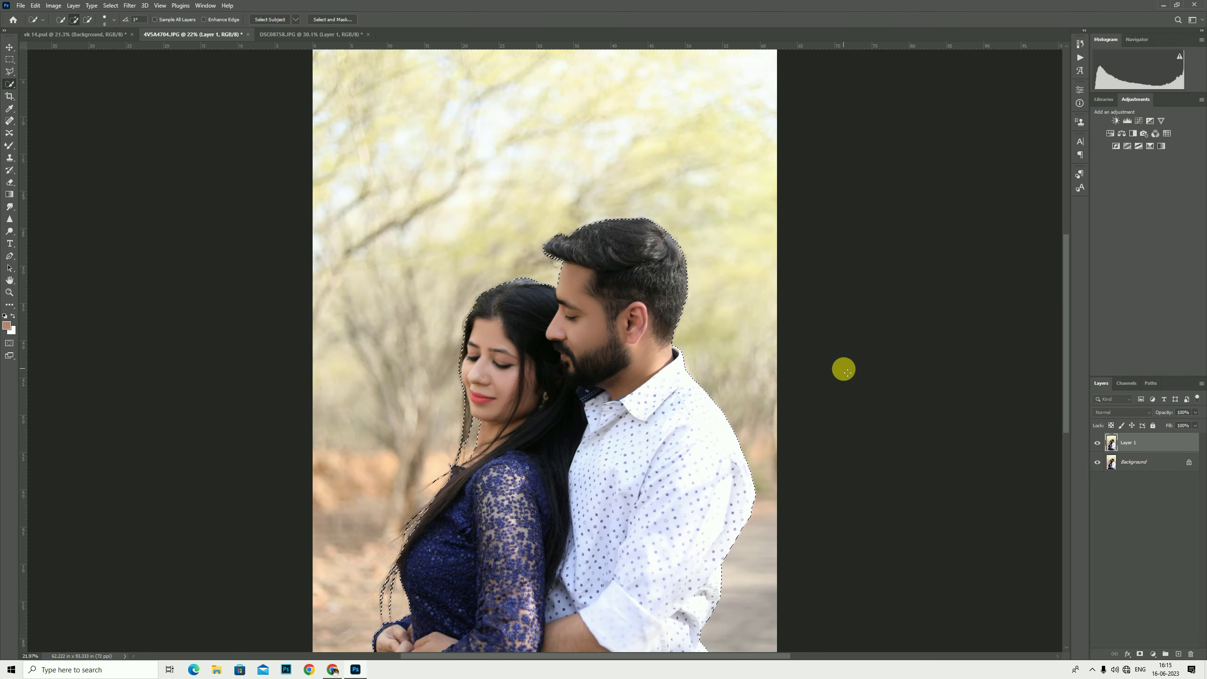
# Step: Copy the couple onto Layer 2 and hide the Background layer
pyautogui.hotkey('ctrl', 'j')
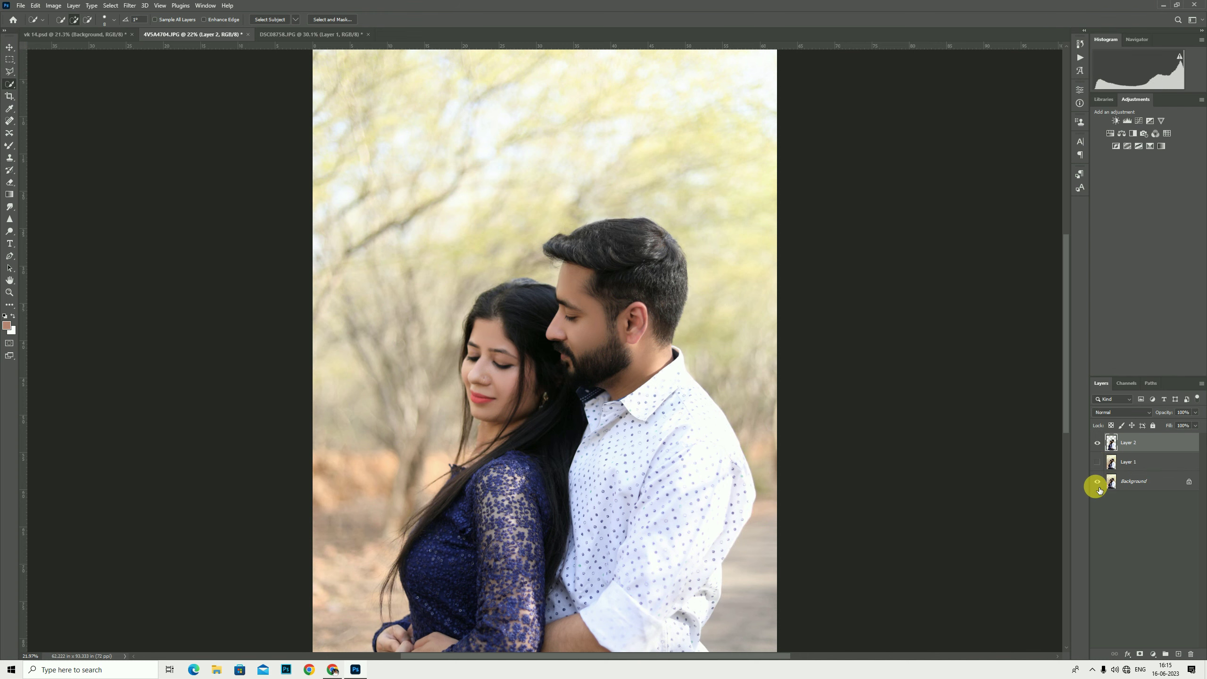
pyautogui.click(1098, 485)
pyautogui.click(1098, 485)
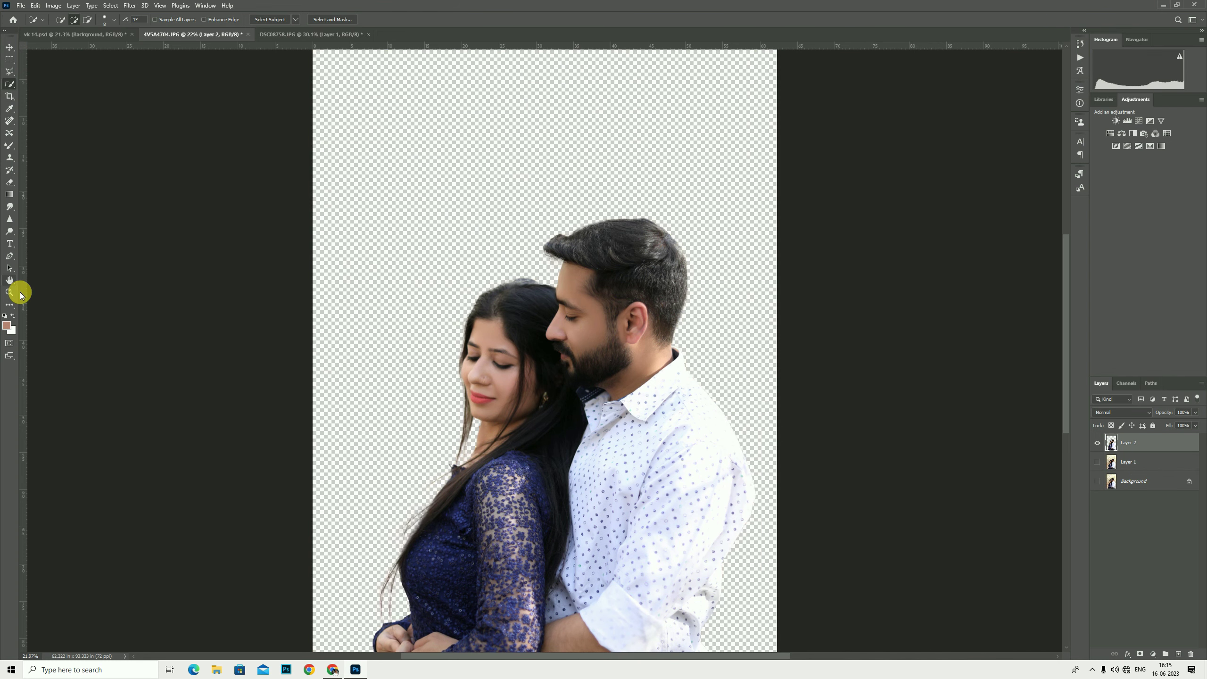
# Step: Fit the photo on screen and bring the vk 14.psd poster forward
pyautogui.rightClick(519, 243)
pyautogui.press('Escape')
pyautogui.press('z')
pyautogui.hotkey('ctrl', '0')
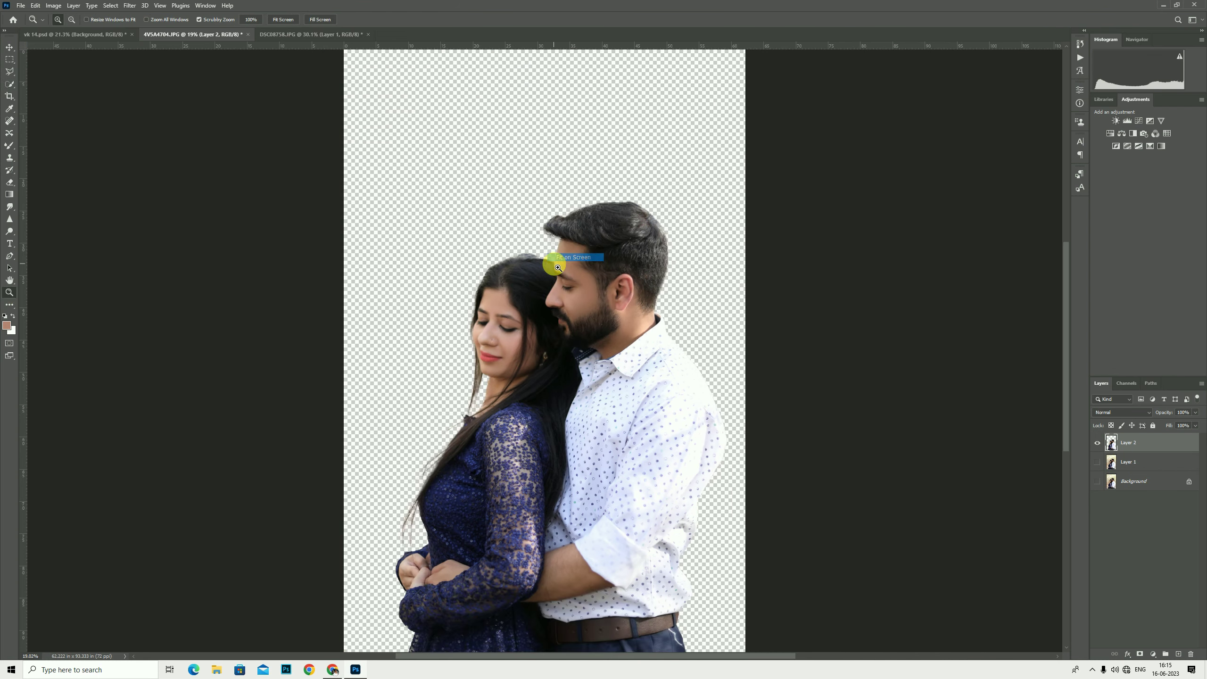
pyautogui.hotkey('ctrl', 'shift', 'Tab')
pyautogui.rightClick(512, 277)
# Step: Drag the DSC08758 and 4V5A4704 couple cutouts into vk 14.psd
pyautogui.press('Escape')
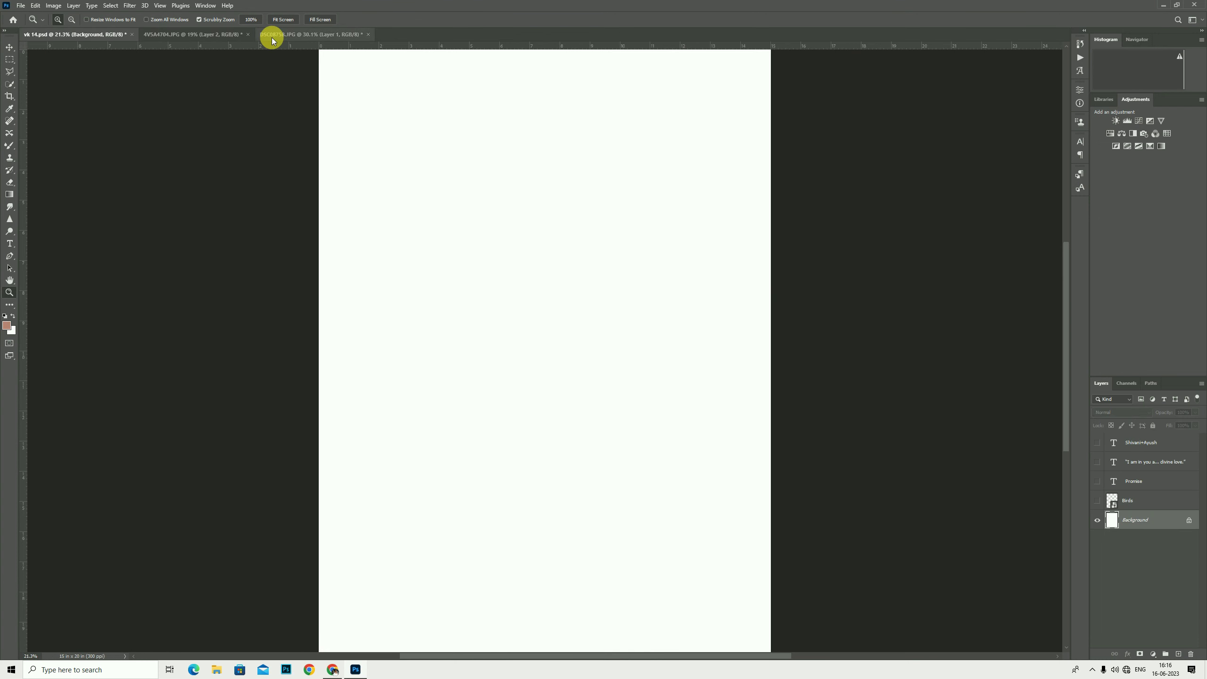
pyautogui.click(272, 35)
pyautogui.click(10, 47)
pyautogui.moveTo(132, 73)
pyautogui.mouseDown()
pyautogui.moveTo(566, 372)
pyautogui.moveTo(598, 418)
pyautogui.moveTo(580, 463)
pyautogui.mouseUp()
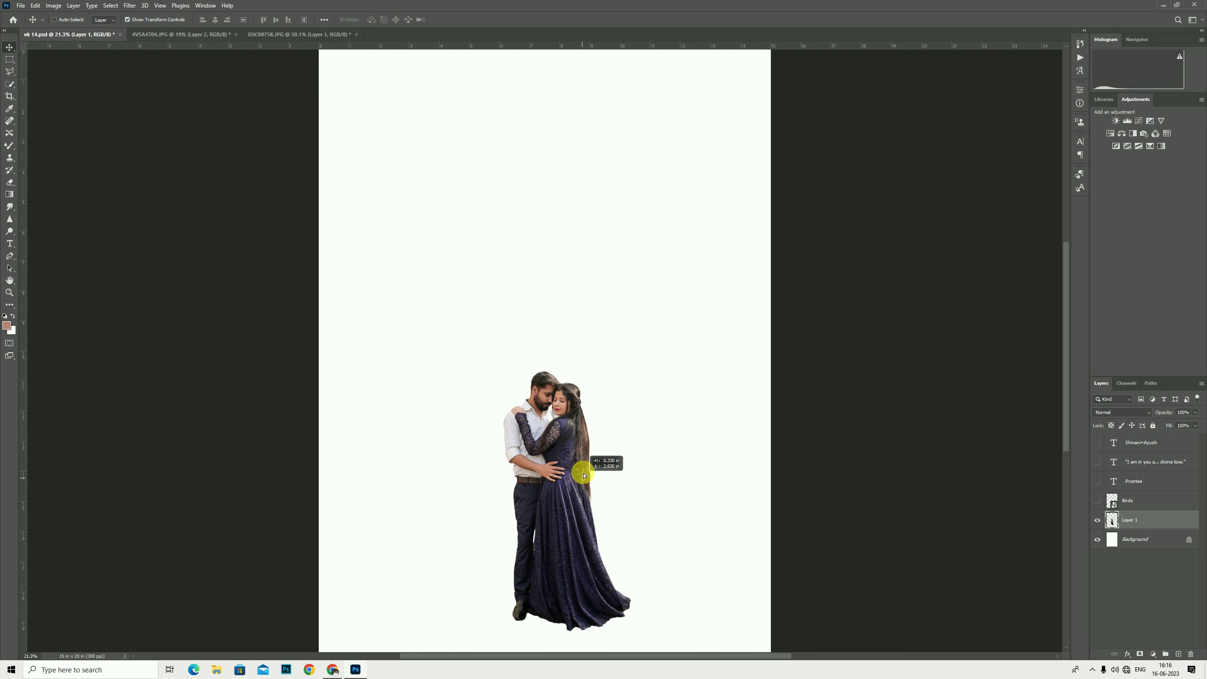
pyautogui.scroll(-1, 701, 399)
pyautogui.scroll(-1, 701, 400)
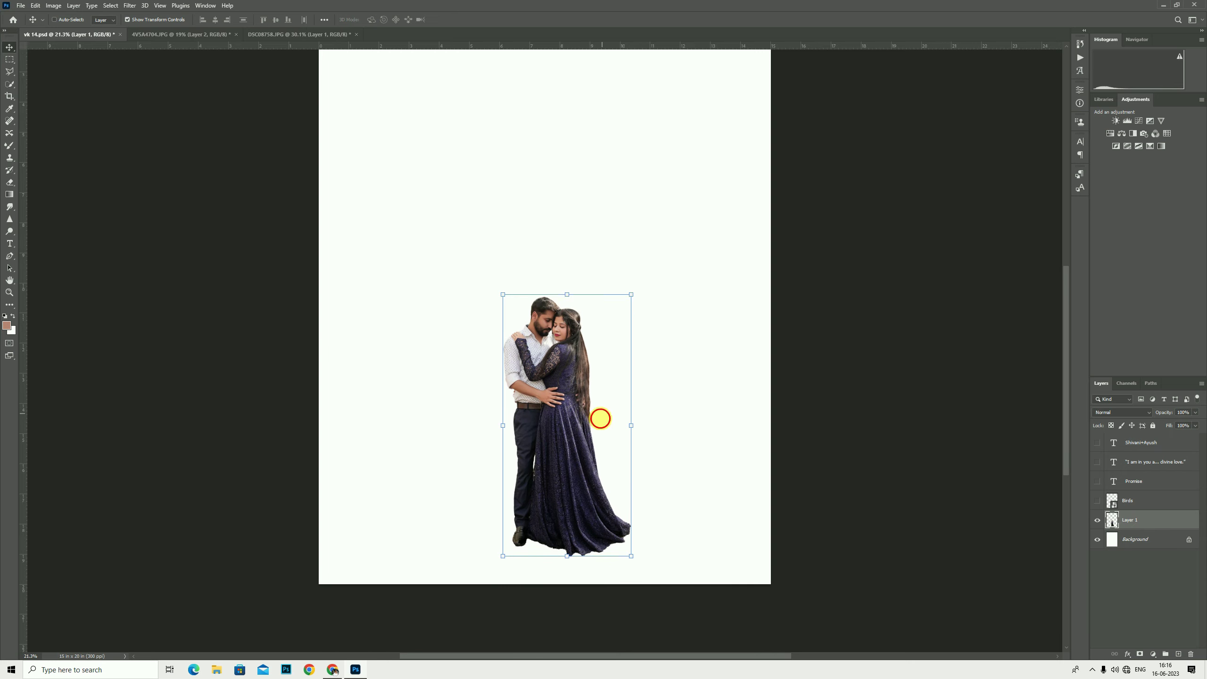
pyautogui.click(262, 35)
pyautogui.click(183, 34)
pyautogui.moveTo(560, 283)
pyautogui.mouseDown()
pyautogui.moveTo(61, 38)
pyautogui.moveTo(534, 270)
pyautogui.mouseUp()
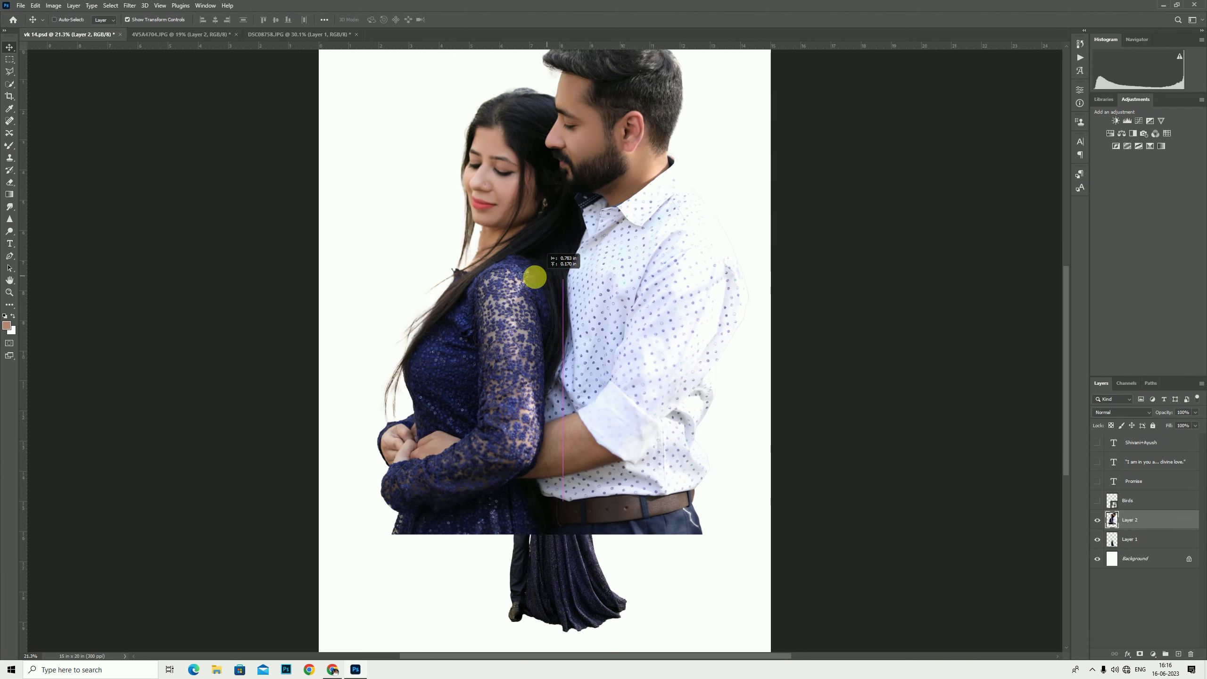
# Step: Reorder the Birds layer, ending with it above Layer 1
pyautogui.moveTo(1159, 502); pyautogui.dragTo(1155, 550)
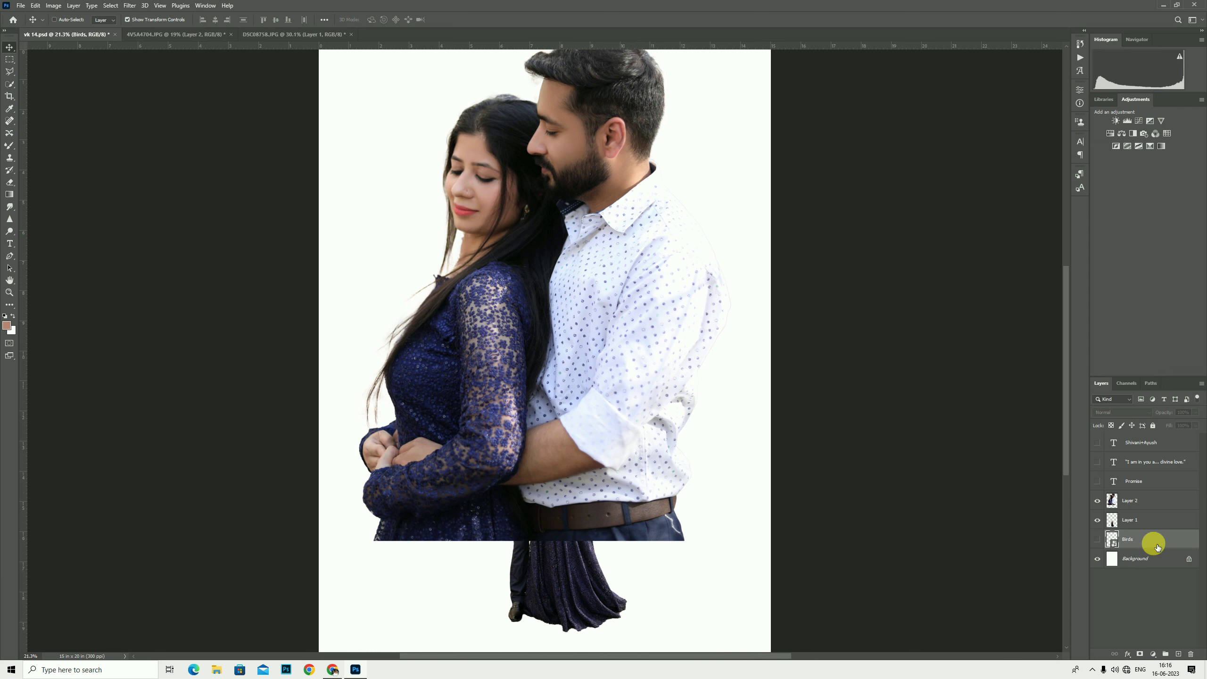
pyautogui.doubleClick(1114, 539)
pyautogui.click(917, 418)
pyautogui.moveTo(1158, 540)
pyautogui.mouseDown()
pyautogui.moveTo(1157, 485)
pyautogui.moveTo(1178, 550)
pyautogui.mouseUp()
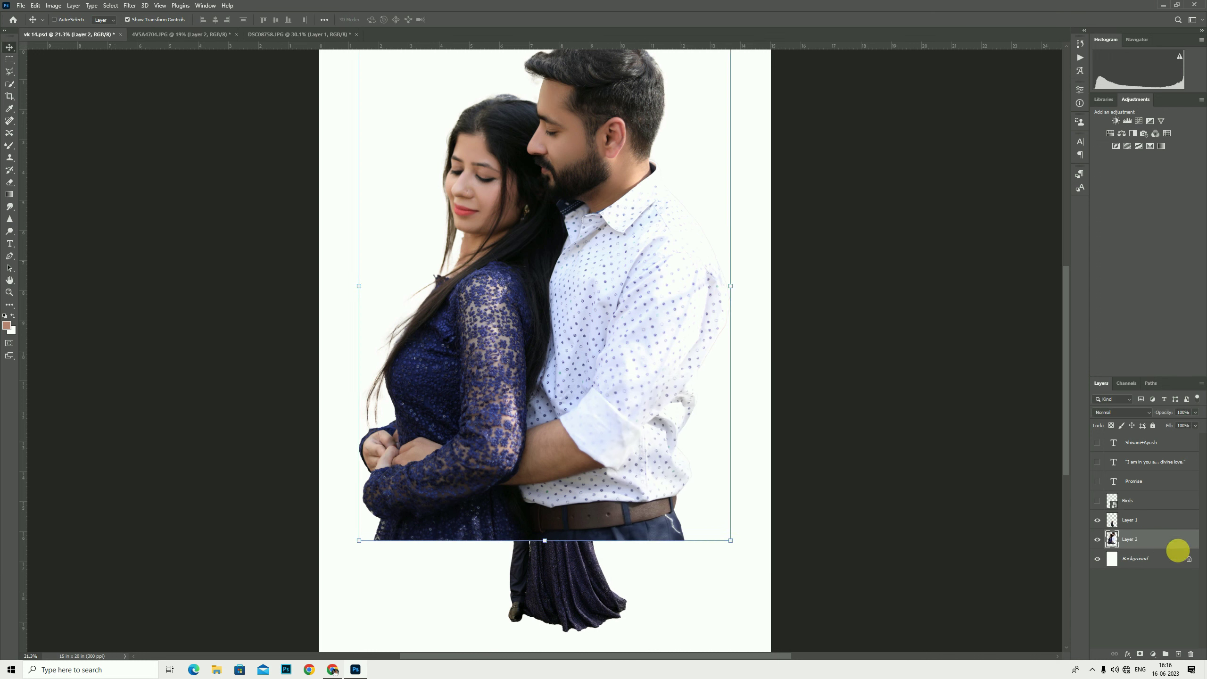
# Step: Scale the close-up couple (Layer 2) to about 80% and centre it
pyautogui.scroll(-1, 681, 479)
pyautogui.keyDown('alt'); pyautogui.scroll(-2, 667, 444); pyautogui.keyUp('alt')
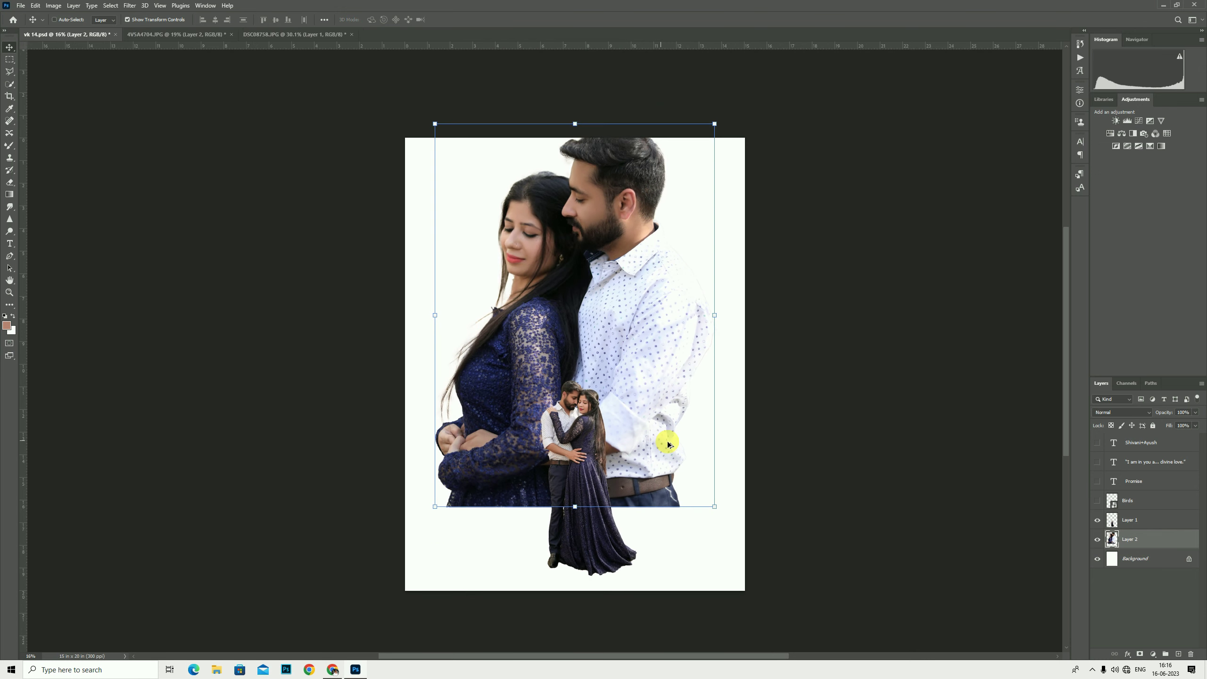
pyautogui.moveTo(715, 315)
pyautogui.mouseDown()
pyautogui.moveTo(659, 315)
pyautogui.moveTo(640, 293)
pyautogui.mouseUp()
pyautogui.click(468, 19)
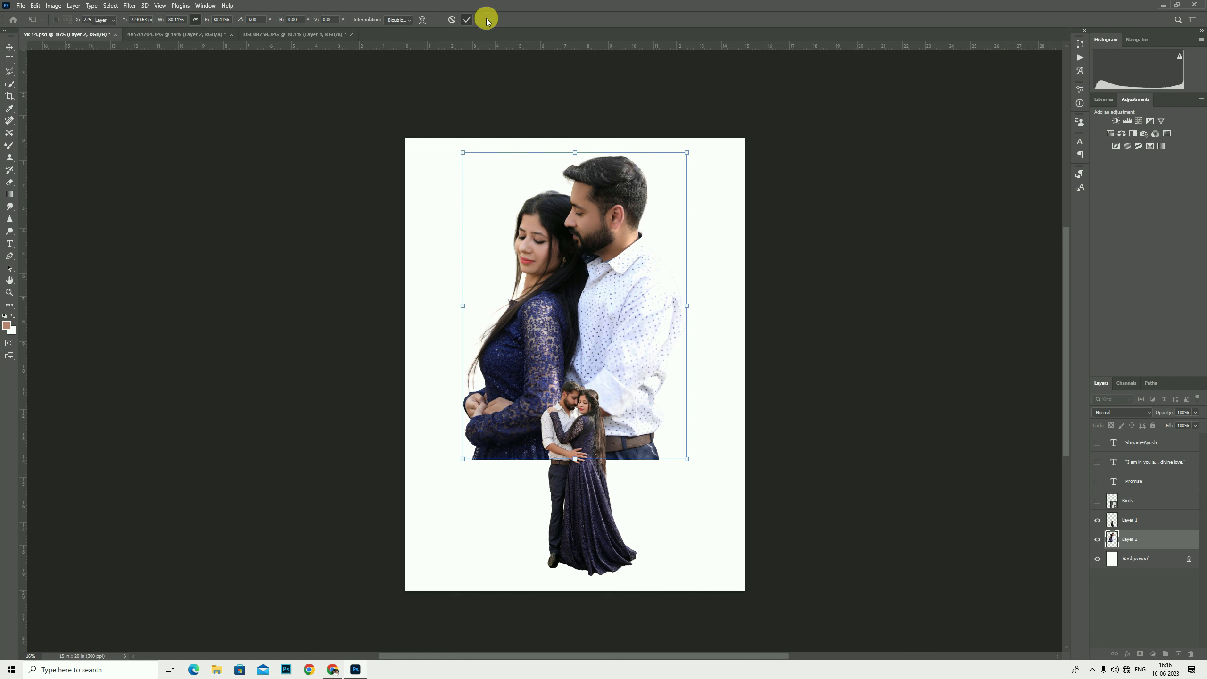
pyautogui.click(1148, 550)
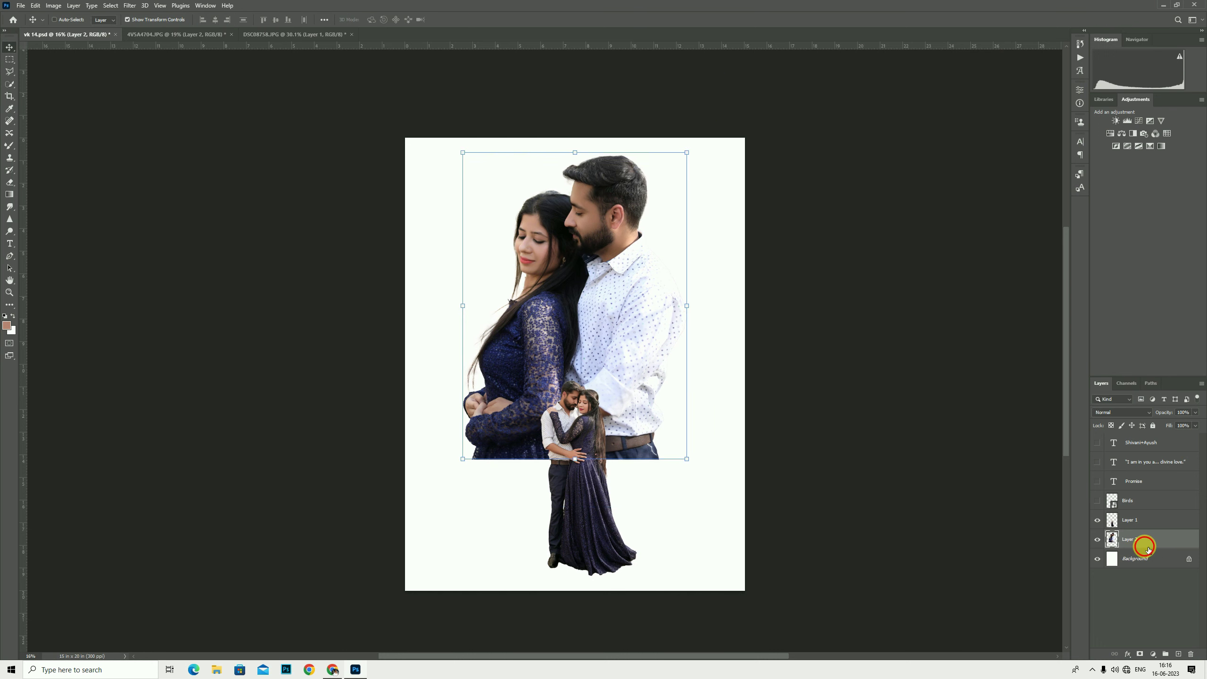
# Step: Fade the portrait's lower edge with a 4000 px soft Eraser
pyautogui.click(4, 183)
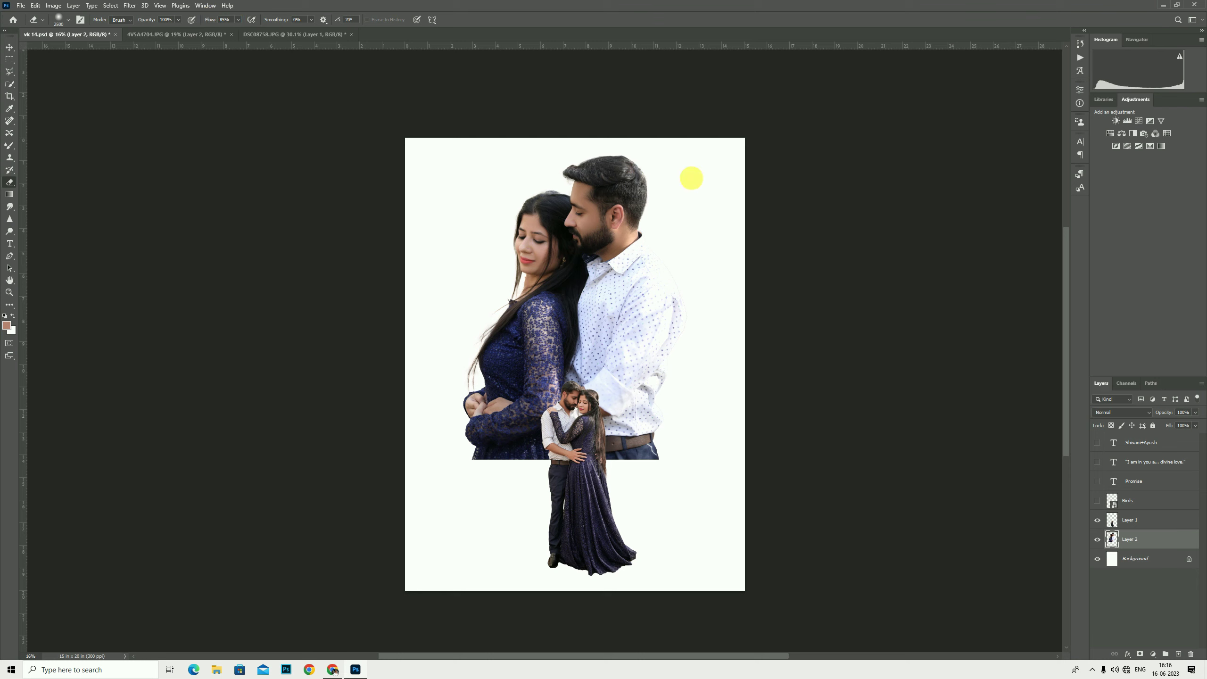
pyautogui.press(']')
pyautogui.press(']')
pyautogui.press(']')
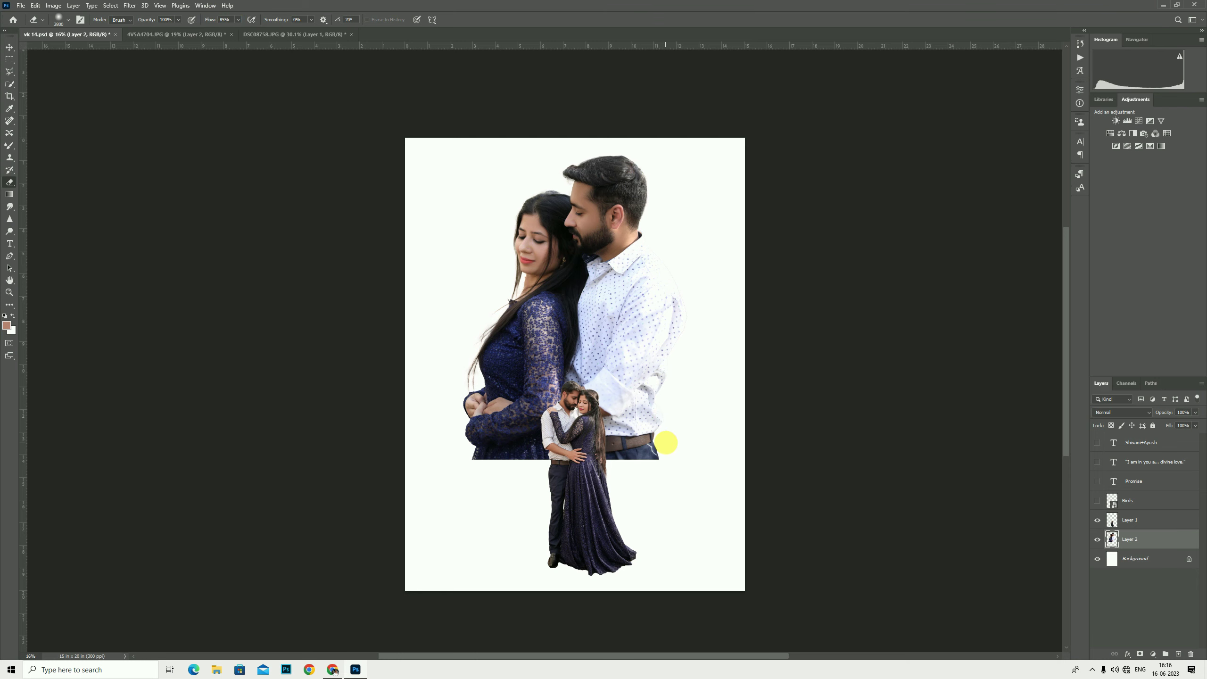
pyautogui.press(']')
pyautogui.press(']')
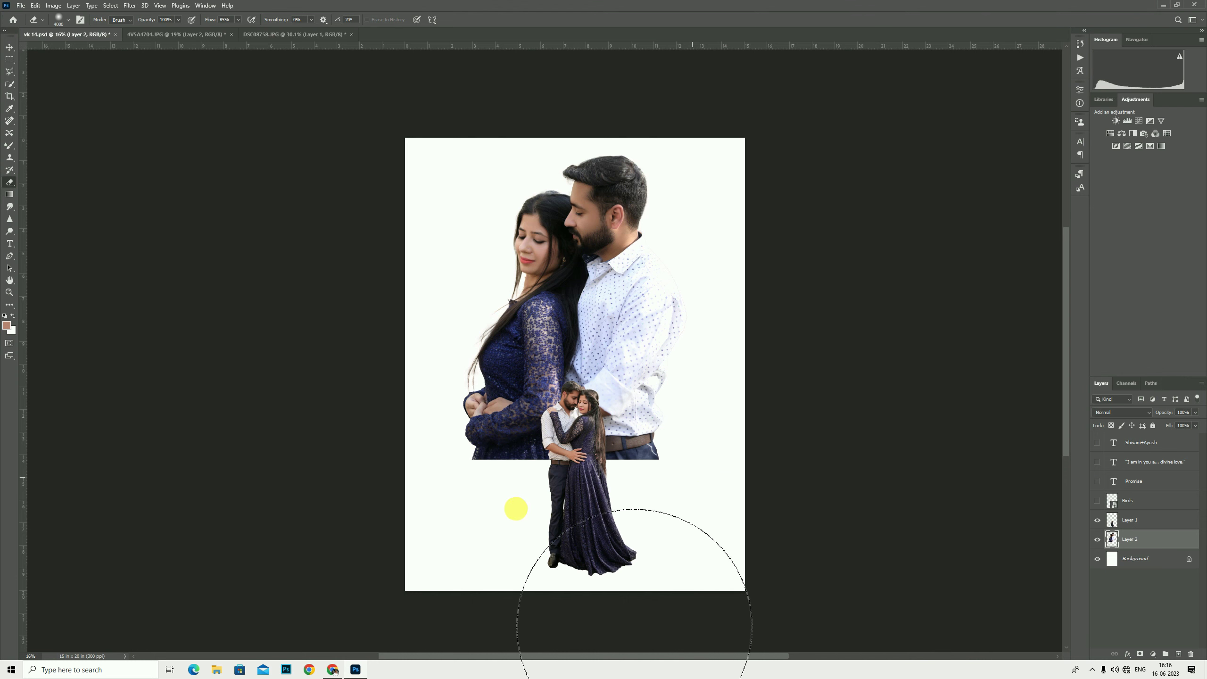
pyautogui.moveTo(516, 509)
pyautogui.mouseDown()
pyautogui.moveTo(396, 480)
pyautogui.moveTo(609, 526)
pyautogui.mouseUp()
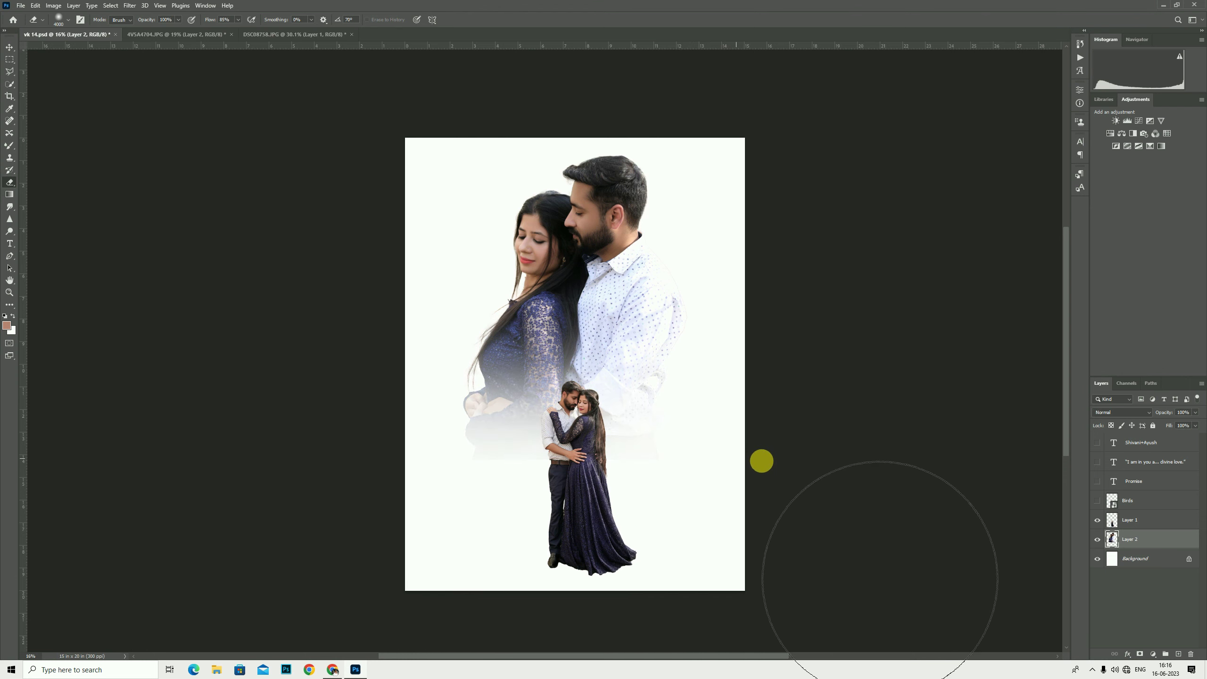
# Step: Enlarge Layer 2 to about 109% and fit the poster on screen
pyautogui.click(10, 48)
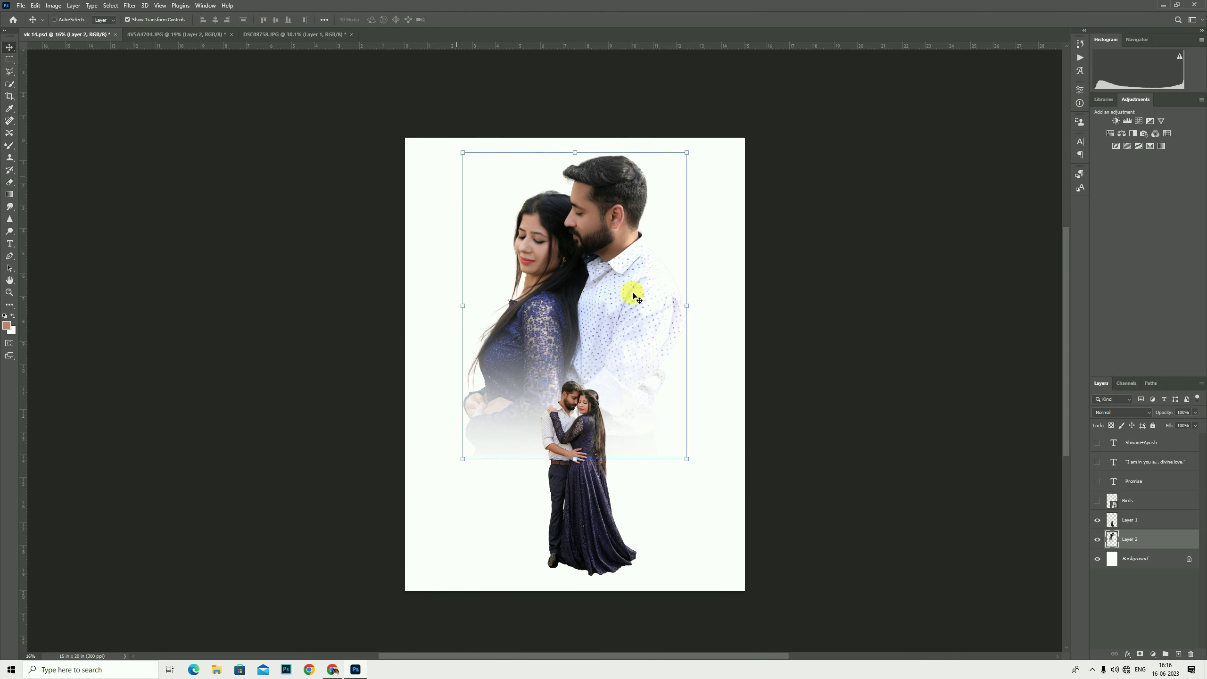
pyautogui.moveTo(691, 312); pyautogui.dragTo(711, 318)
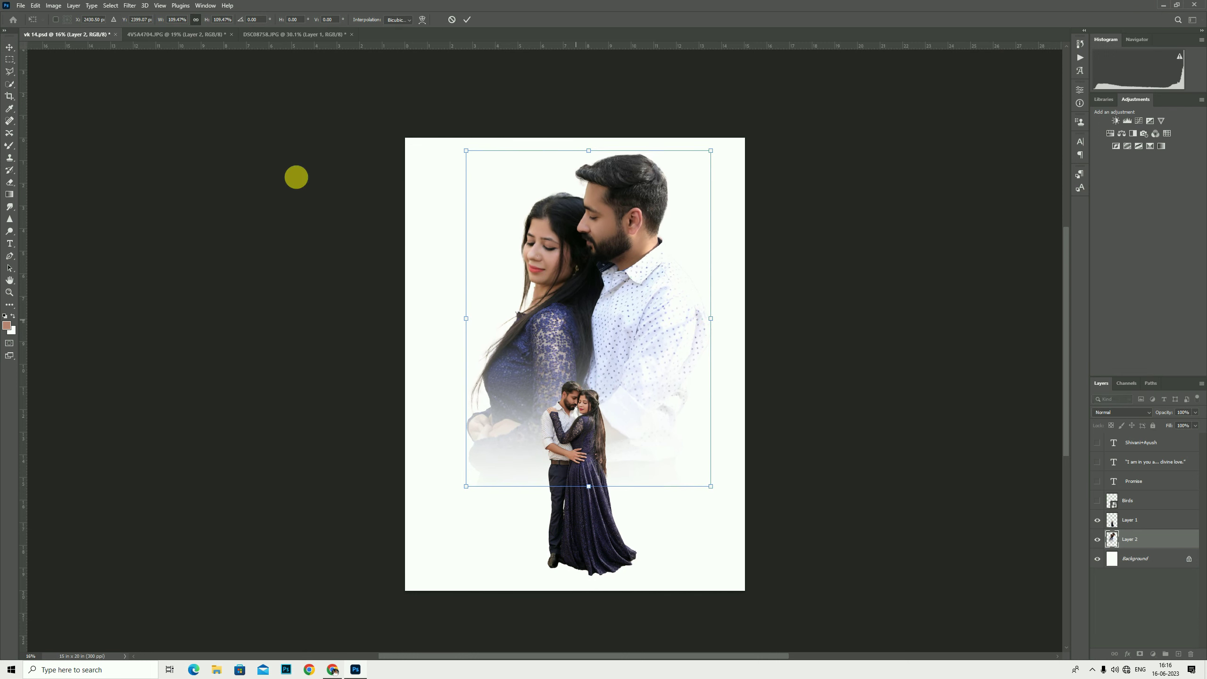
pyautogui.click(10, 292)
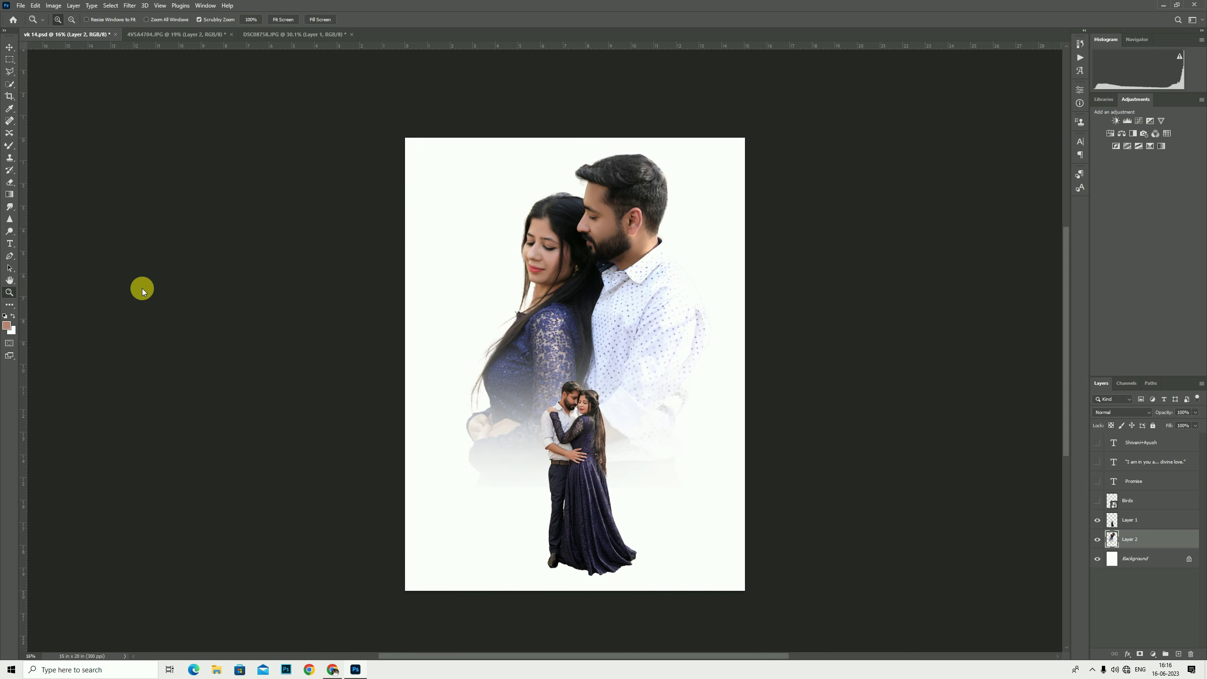
pyautogui.rightClick(546, 308)
pyautogui.click(546, 307)
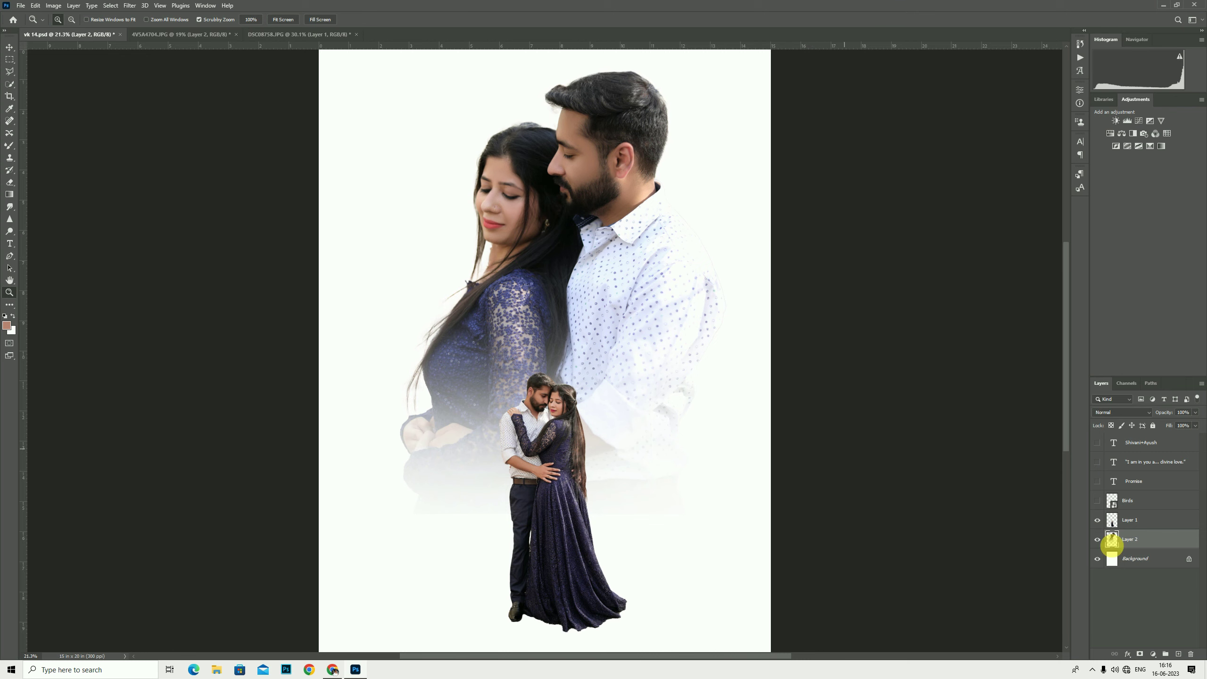
pyautogui.click(1160, 561)
pyautogui.click(20, 6)
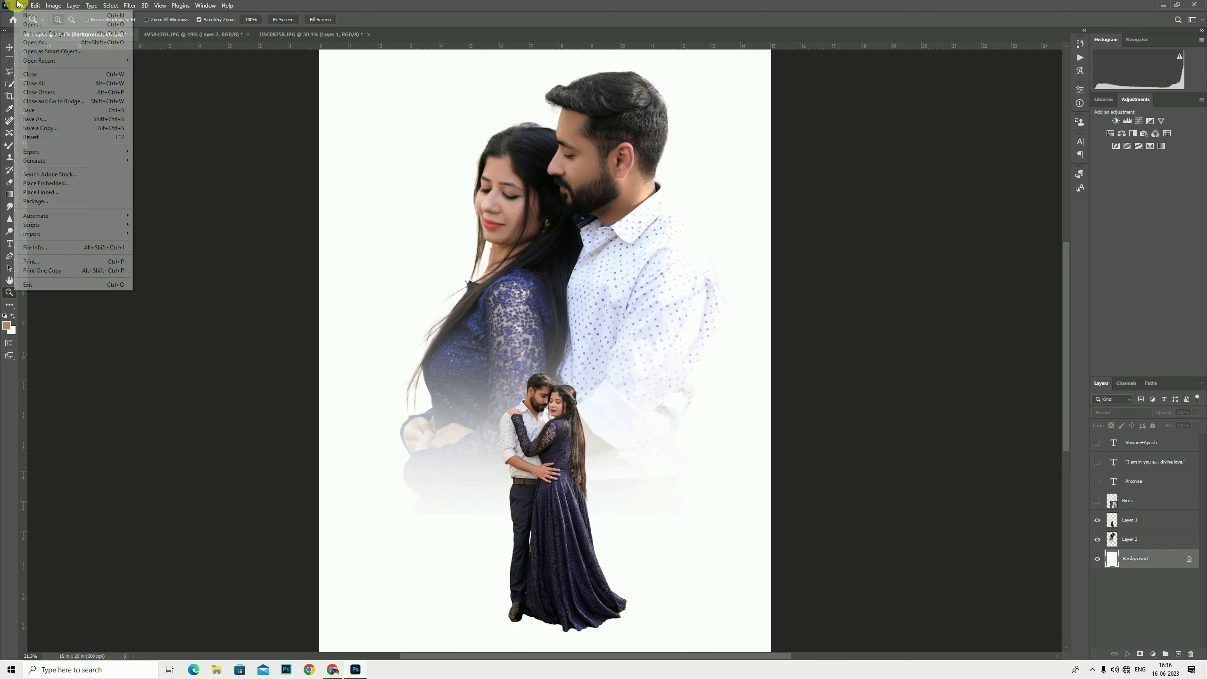
# Step: Place the Drive to Glen Etive photo embedded, scaled and positioned to fill the page
pyautogui.click(56, 179)
pyautogui.click(568, 136)
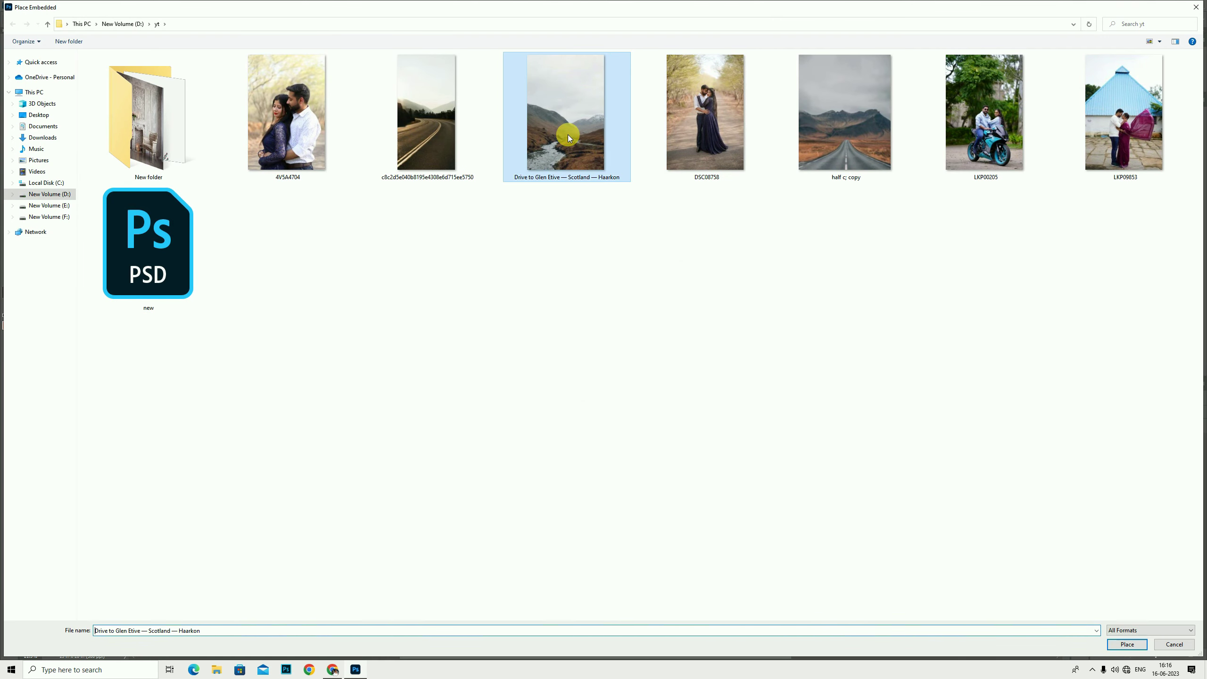
pyautogui.doubleClick(570, 134)
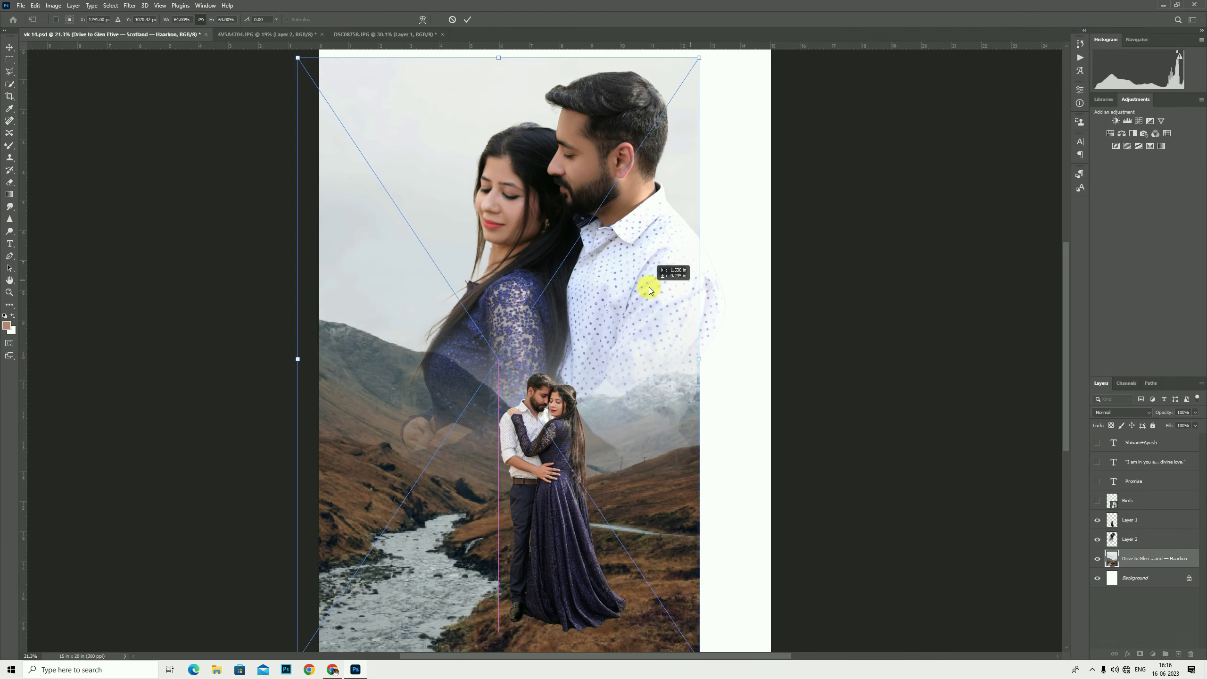
pyautogui.moveTo(699, 354); pyautogui.dragTo(800, 394)
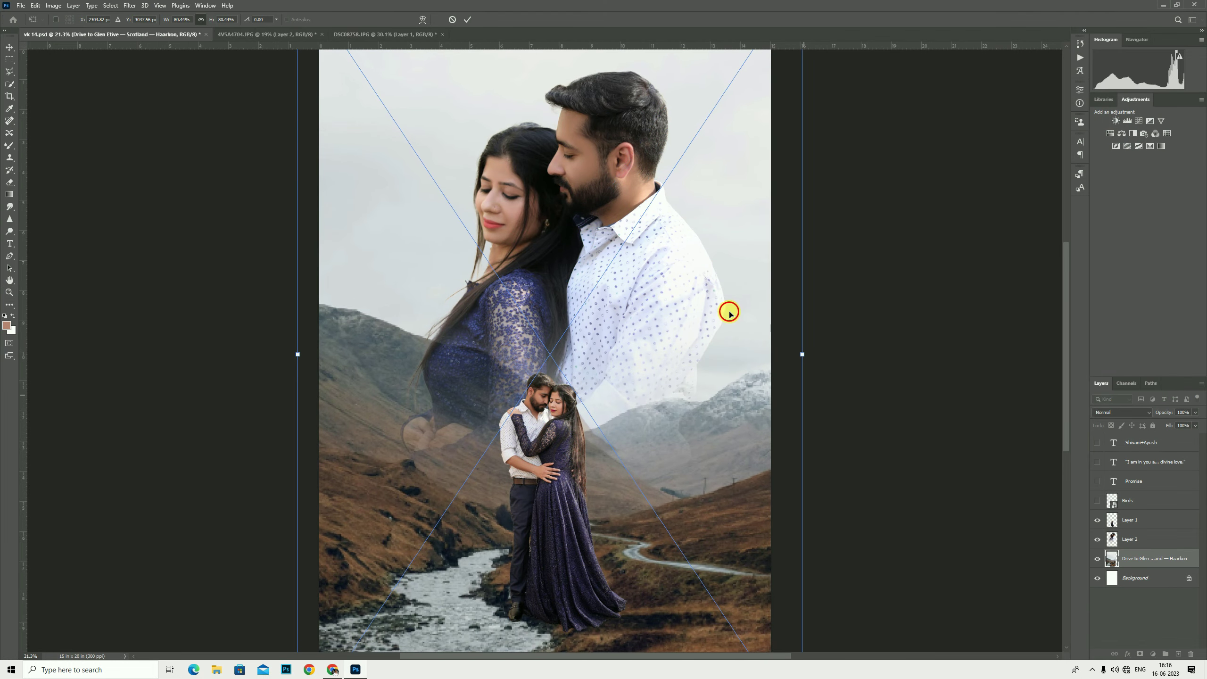
pyautogui.moveTo(728, 309); pyautogui.dragTo(734, 377)
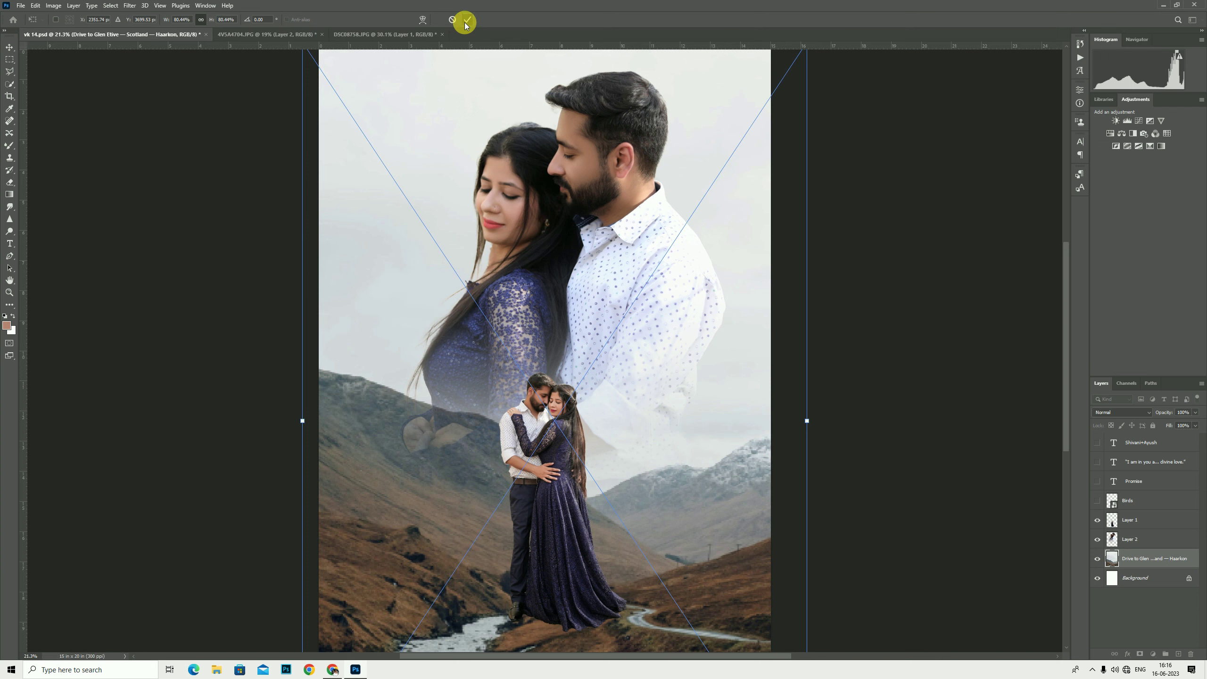
pyautogui.click(468, 19)
# Step: Apply a Box Blur with radius 28 to the mountain photo
pyautogui.click(130, 6)
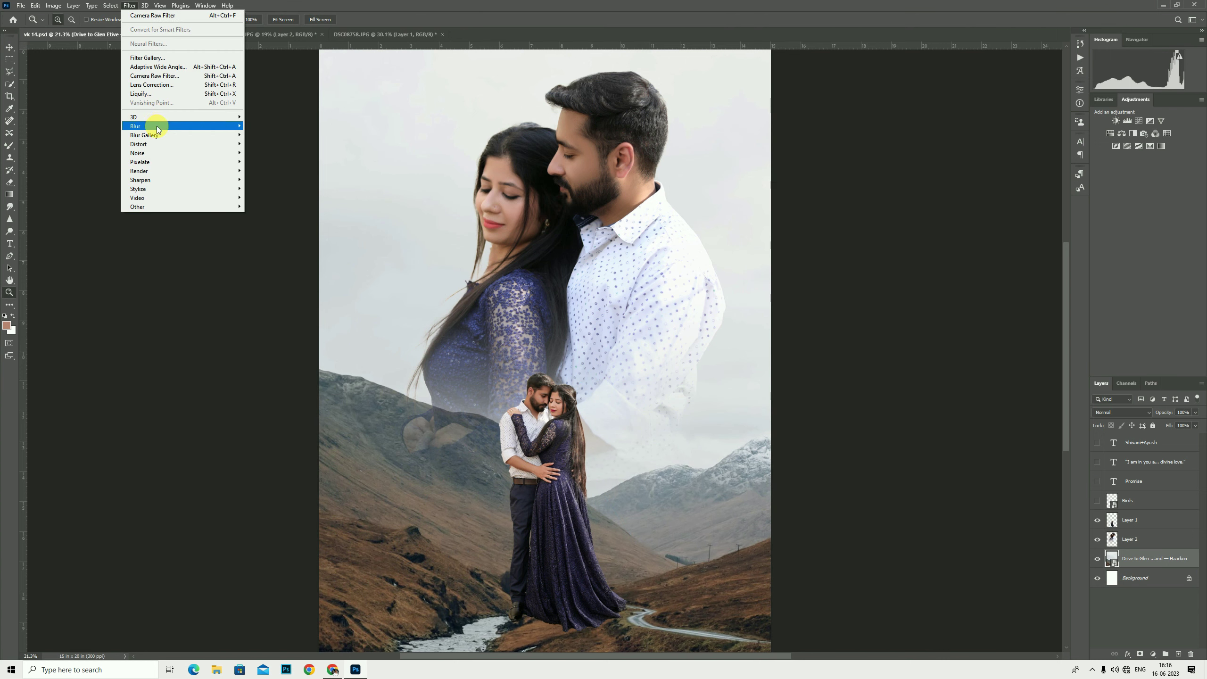
pyautogui.moveTo(179, 126)
pyautogui.click(259, 152)
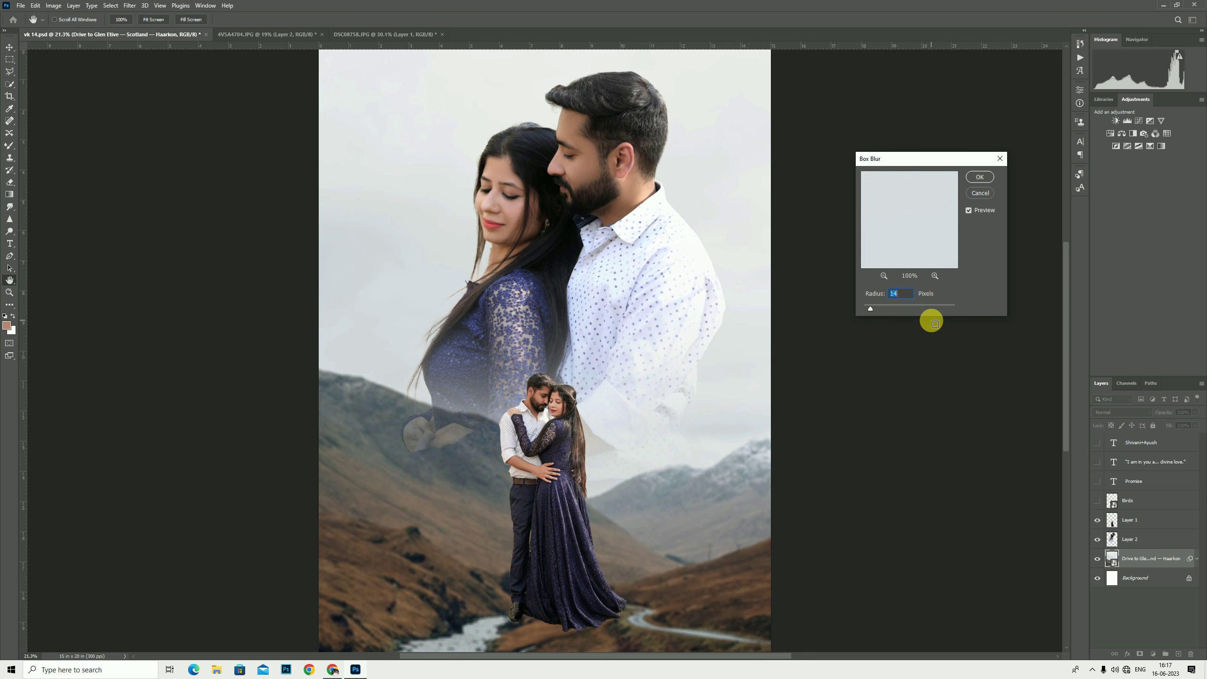
pyautogui.click(878, 308)
pyautogui.click(982, 178)
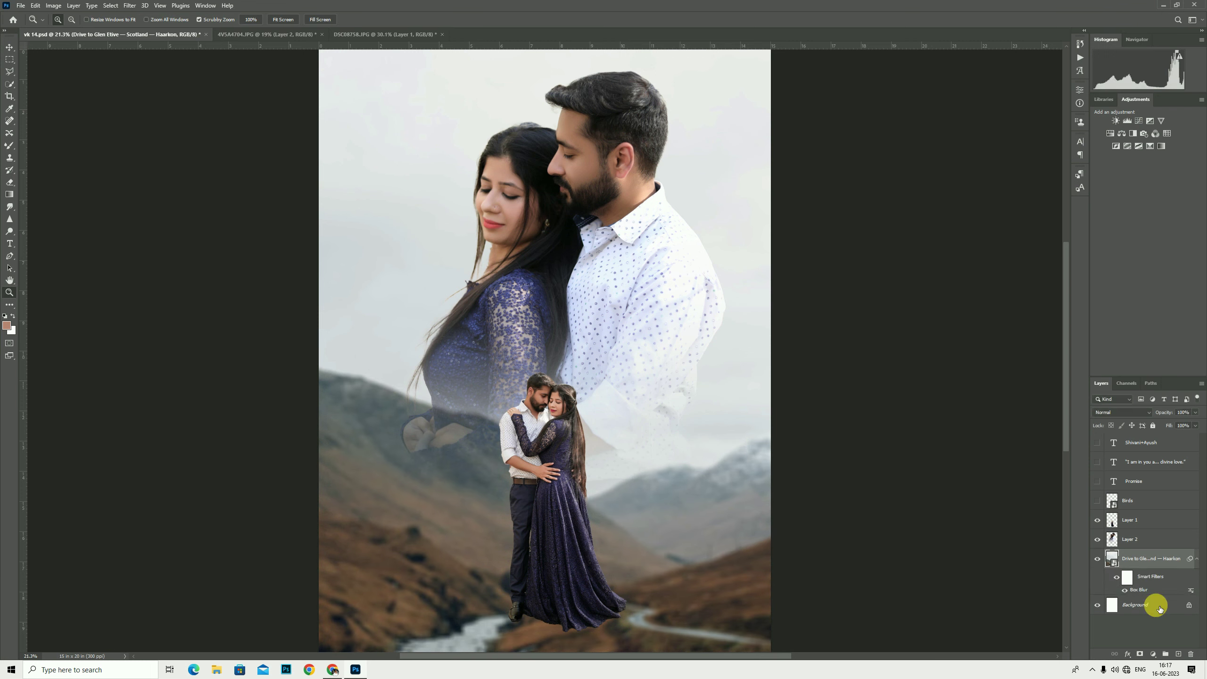
pyautogui.rightClick(618, 334)
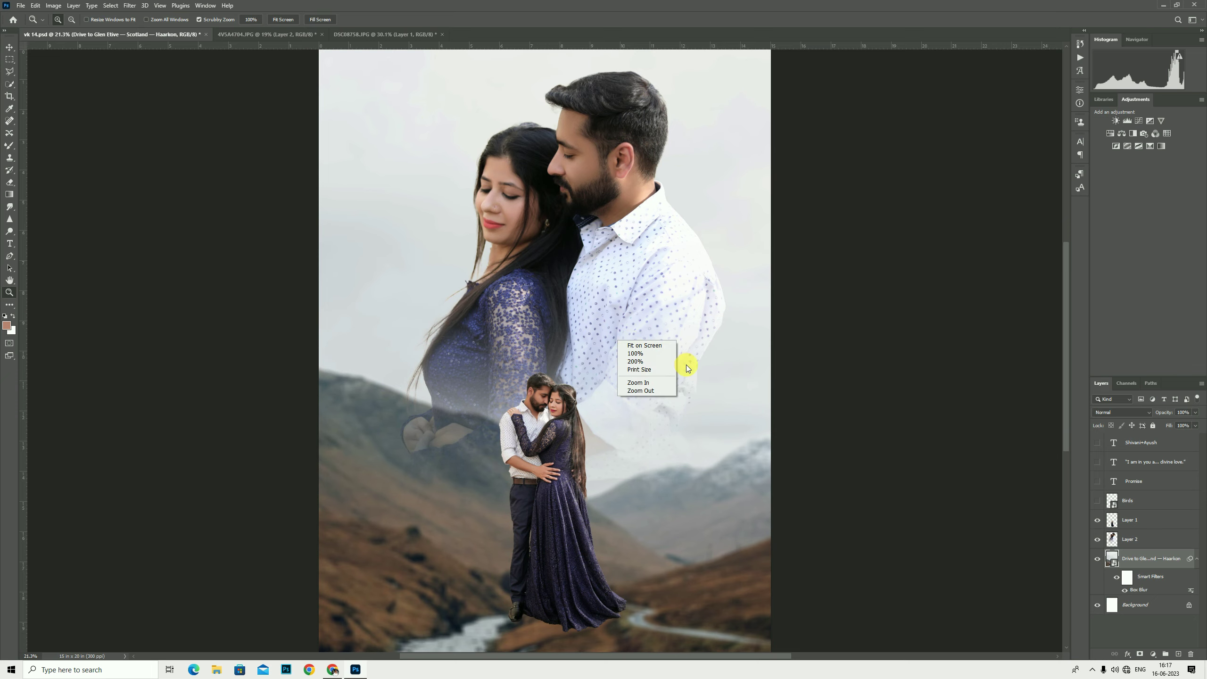
pyautogui.click(20, 5)
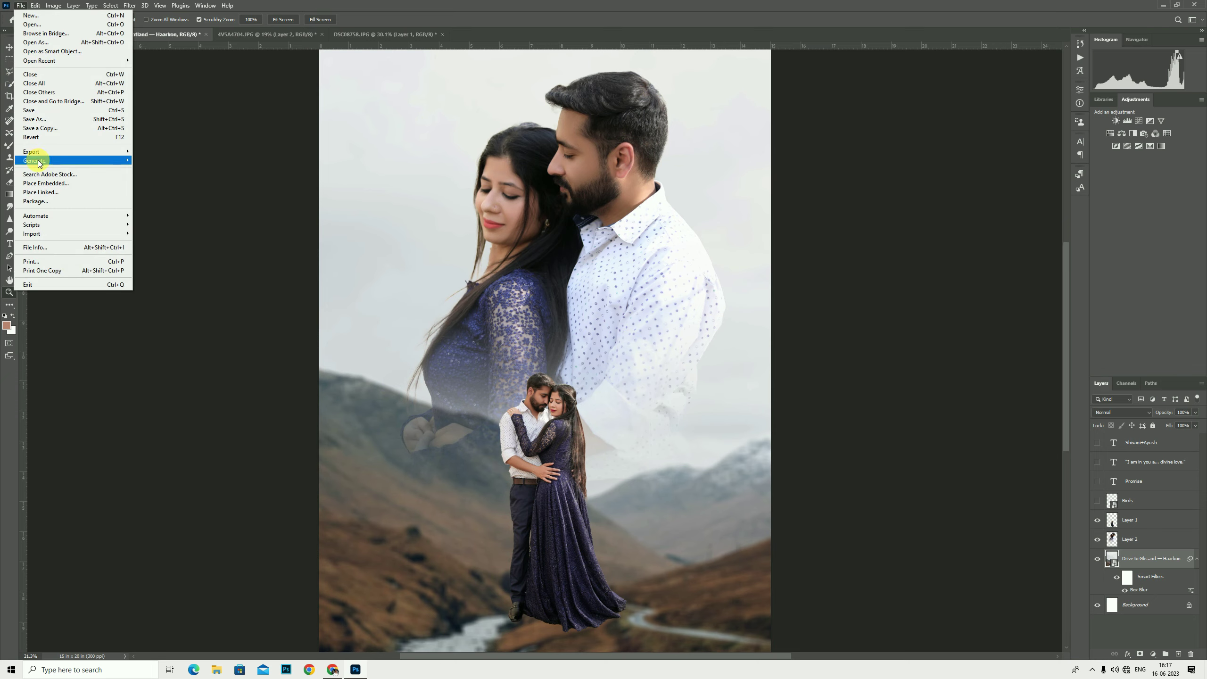
# Step: Place the road photo as an embedded image and stretch it across the page width
pyautogui.click(45, 183)
pyautogui.click(436, 153)
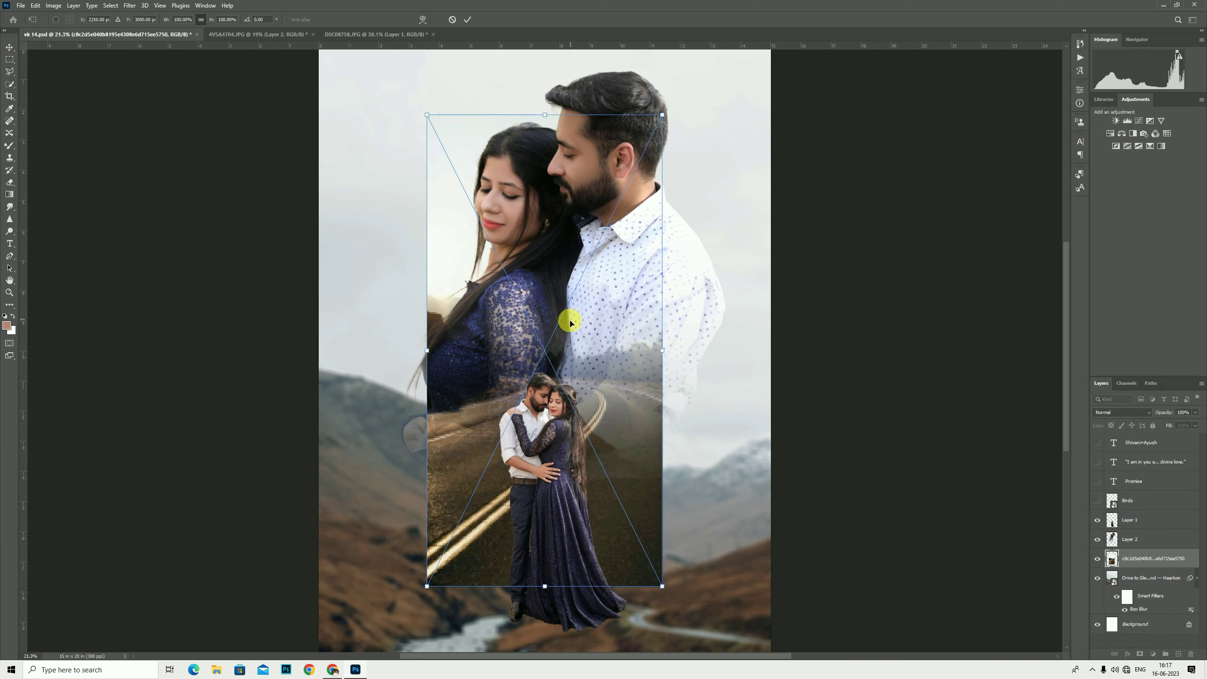
pyautogui.moveTo(571, 319); pyautogui.dragTo(451, 391)
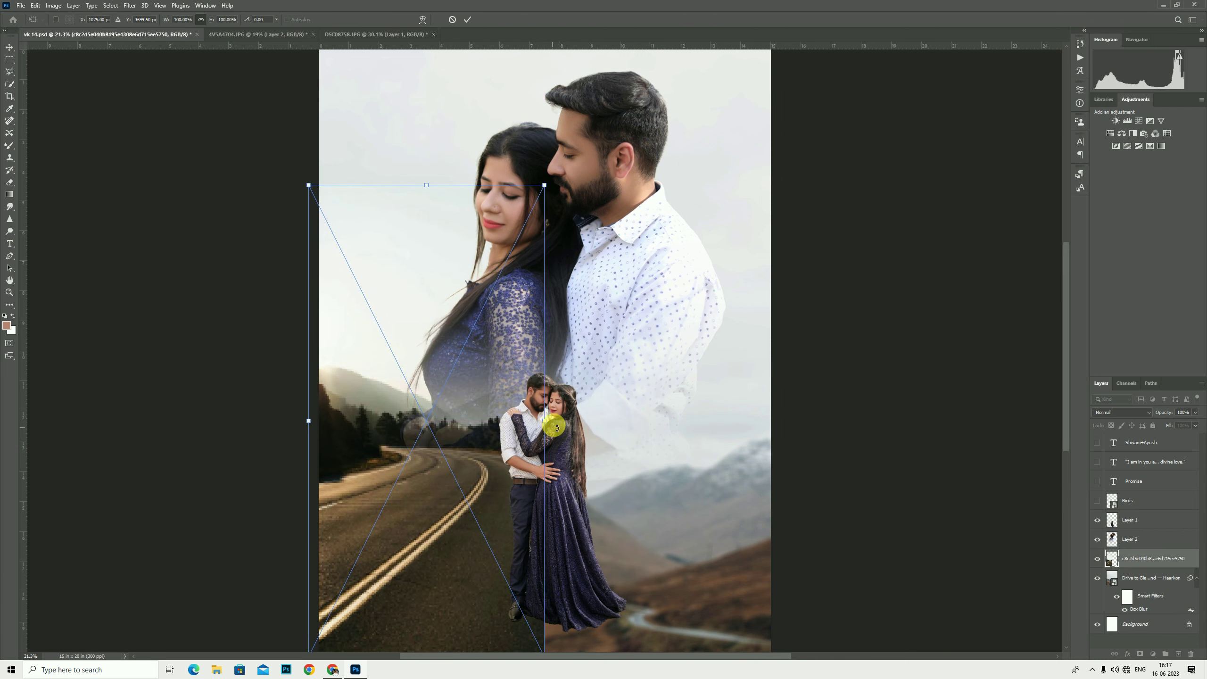
pyautogui.moveTo(545, 421); pyautogui.dragTo(770, 442)
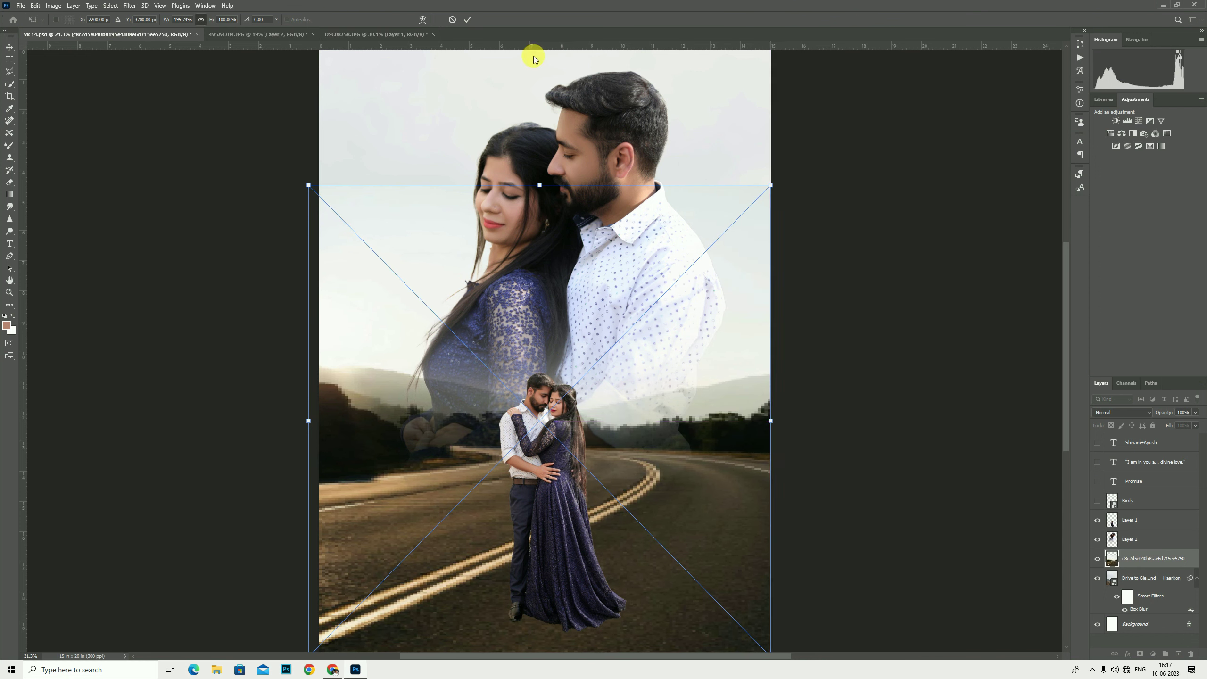
pyautogui.click(466, 21)
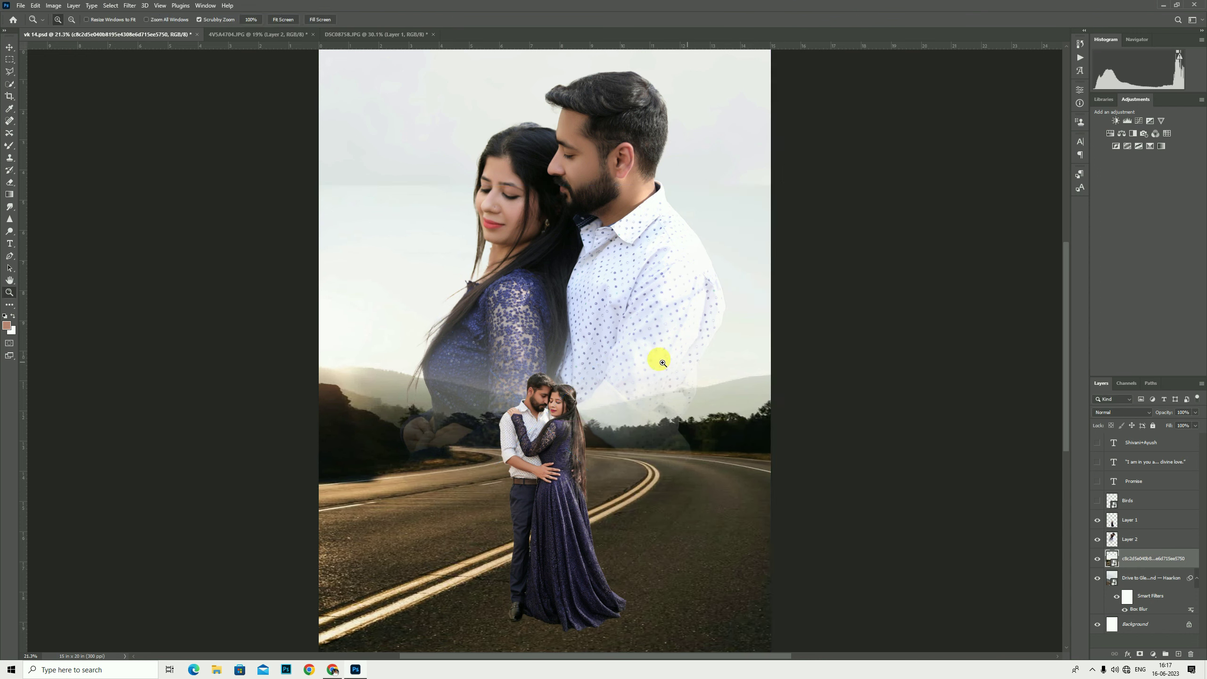
# Step: Apply a Box Blur with radius 14 to the road photo
pyautogui.click(129, 5)
pyautogui.moveTo(136, 125)
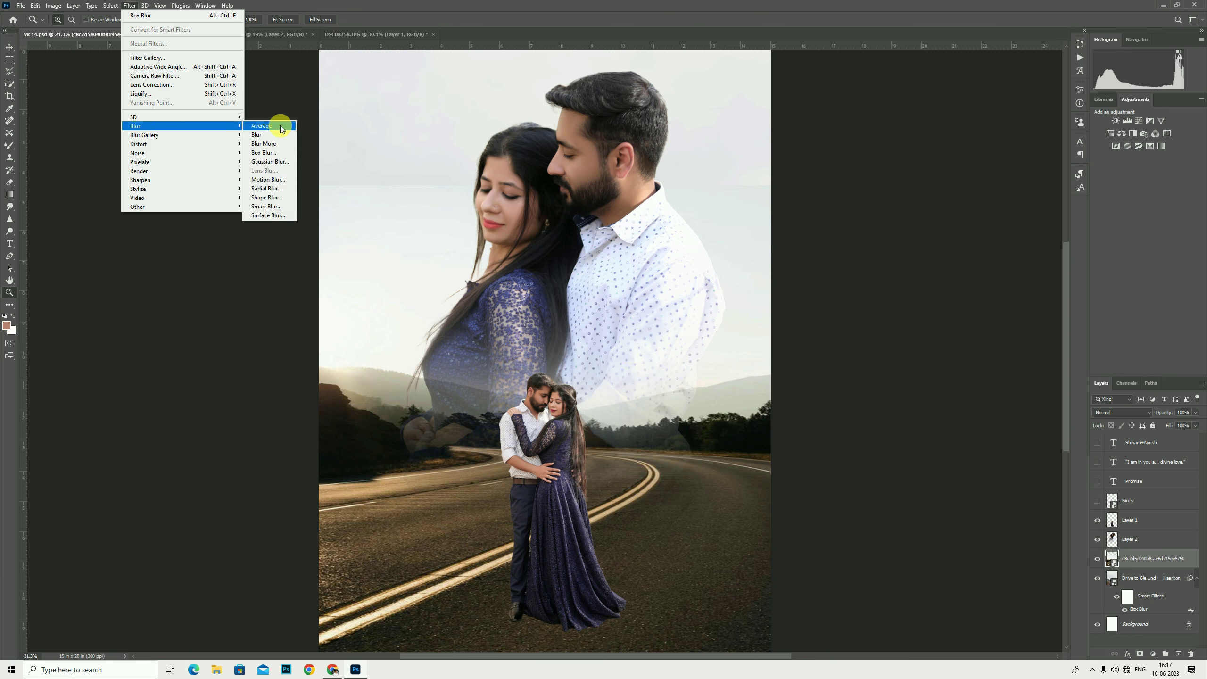
pyautogui.click(266, 153)
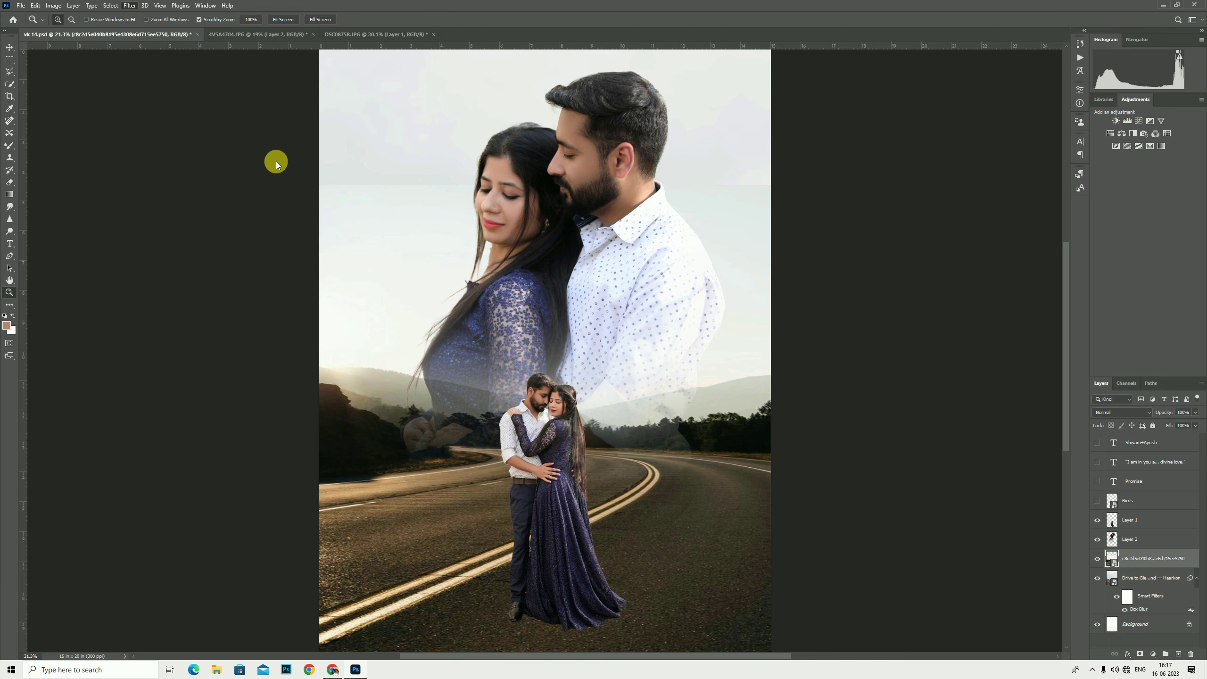
pyautogui.moveTo(878, 309); pyautogui.dragTo(873, 313)
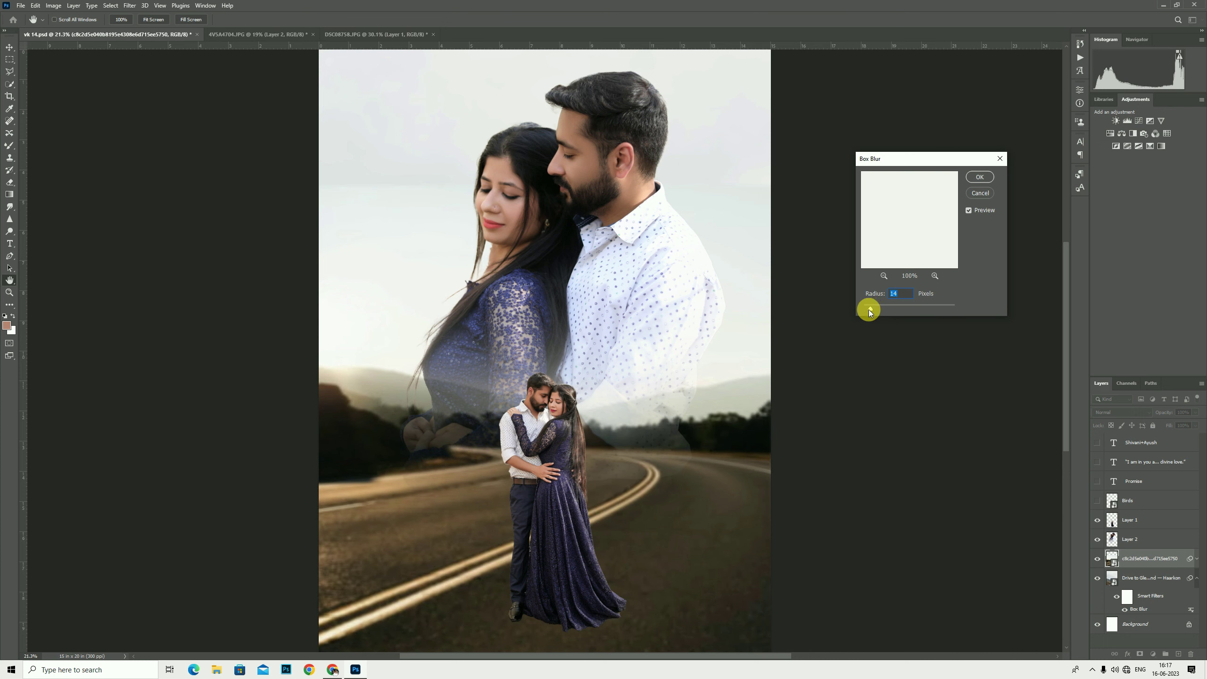
pyautogui.click(980, 177)
# Step: Fit the poster on screen and move the road photo lower on the page
pyautogui.press('z')
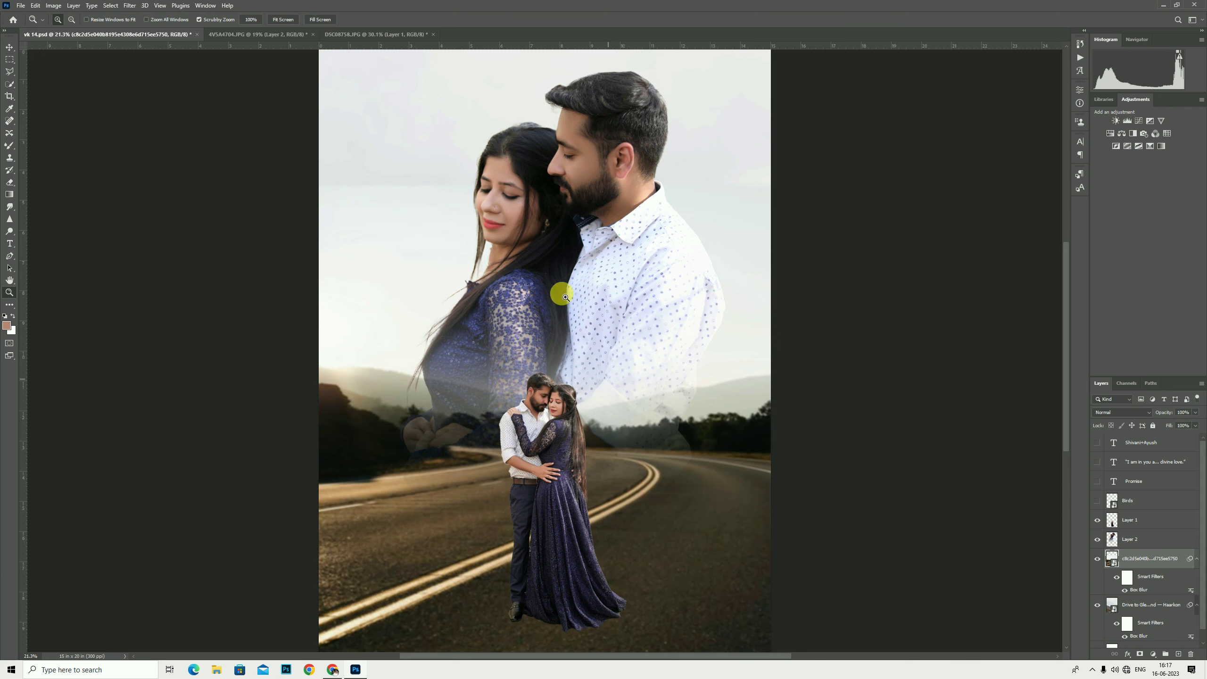
pyautogui.rightClick(604, 280)
pyautogui.click(609, 281)
pyautogui.click(9, 48)
pyautogui.moveTo(602, 328)
pyautogui.mouseDown()
pyautogui.moveTo(607, 367)
pyautogui.moveTo(610, 356)
pyautogui.mouseUp()
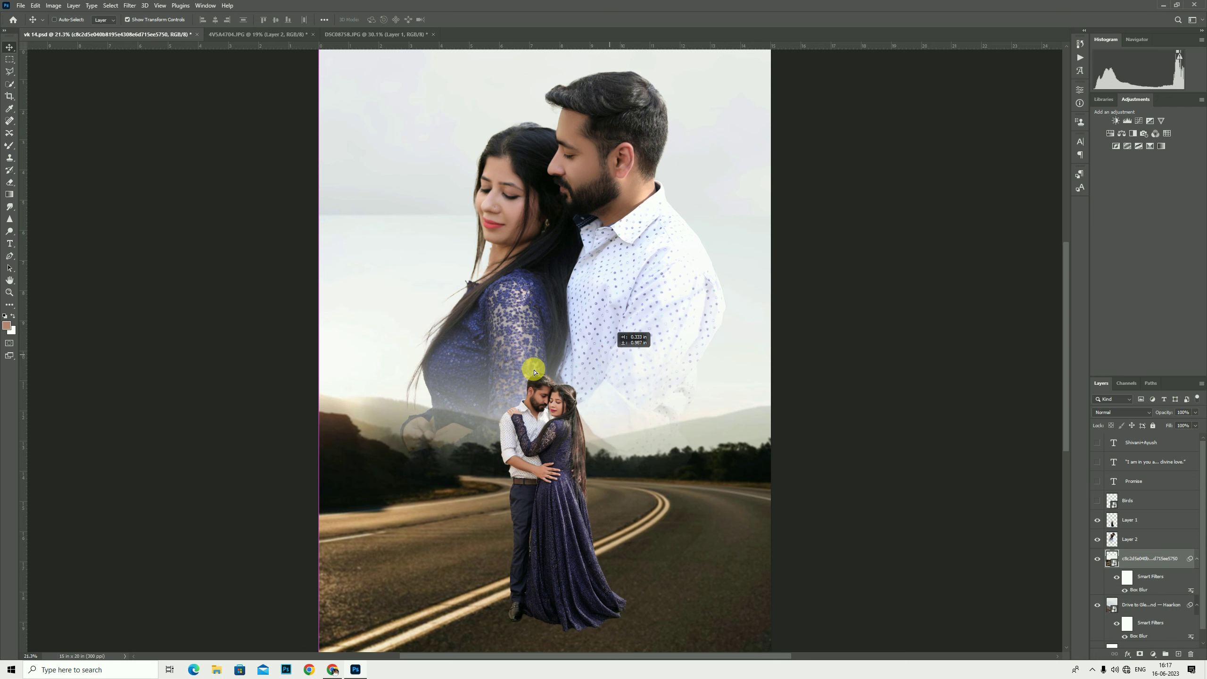
# Step: Rasterize the road photo and erase its top edge so the mountains show through
pyautogui.click(11, 182)
pyautogui.click(479, 223)
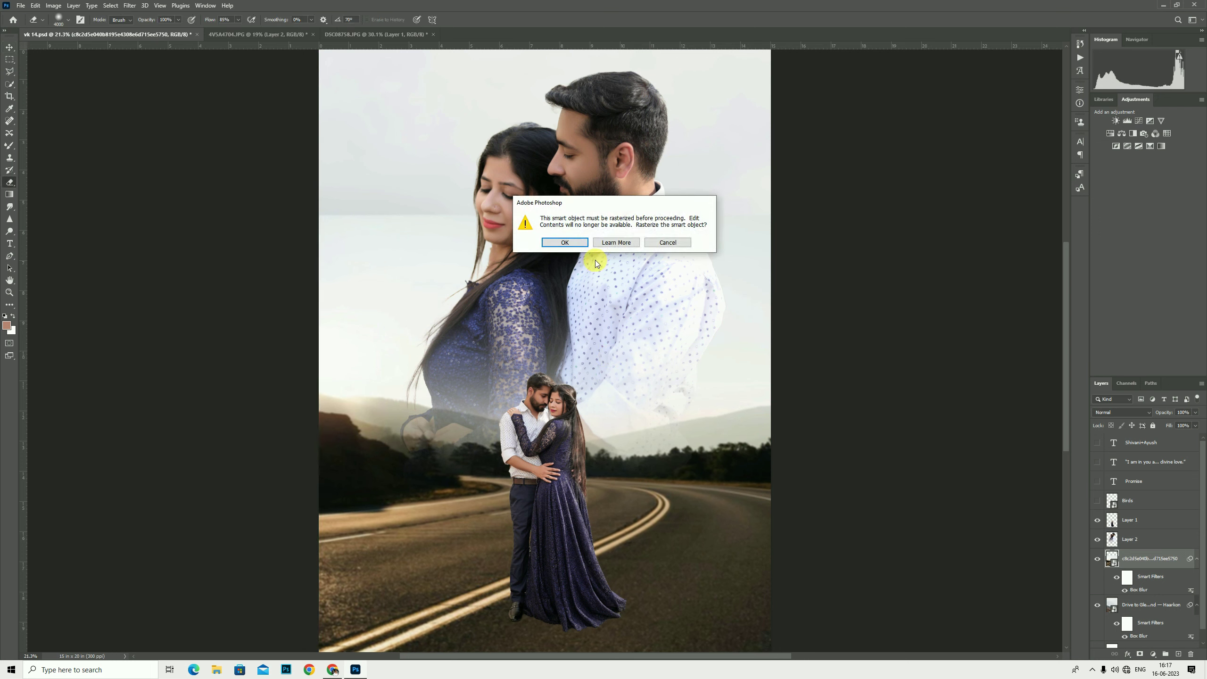
pyautogui.click(562, 241)
pyautogui.press('[')
pyautogui.press('[')
pyautogui.press('[')
pyautogui.click(297, 205)
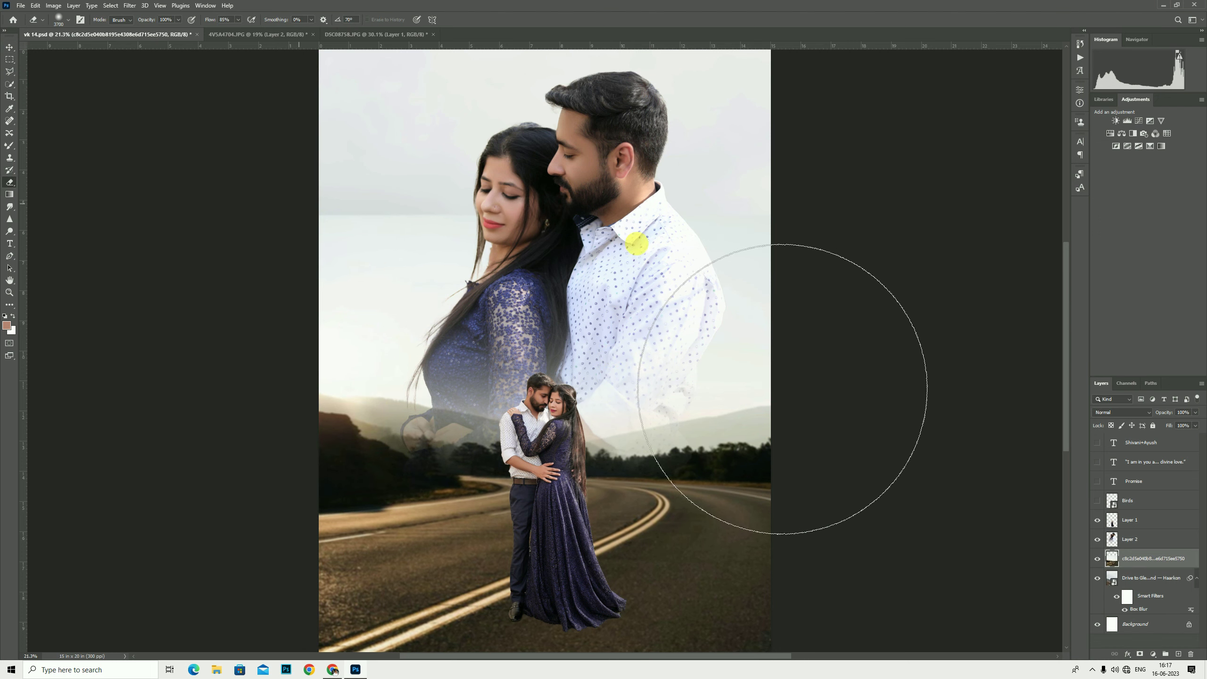
pyautogui.press('v')
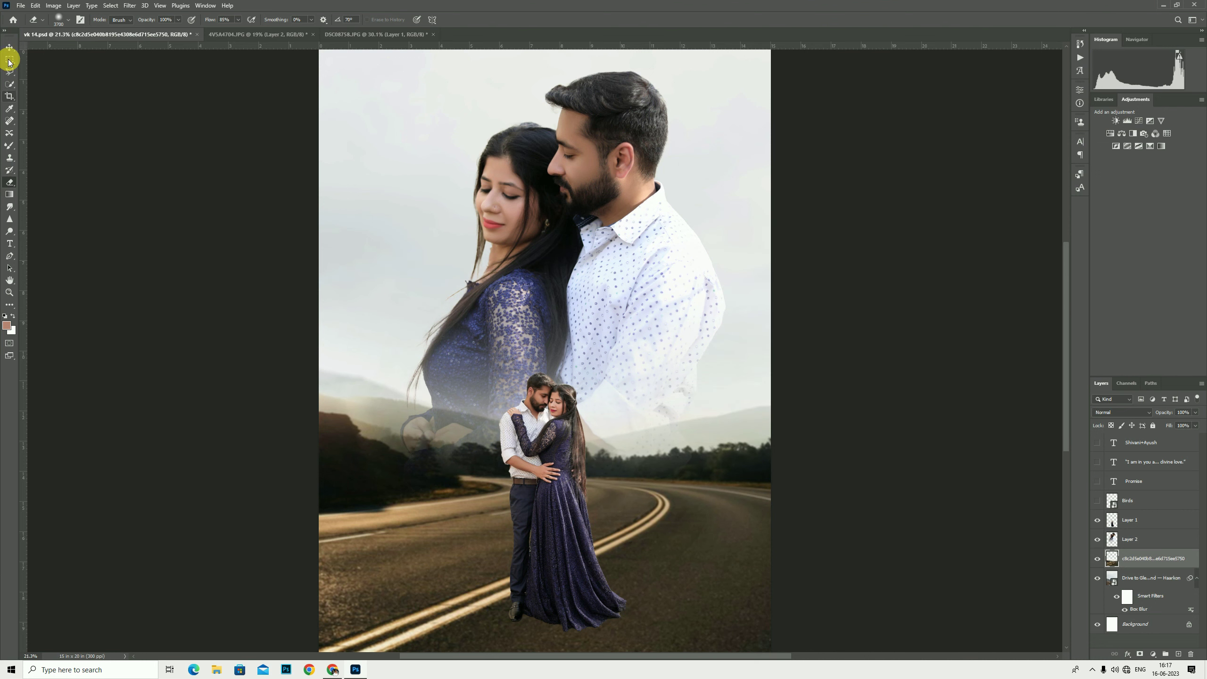
pyautogui.moveTo(652, 471); pyautogui.dragTo(646, 480)
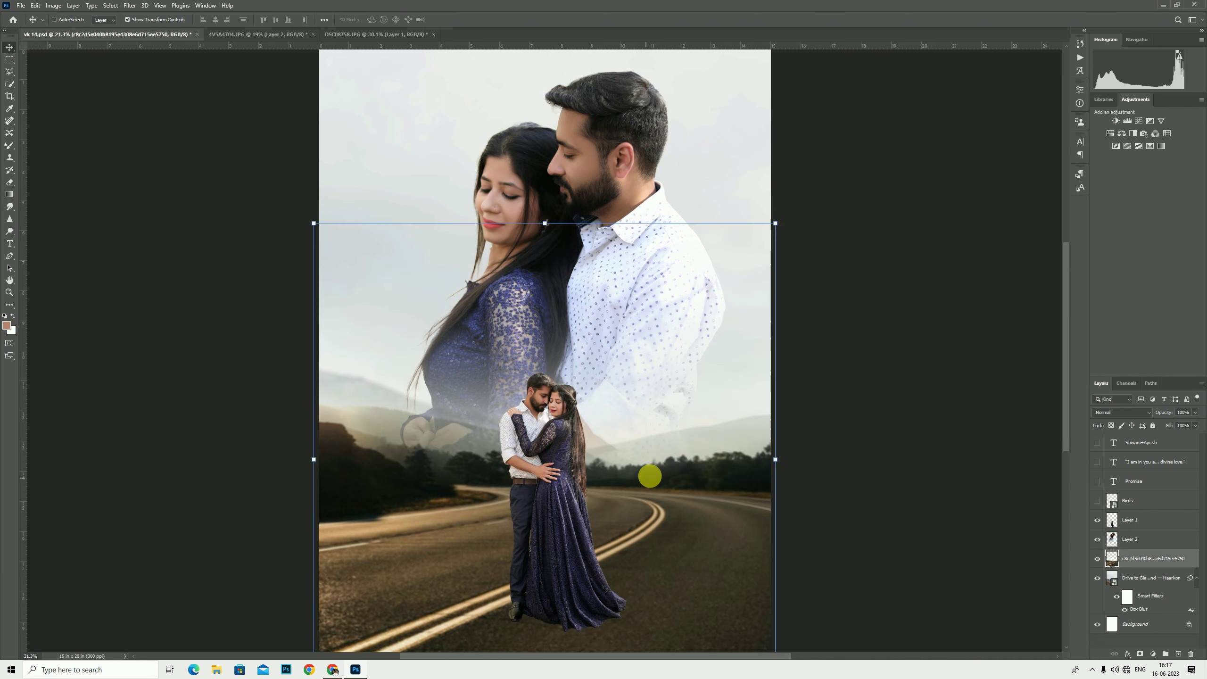
pyautogui.click(9, 292)
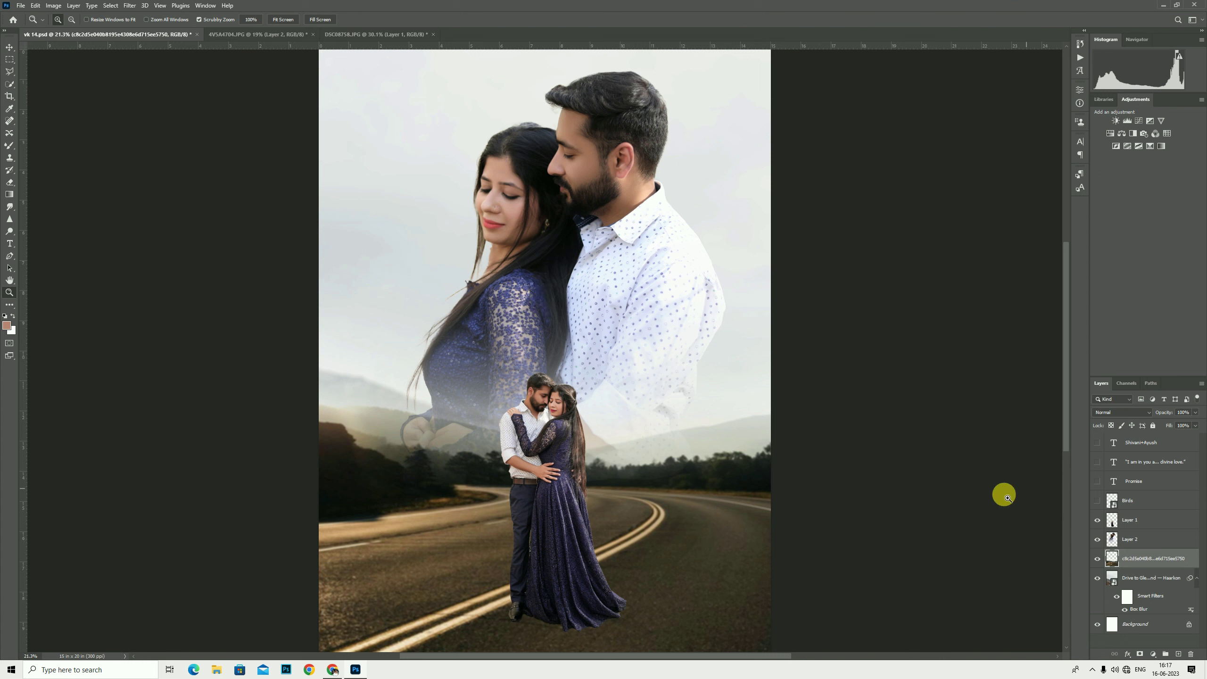
# Step: Set the large portrait layer to Luminosity blend mode with fill lowered to 72%
pyautogui.click(1143, 539)
pyautogui.click(1129, 412)
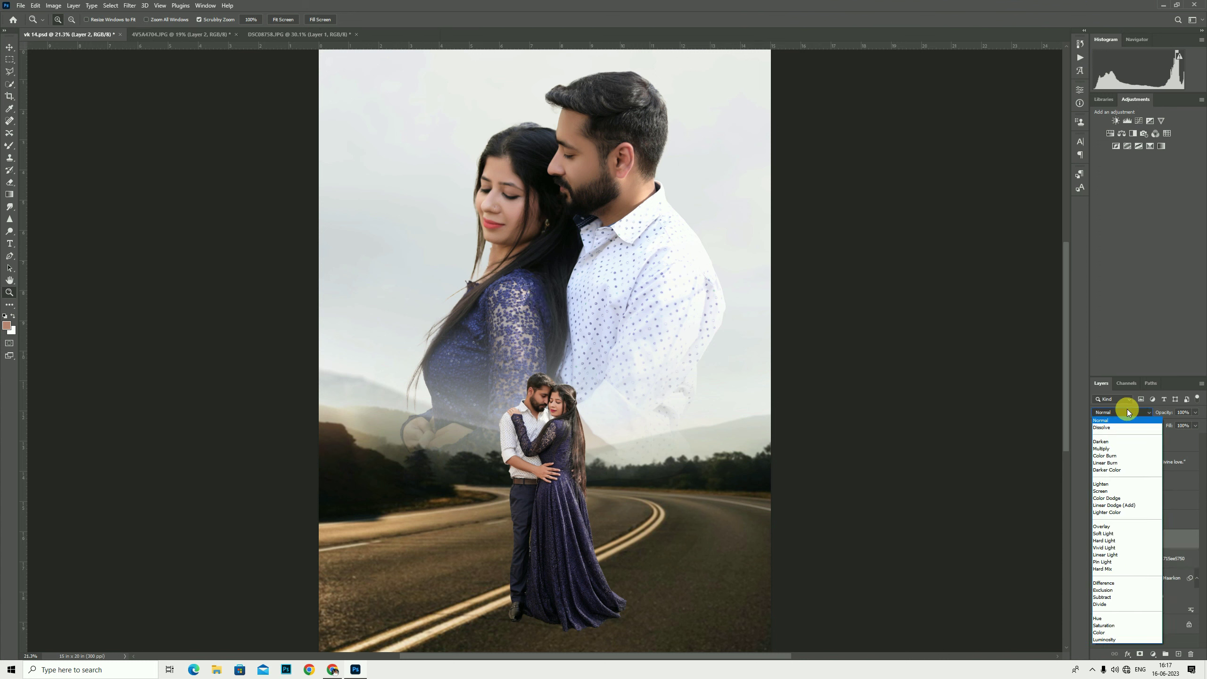
pyautogui.click(1114, 640)
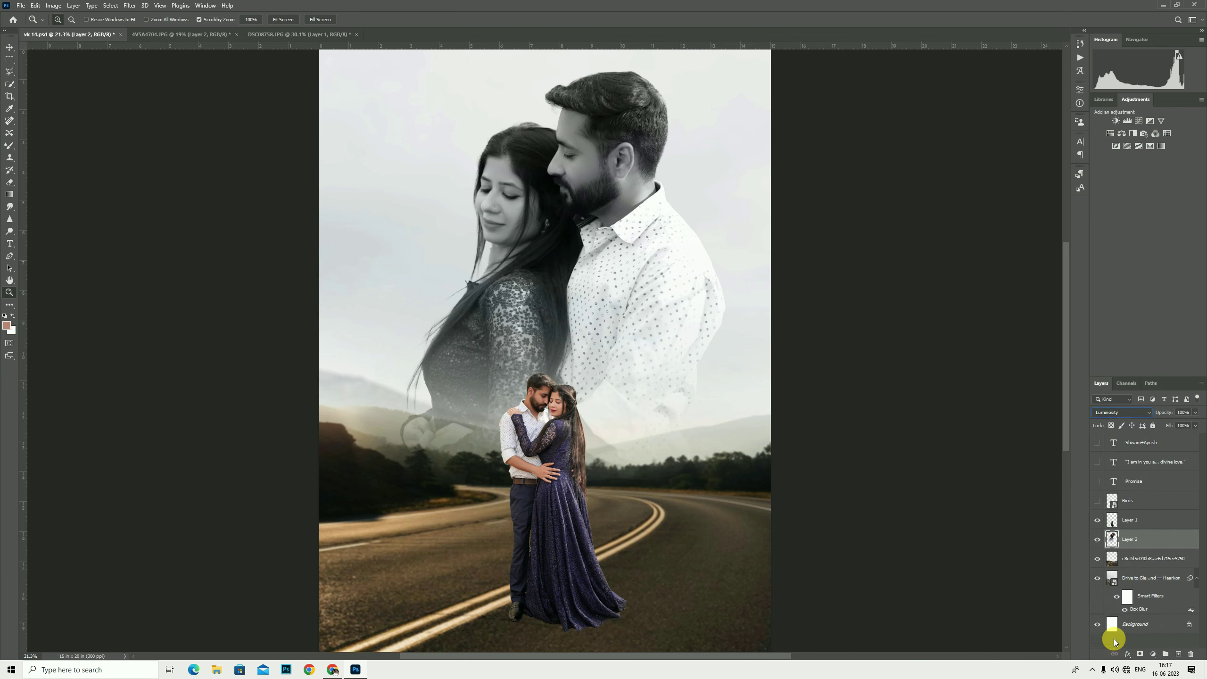
pyautogui.moveTo(1165, 426); pyautogui.dragTo(1148, 425)
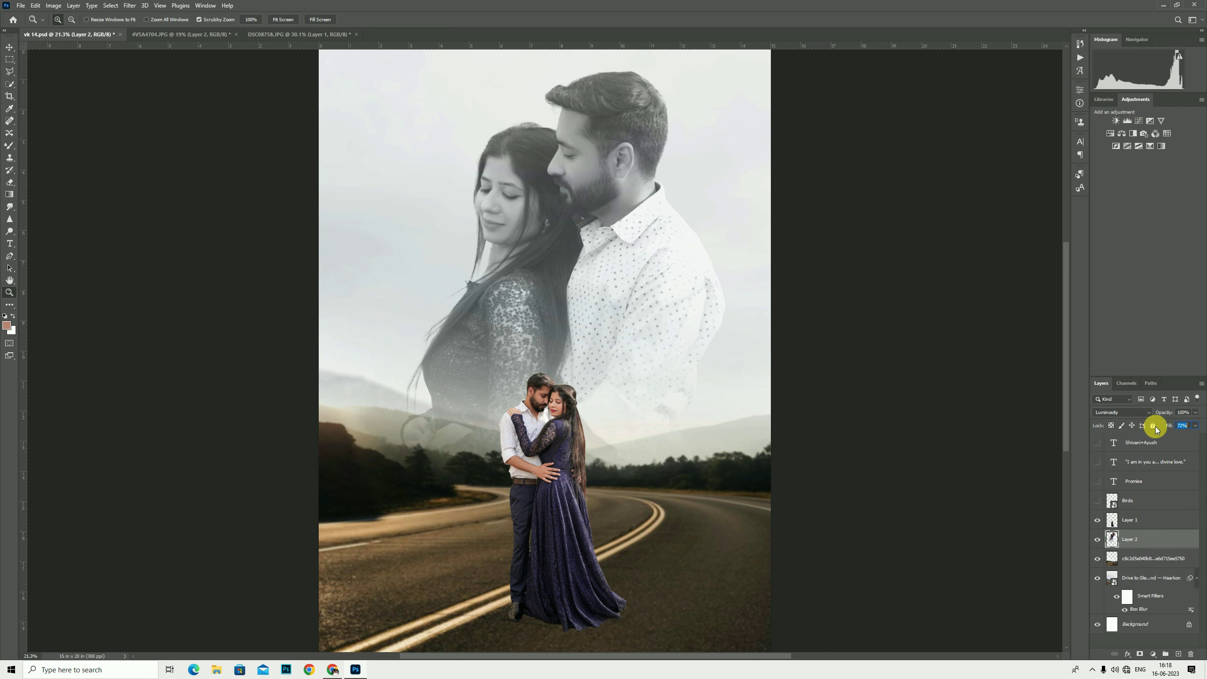
pyautogui.rightClick(547, 352)
pyautogui.click(516, 366)
# Step: Erase the ghosted hands below the faded portrait
pyautogui.click(10, 47)
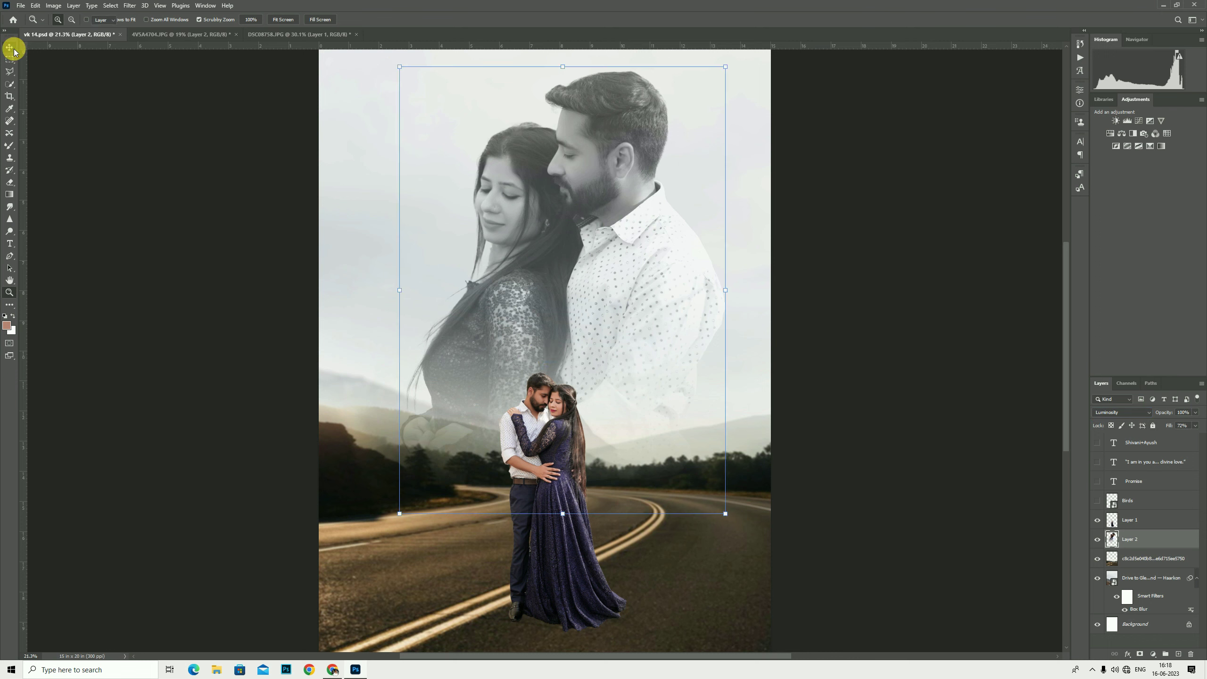
pyautogui.click(9, 182)
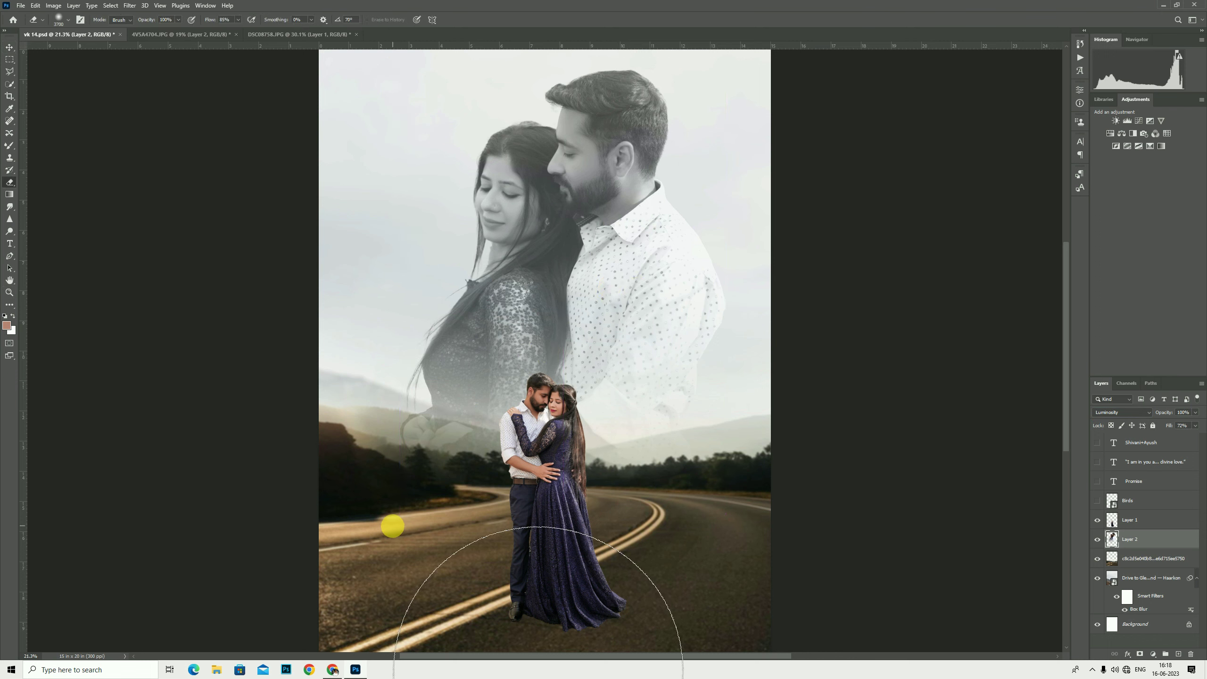
pyautogui.moveTo(354, 509); pyautogui.dragTo(418, 577)
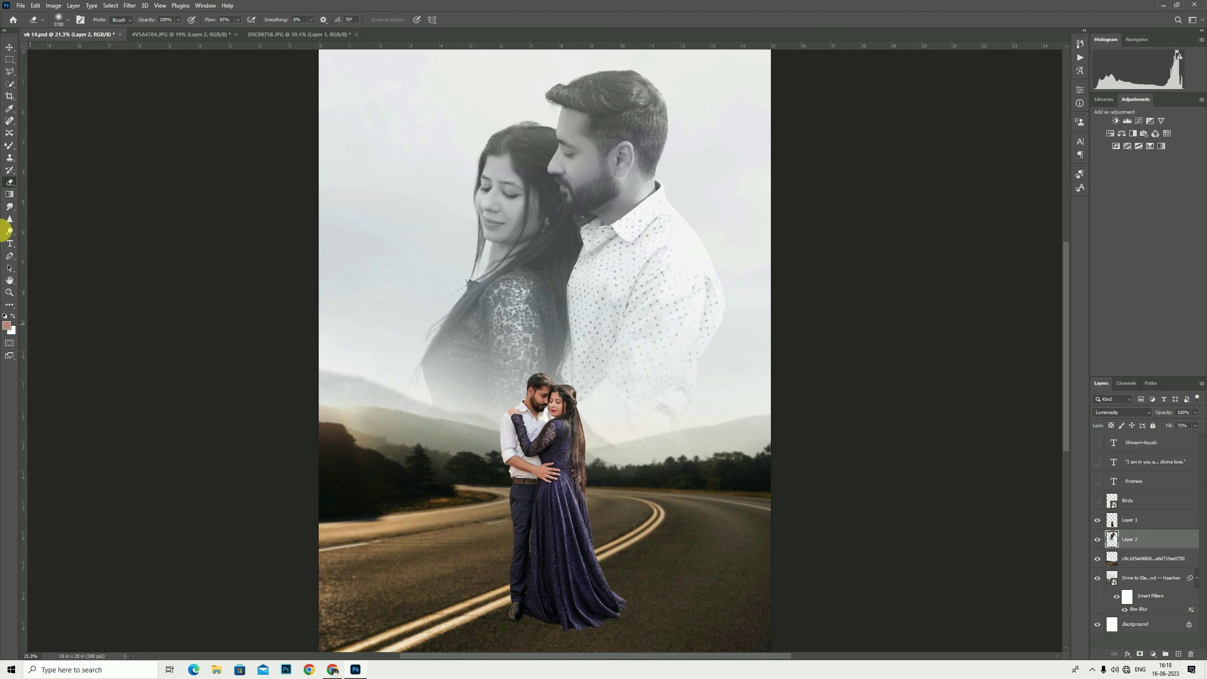
pyautogui.click(9, 292)
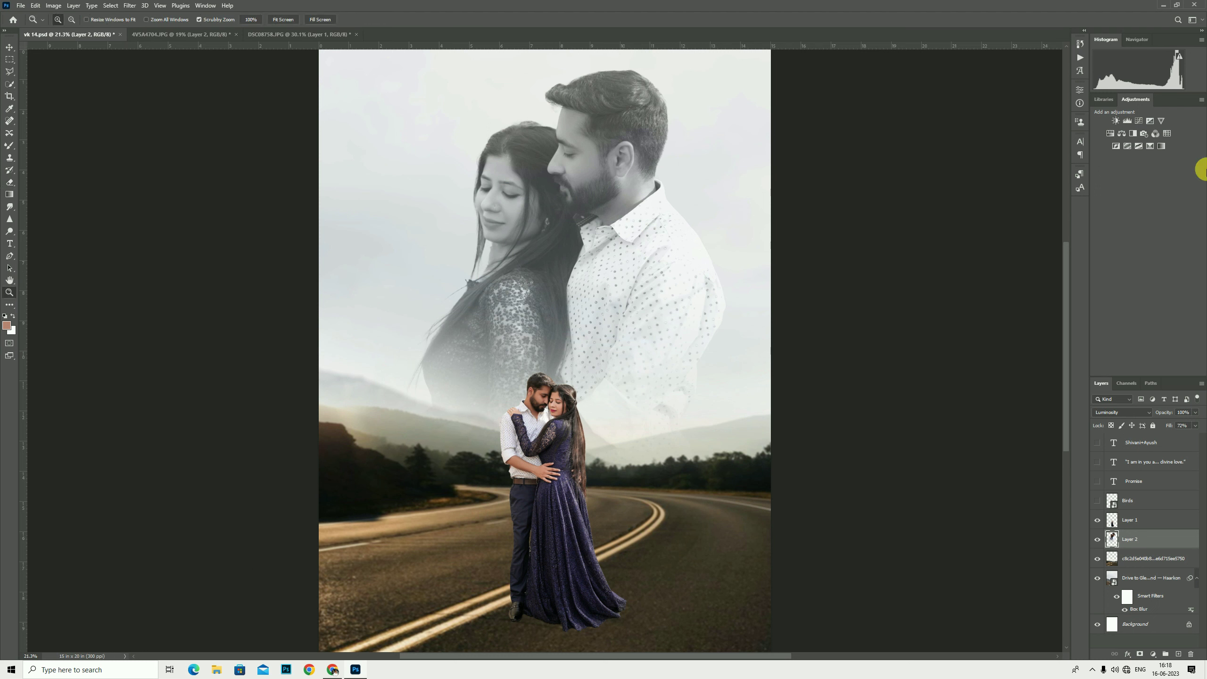
pyautogui.click(1134, 519)
# Step: Enlarge the couple standing on the road and duplicate their layer
pyautogui.click(10, 49)
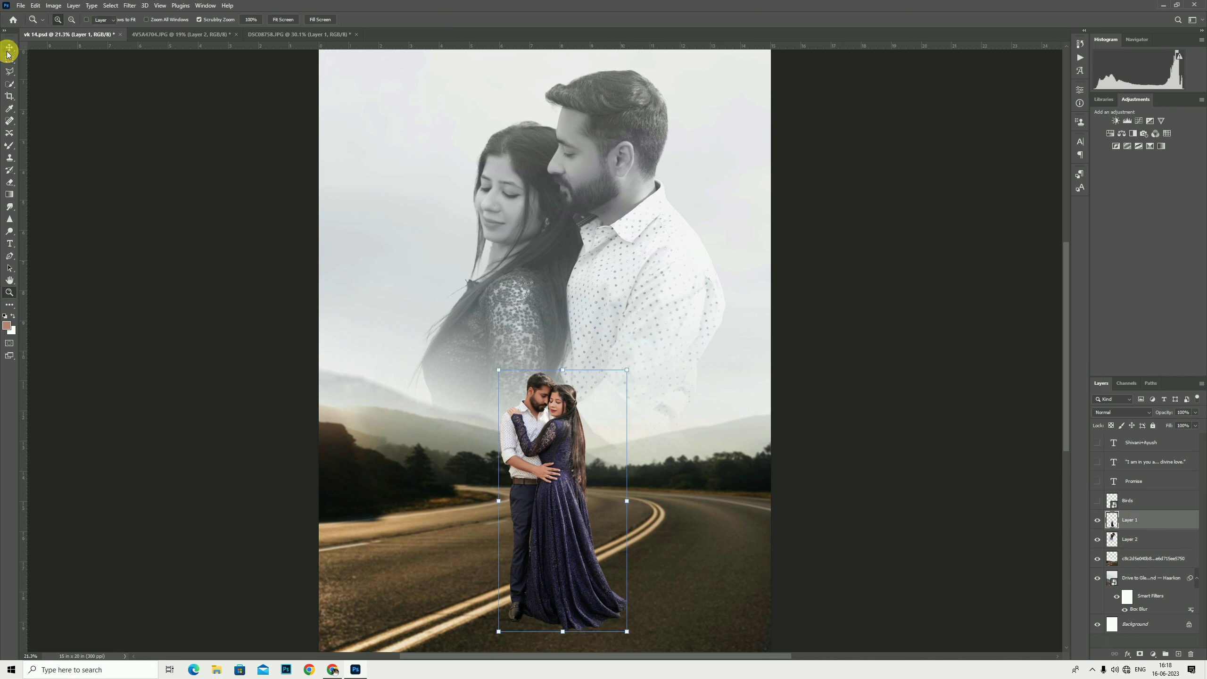
pyautogui.moveTo(627, 500)
pyautogui.mouseDown()
pyautogui.moveTo(646, 504)
pyautogui.moveTo(601, 478)
pyautogui.mouseUp()
pyautogui.click(475, 21)
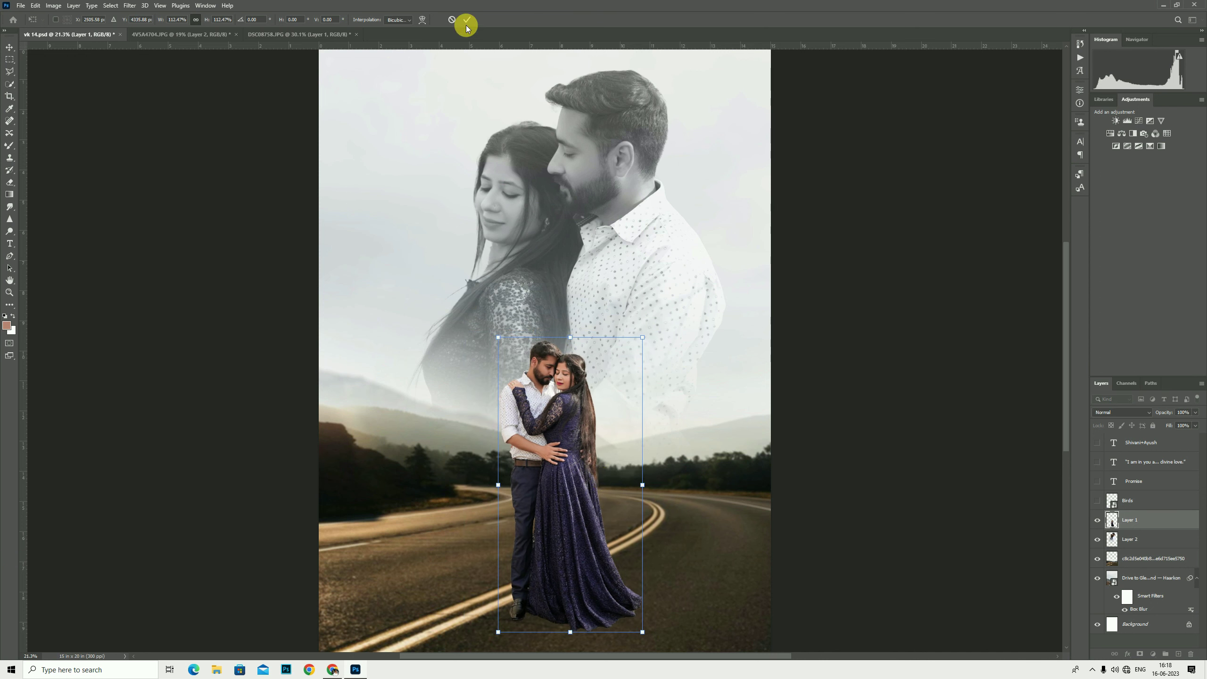
pyautogui.keyDown('alt'); pyautogui.click(793, 515); pyautogui.keyUp('alt')
# Step: Darken the original couple layer to a black silhouette with Hue/Saturation Lightness -100, keeping the colour copy visible
pyautogui.click(1141, 539)
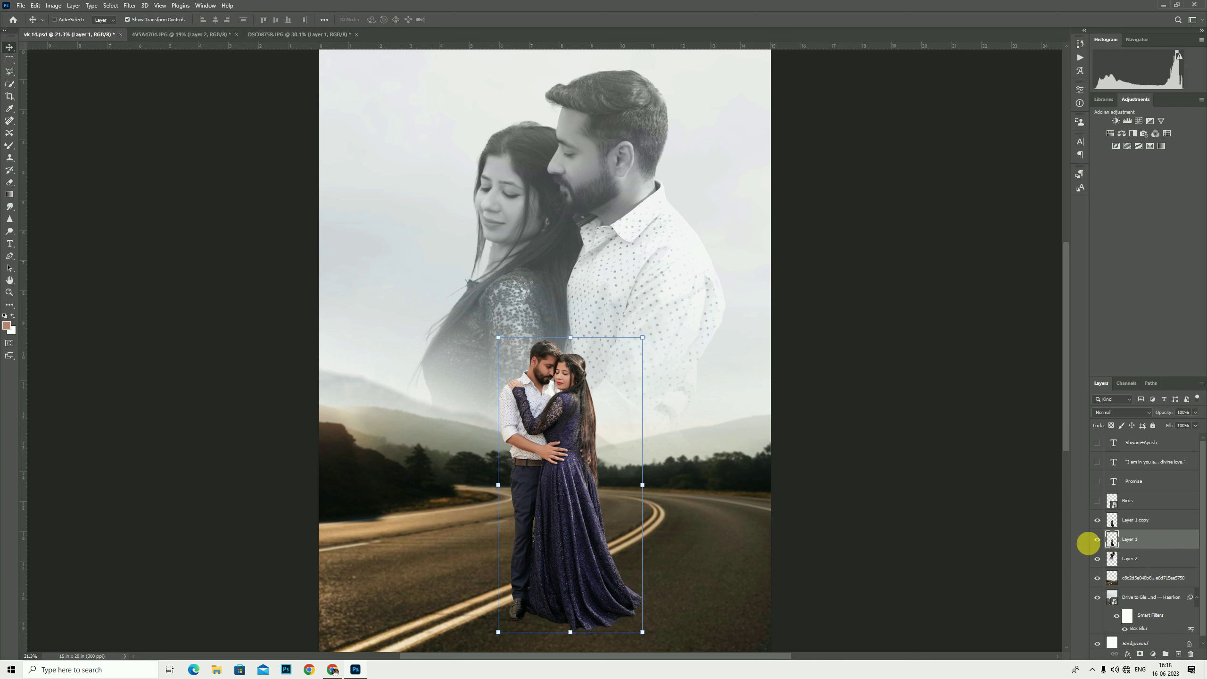
pyautogui.click(1097, 520)
pyautogui.hotkey('ctrl', 'u')
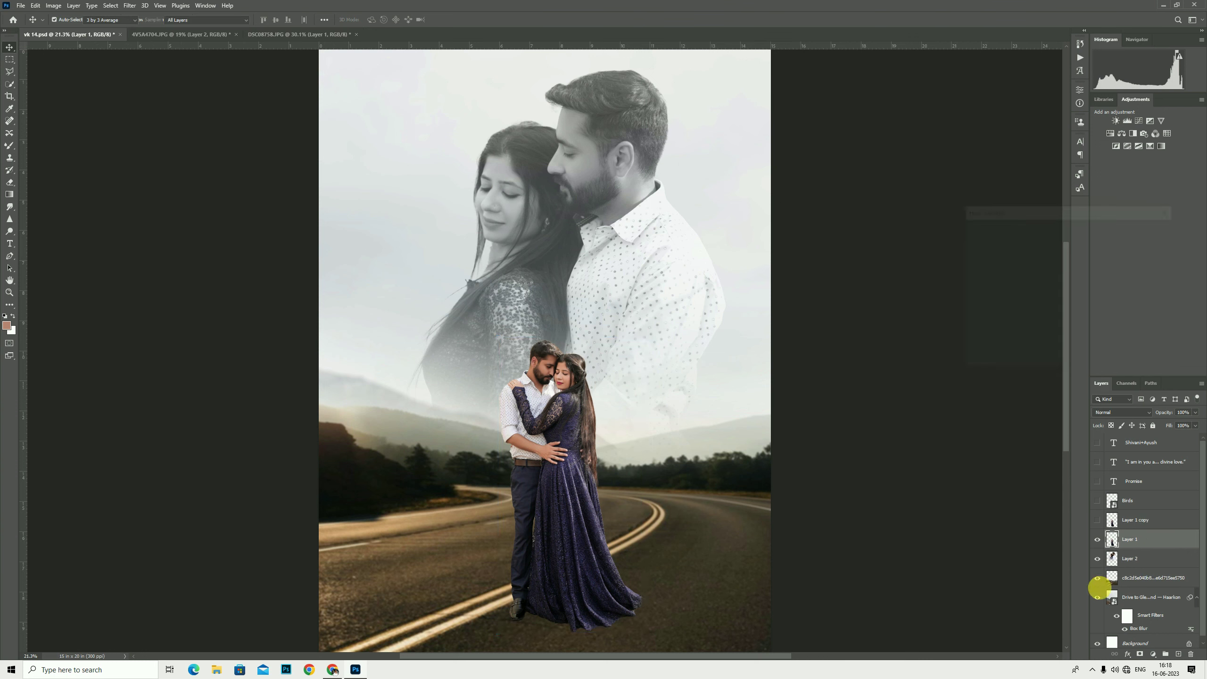
pyautogui.moveTo(1047, 323); pyautogui.dragTo(999, 323)
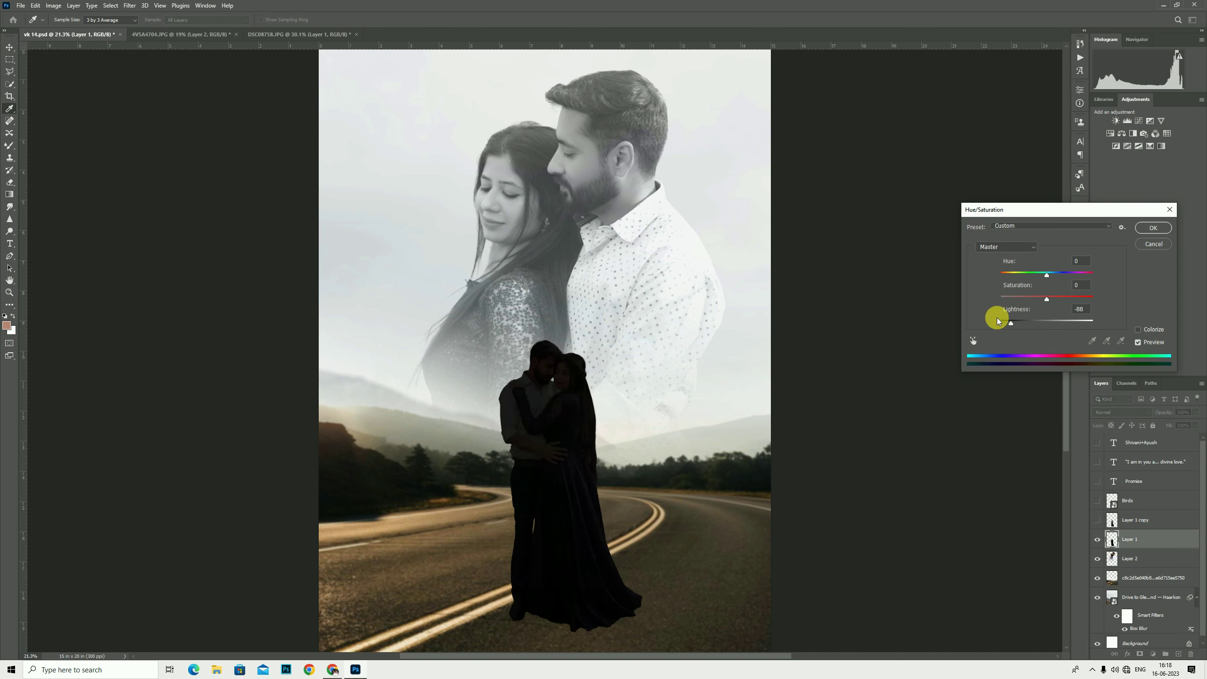
pyautogui.click(1152, 228)
pyautogui.press('v')
pyautogui.click(1098, 520)
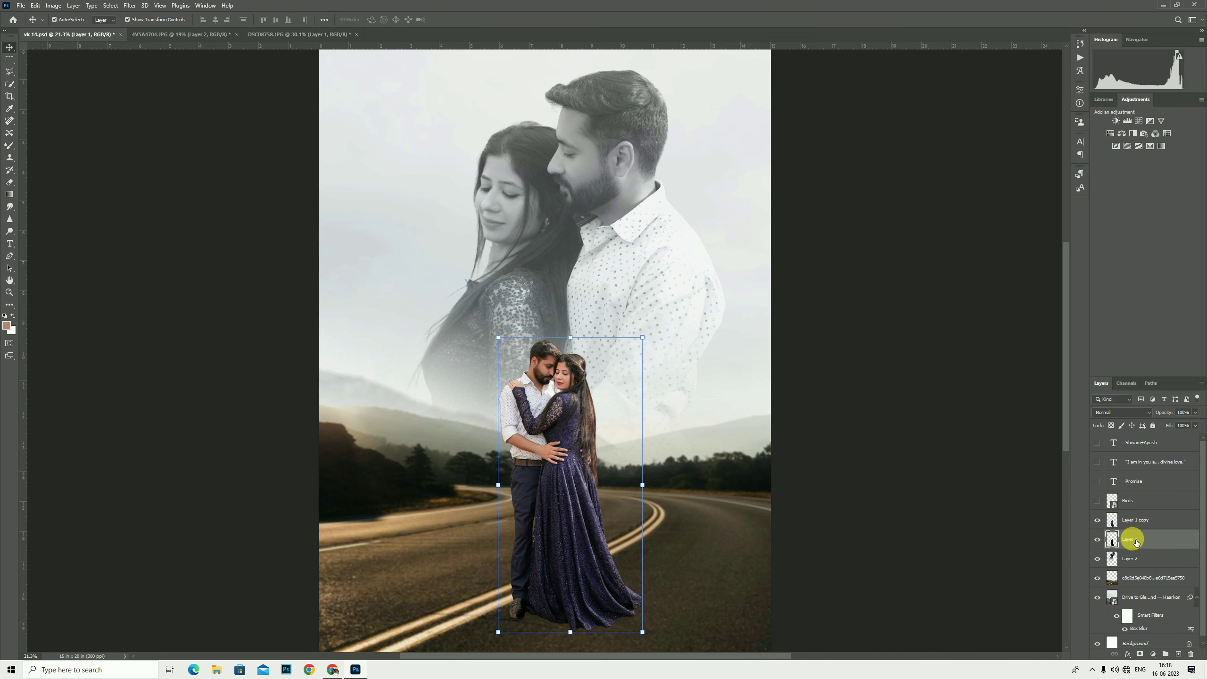
pyautogui.hotkey('ctrl', 't')
# Step: Distort the silhouette so it lies slanted across the road from the couple's feet
pyautogui.rightClick(587, 378)
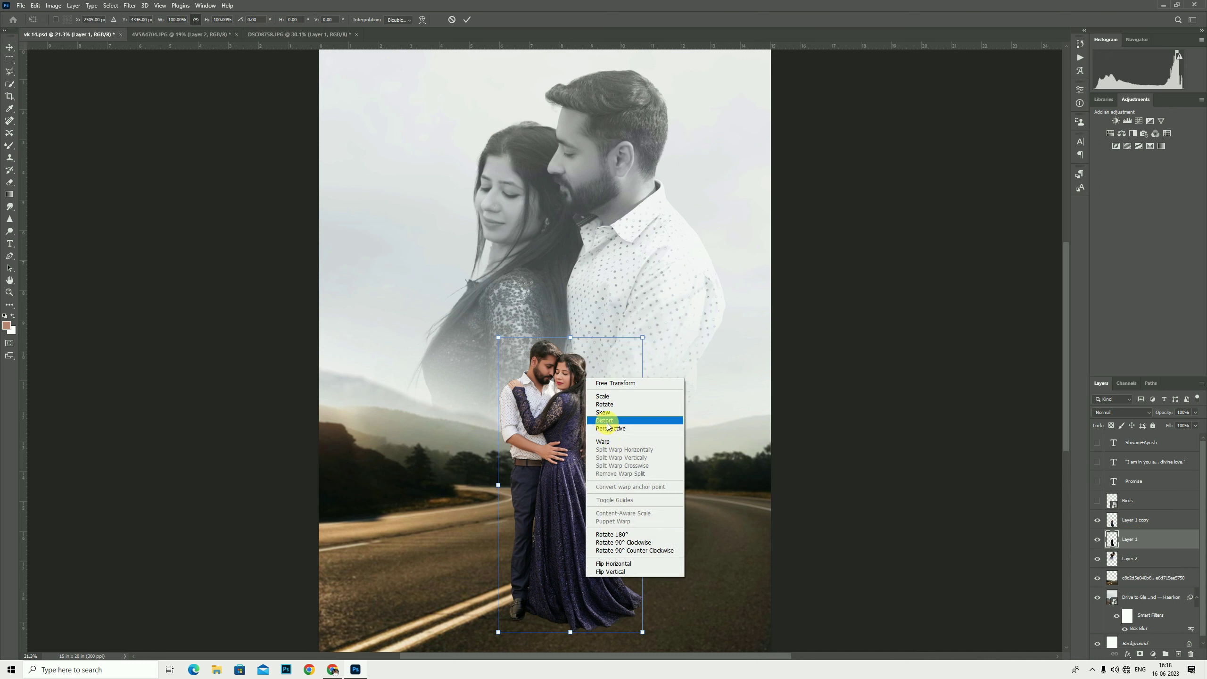
pyautogui.click(607, 421)
pyautogui.moveTo(569, 339)
pyautogui.mouseDown()
pyautogui.moveTo(480, 492)
pyautogui.moveTo(490, 473)
pyautogui.mouseUp()
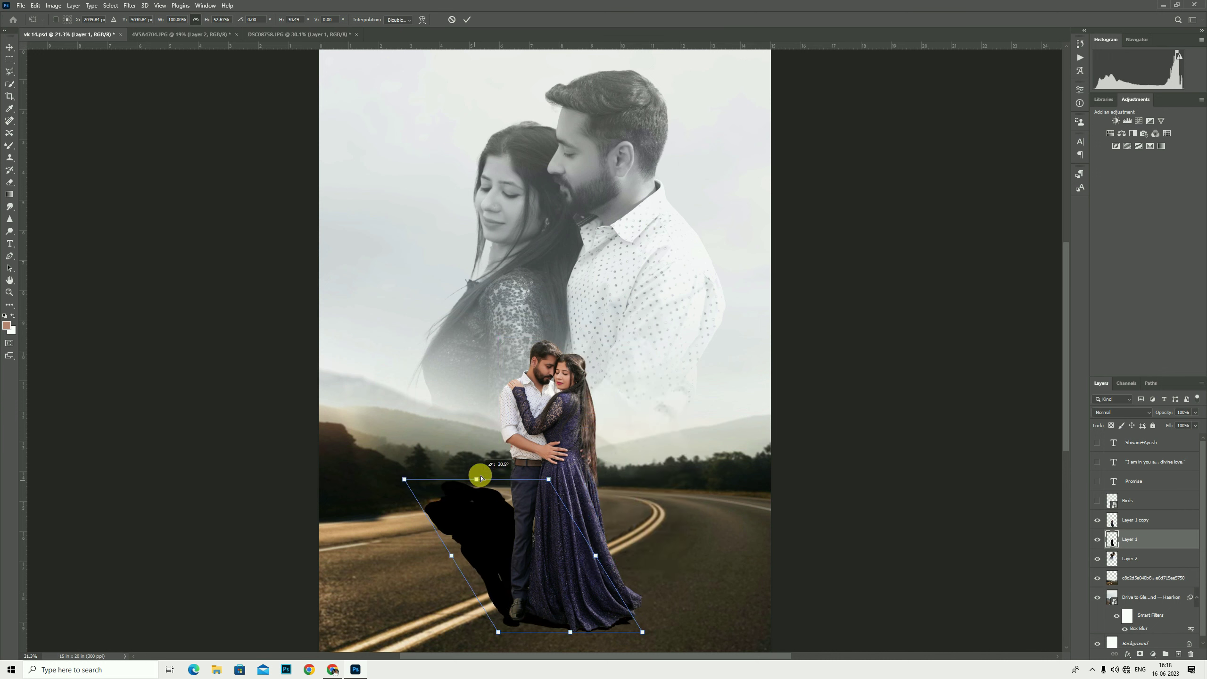
pyautogui.moveTo(505, 633); pyautogui.dragTo(503, 627)
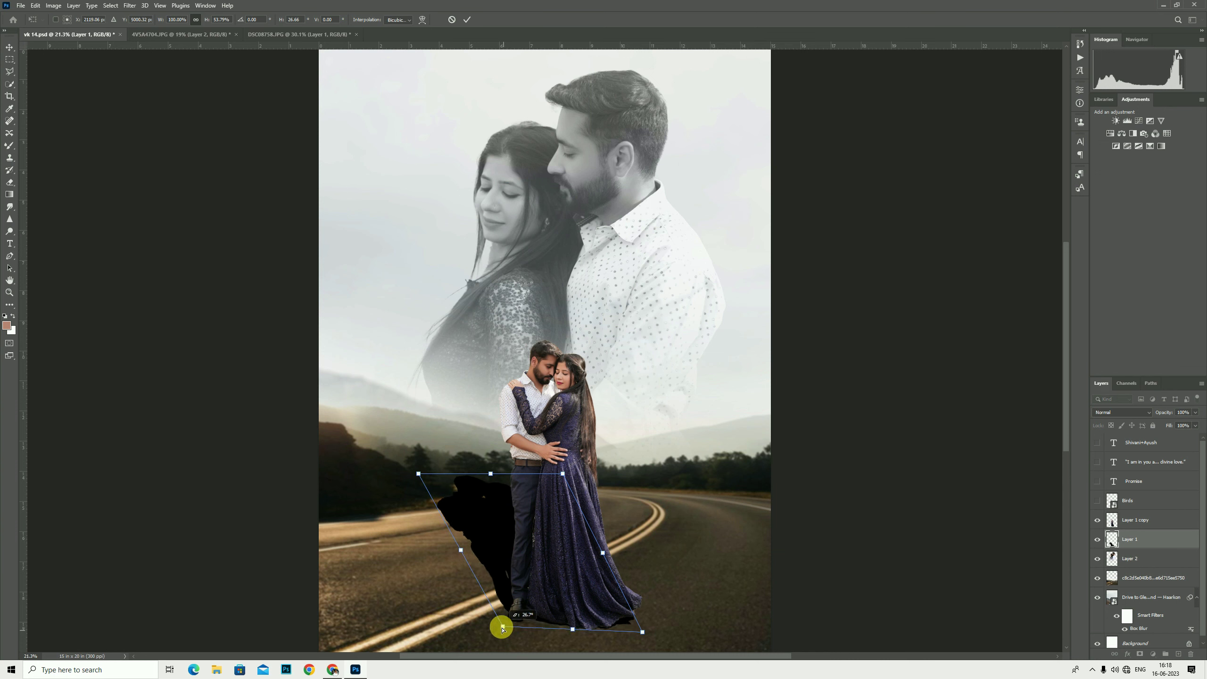
pyautogui.moveTo(644, 633); pyautogui.dragTo(645, 627)
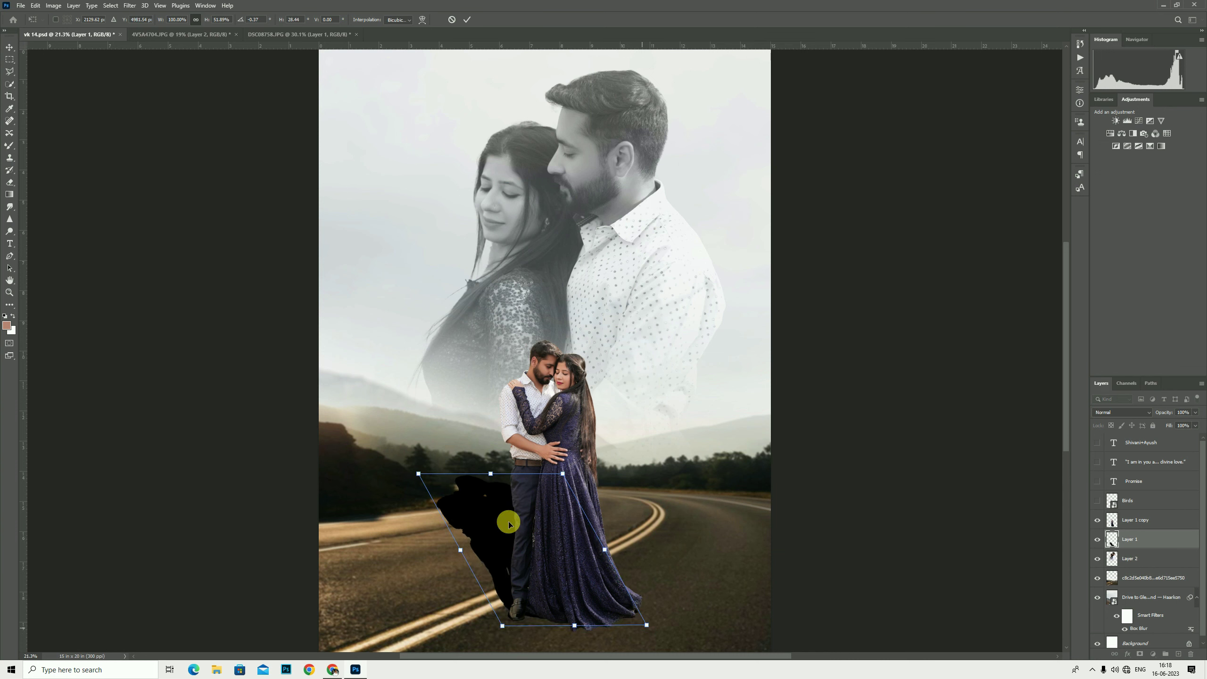
pyautogui.moveTo(488, 474)
pyautogui.mouseDown()
pyautogui.moveTo(507, 512)
pyautogui.moveTo(491, 495)
pyautogui.moveTo(447, 503)
pyautogui.mouseUp()
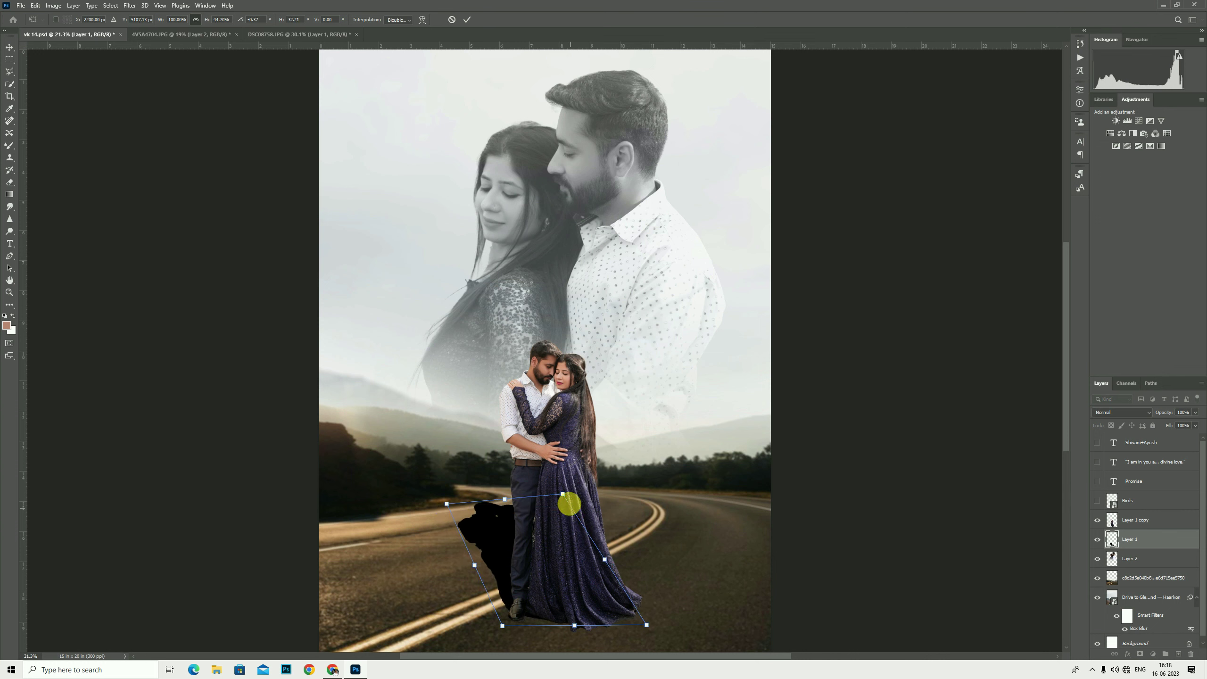
pyautogui.moveTo(563, 495); pyautogui.dragTo(554, 493)
pyautogui.moveTo(601, 562); pyautogui.dragTo(597, 551)
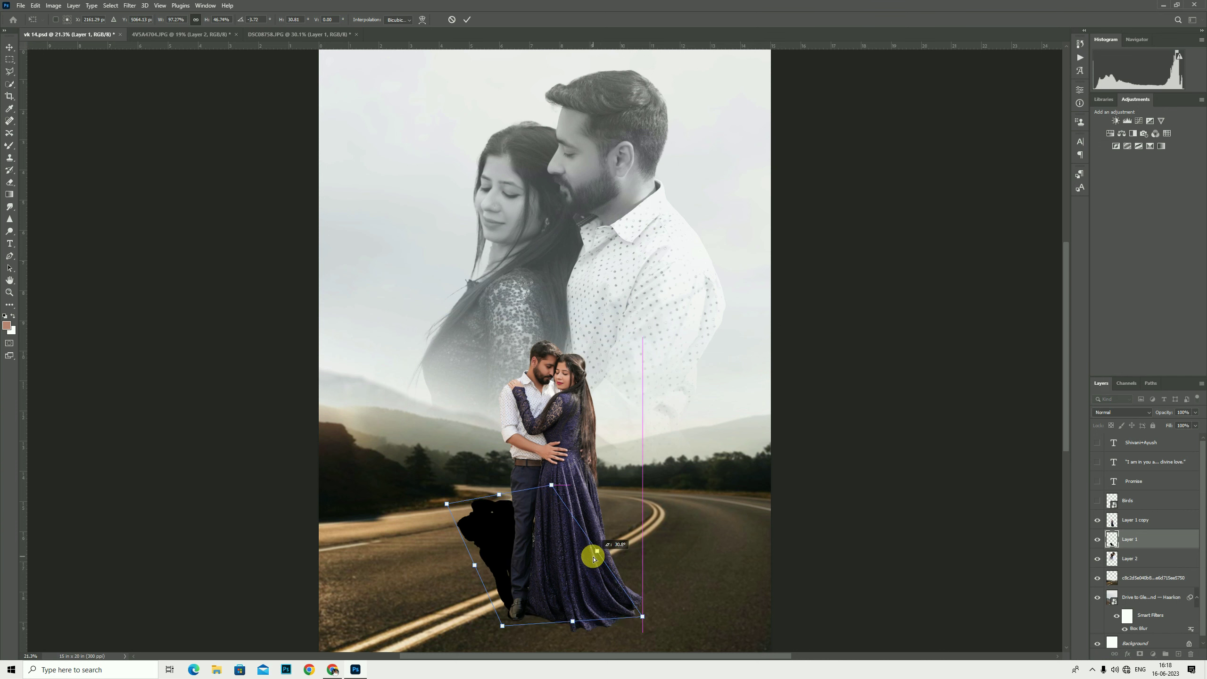
pyautogui.click(467, 19)
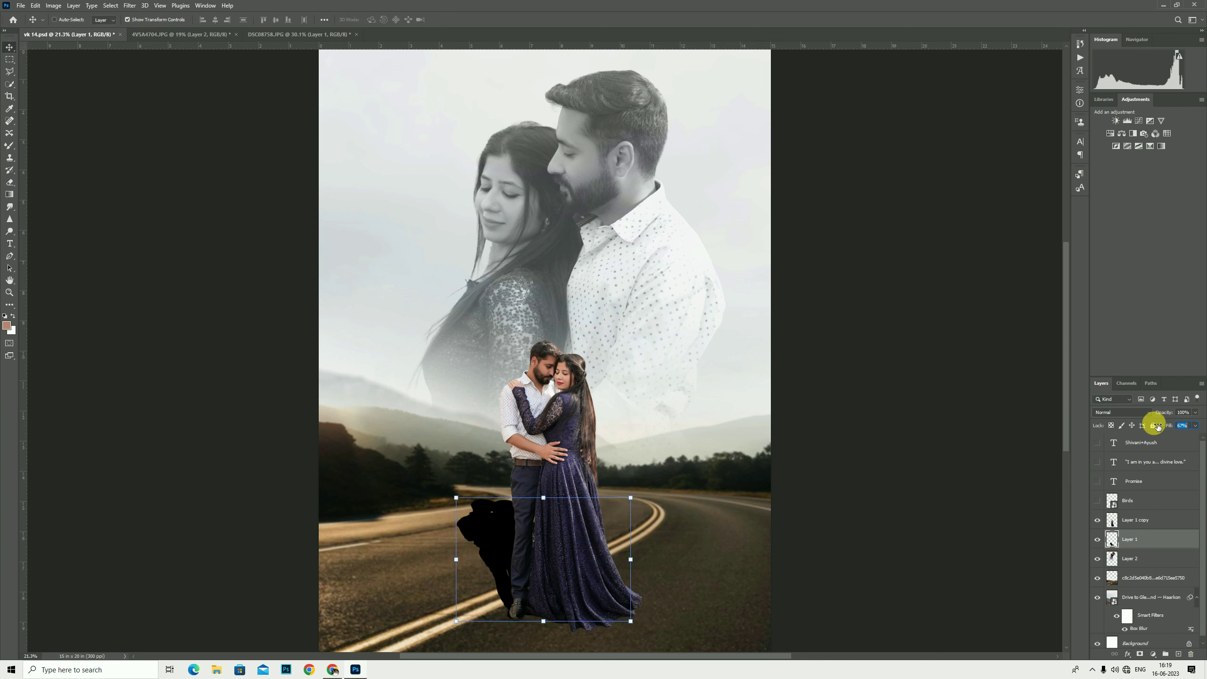
# Step: Fade the shadow to 54% opacity and 46% fill and soften it with Gaussian Blur
pyautogui.moveTo(1164, 412)
pyautogui.mouseDown()
pyautogui.moveTo(1145, 427)
pyautogui.moveTo(1157, 431)
pyautogui.mouseUp()
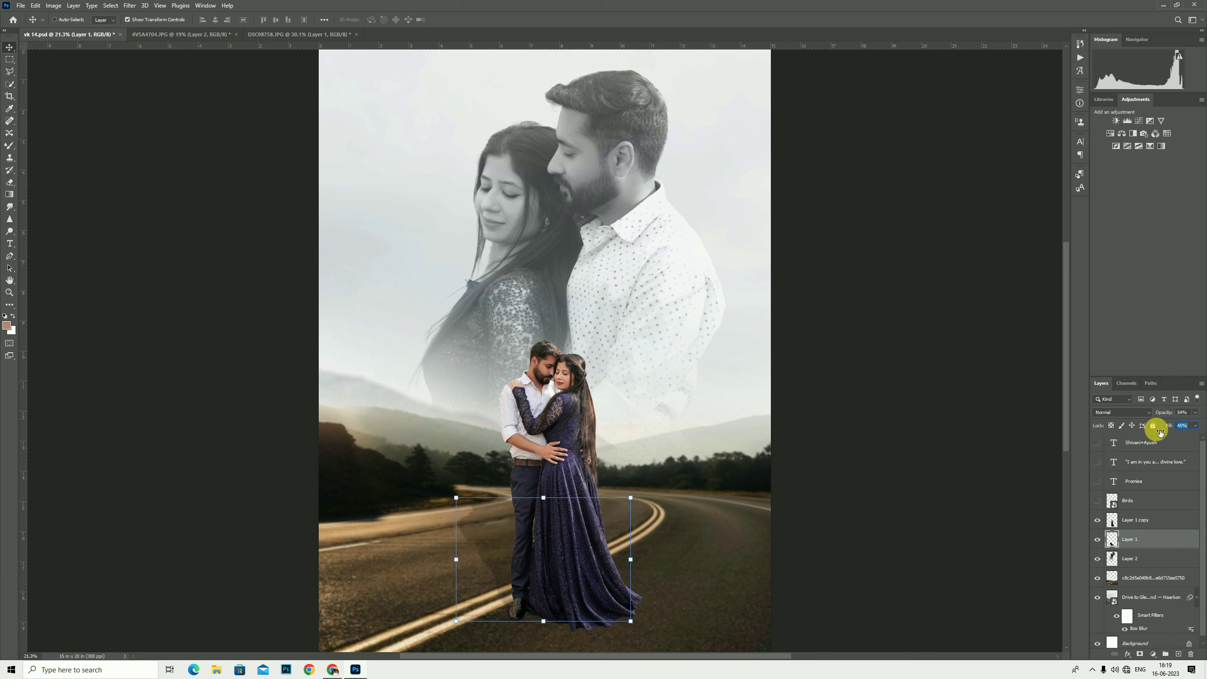
pyautogui.click(944, 609)
pyautogui.click(130, 5)
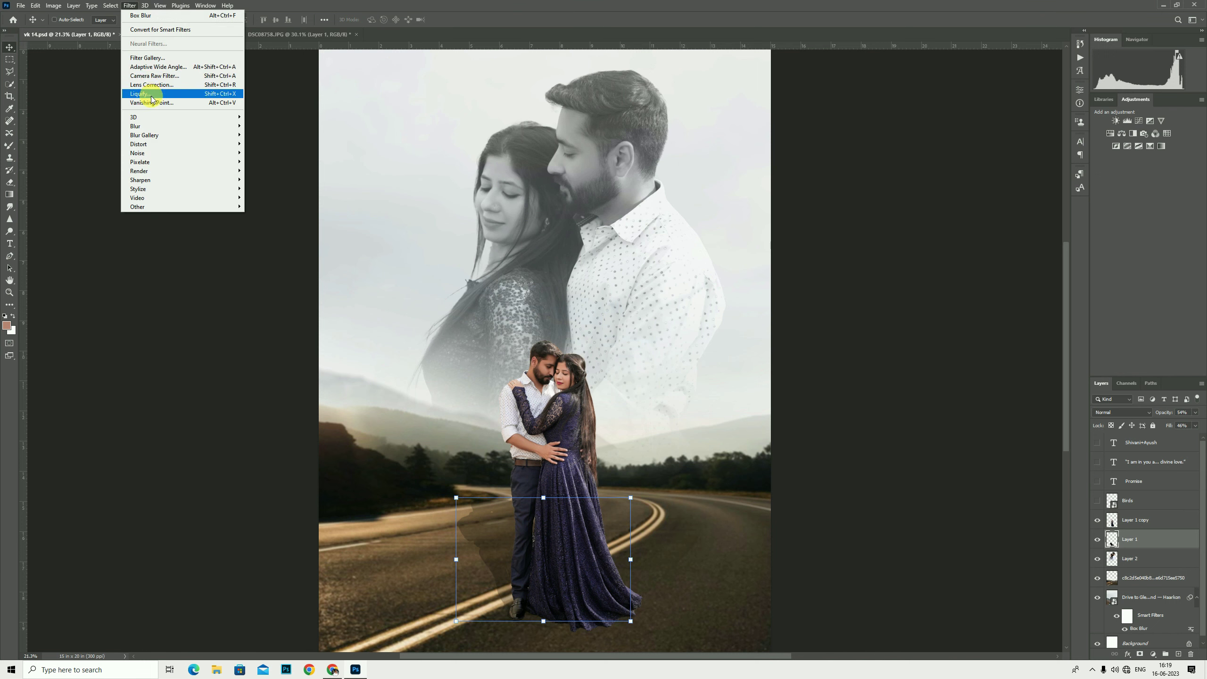
pyautogui.moveTo(136, 125)
pyautogui.click(287, 164)
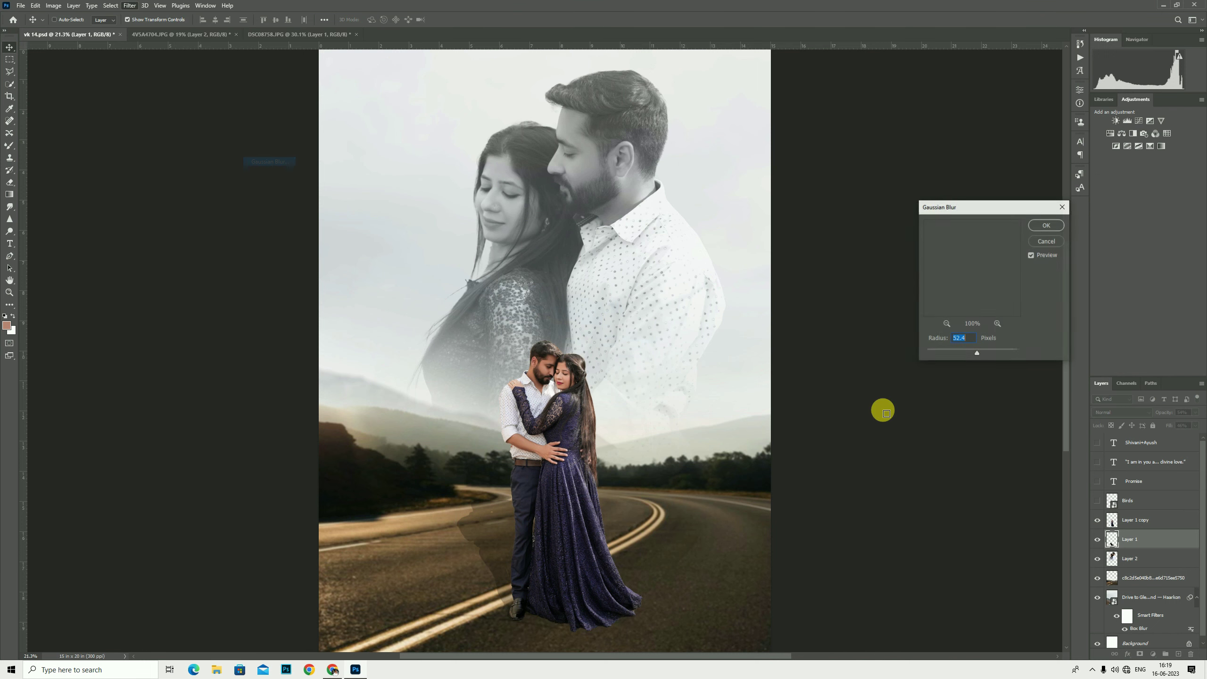
pyautogui.click(949, 354)
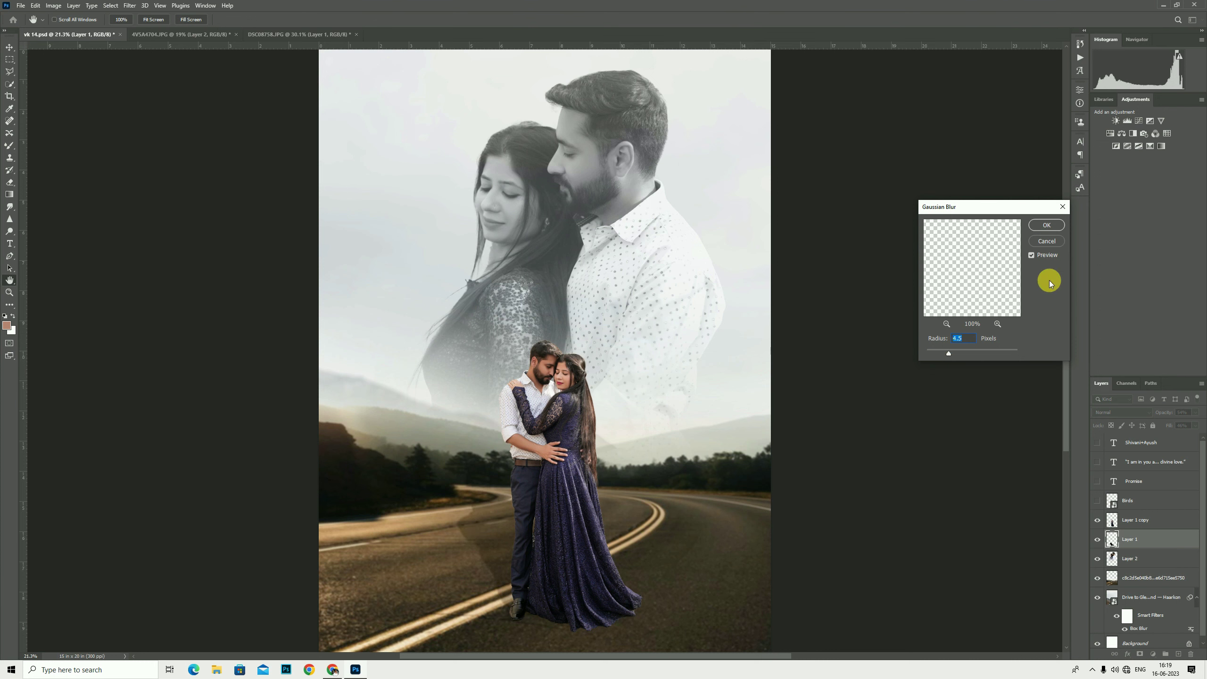
pyautogui.click(1047, 225)
pyautogui.press('v')
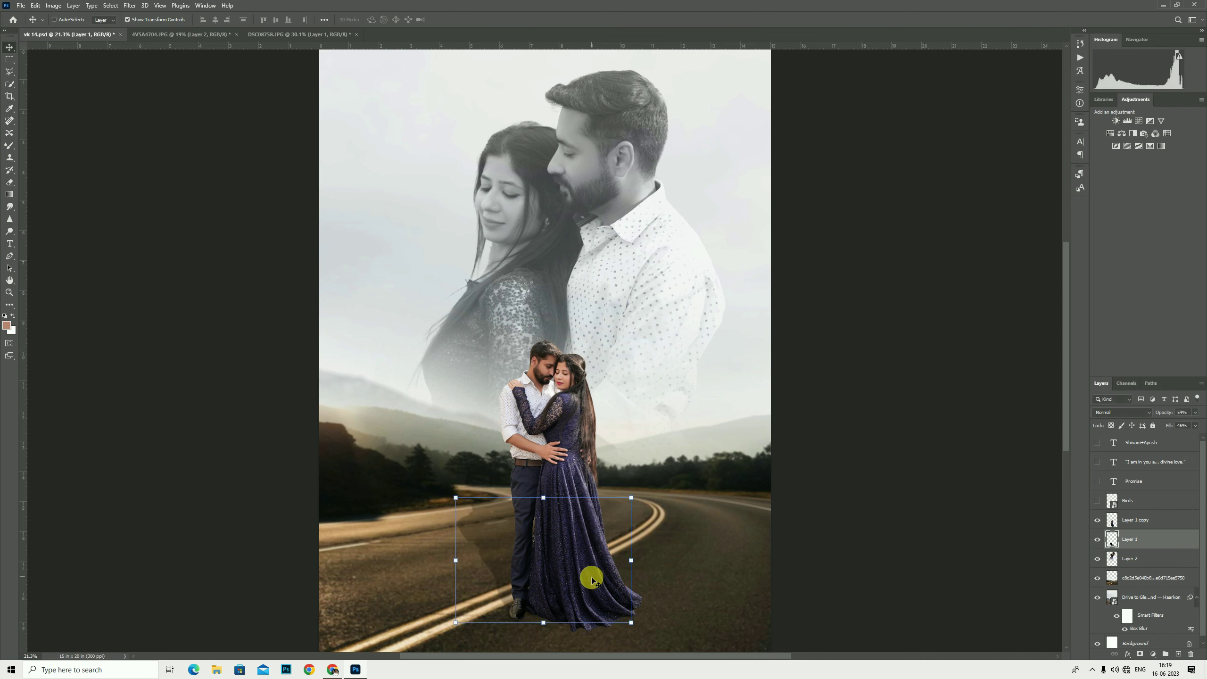
pyautogui.moveTo(593, 579); pyautogui.dragTo(598, 580)
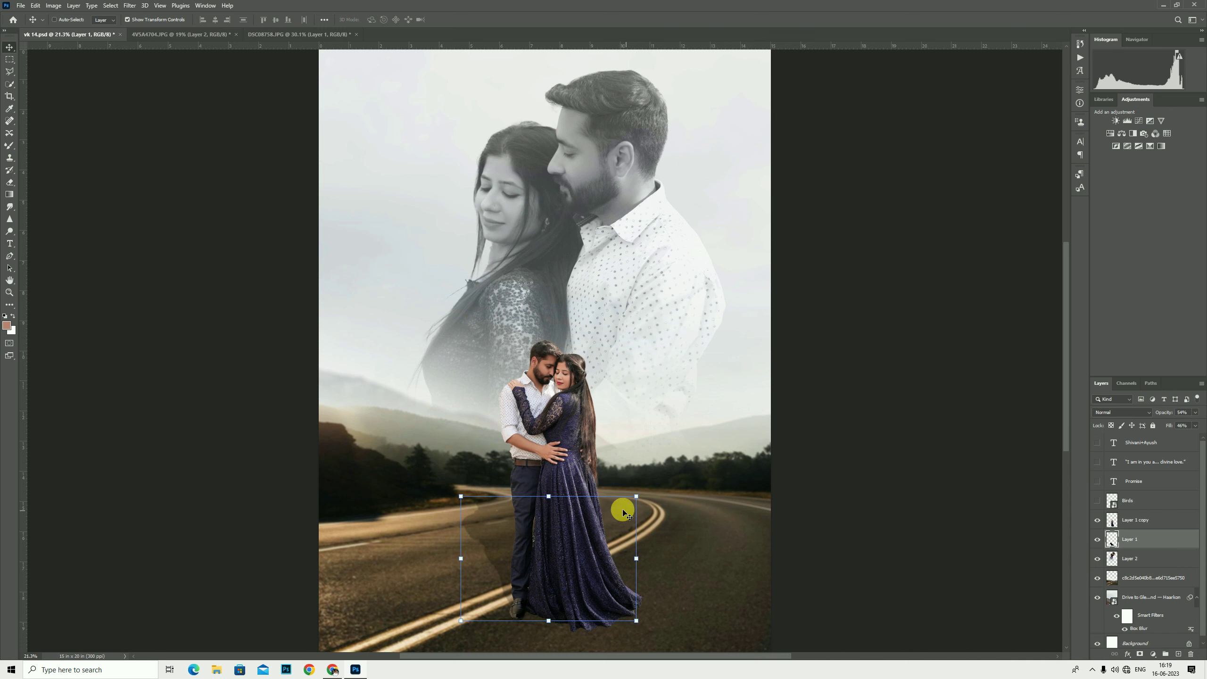
# Step: On a new layer above the couple copy, draw a black gradient up from the bottom edge
pyautogui.click(1147, 503)
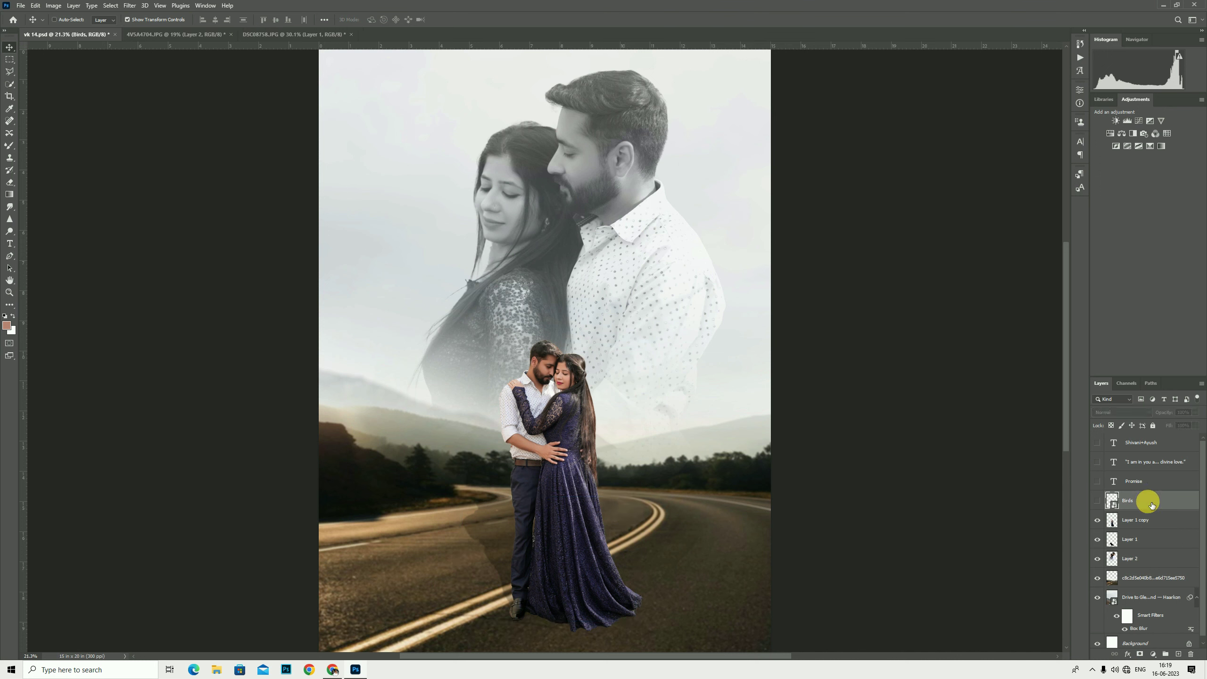
pyautogui.click(1139, 520)
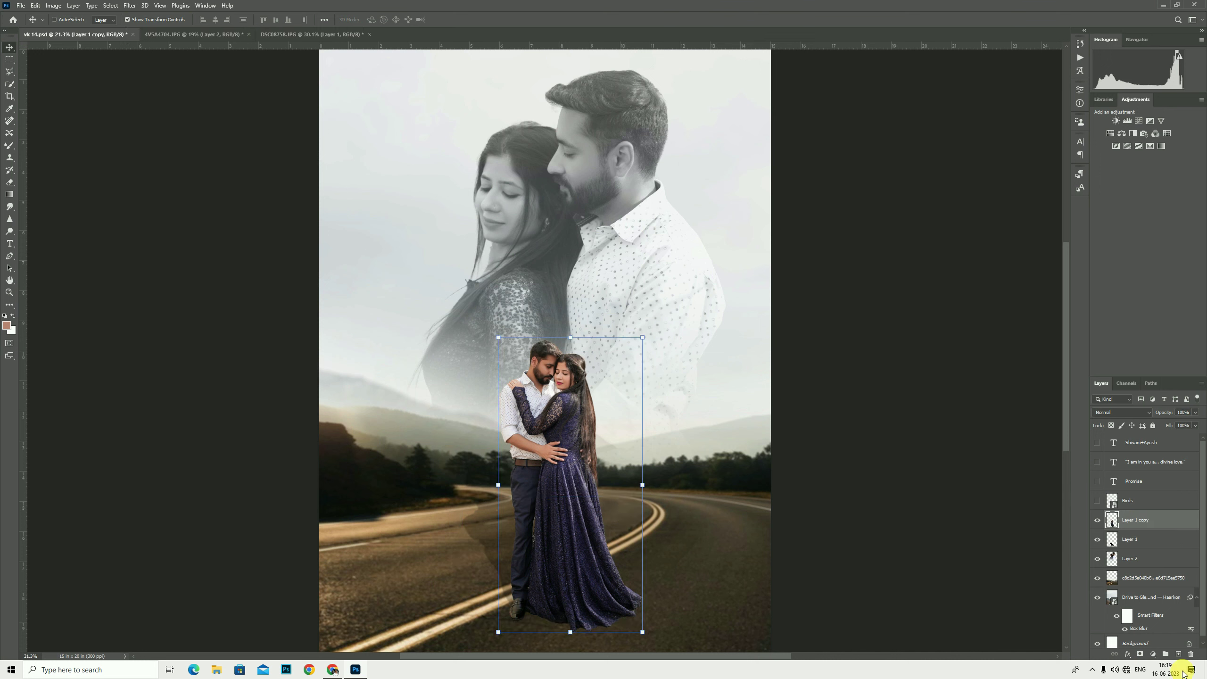
pyautogui.click(1179, 654)
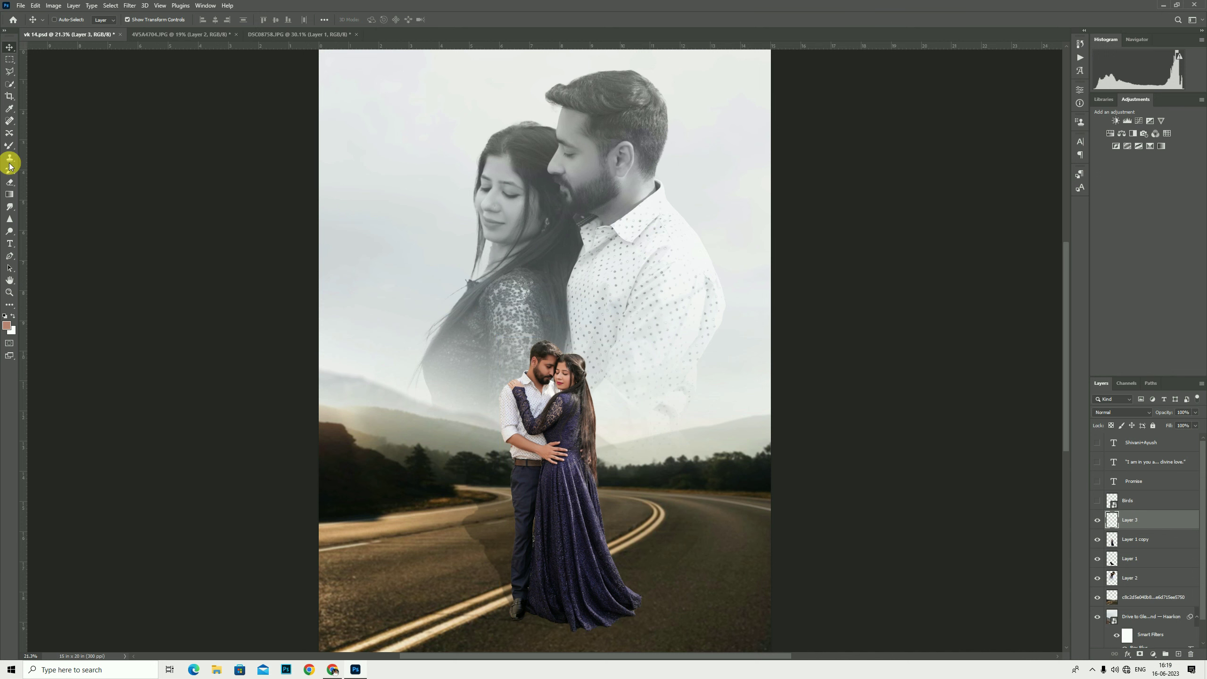
pyautogui.click(9, 194)
pyautogui.click(5, 316)
pyautogui.scroll(-1, 620, 507)
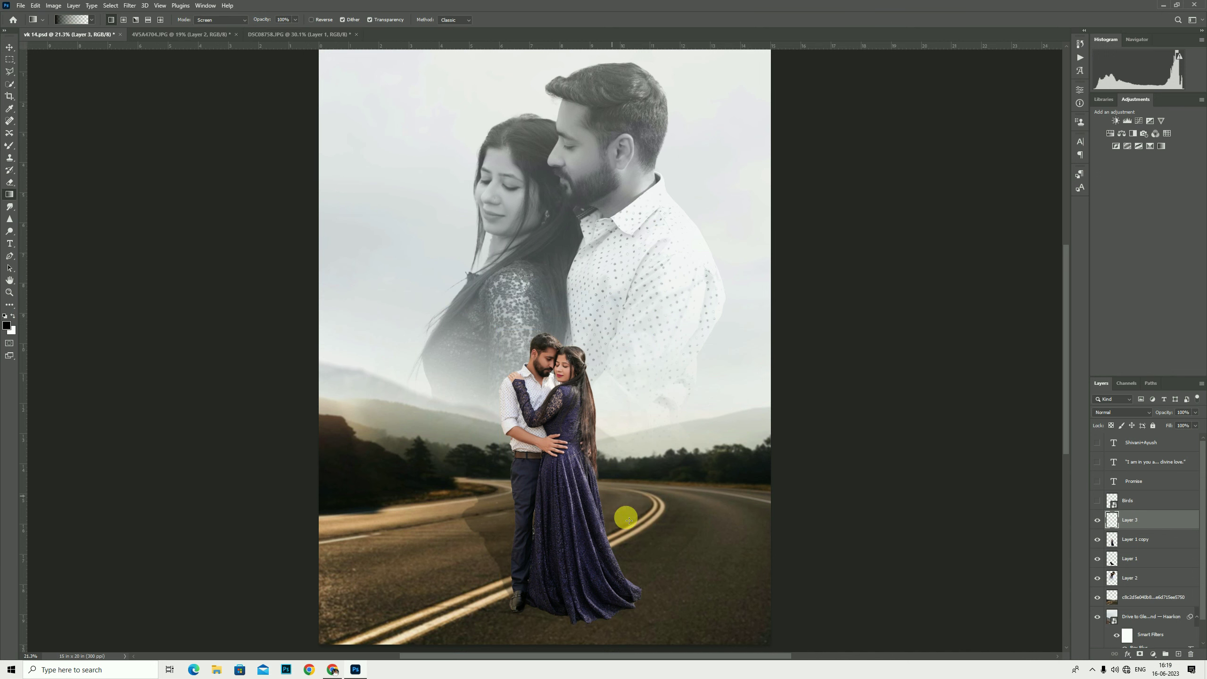
pyautogui.scroll(-1, 618, 537)
pyautogui.moveTo(560, 641); pyautogui.dragTo(562, 541)
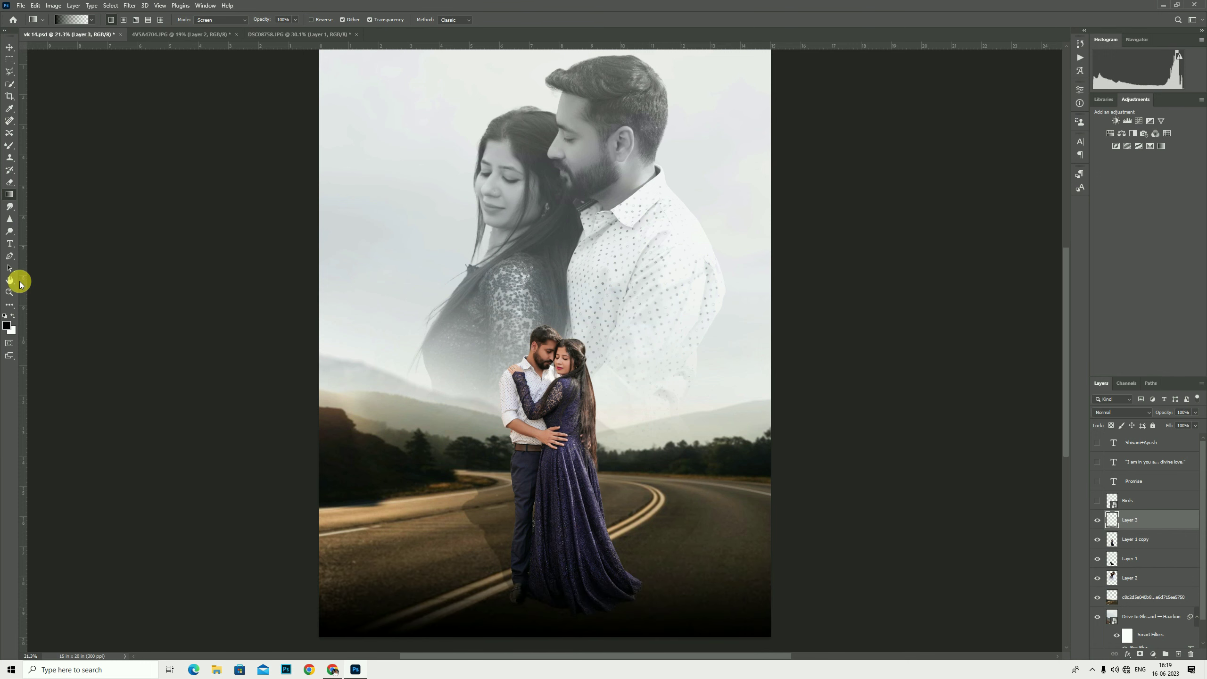
pyautogui.click(5, 300)
pyautogui.scroll(1, 568, 380)
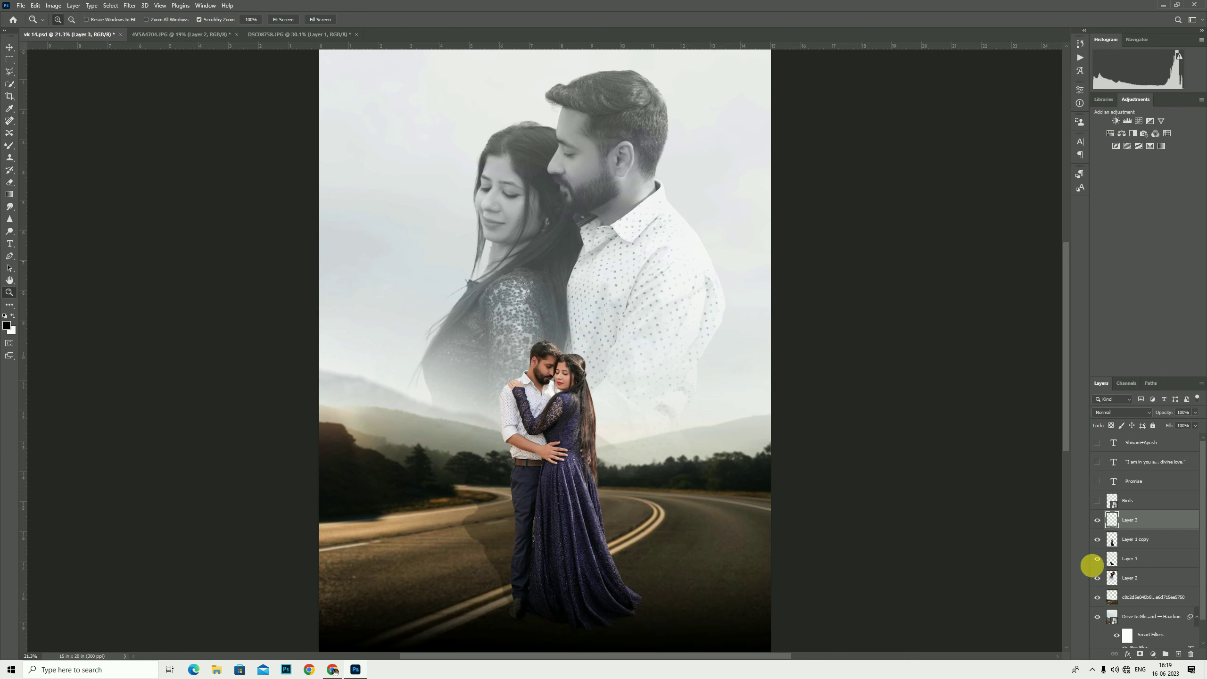
# Step: Show the names, Promise title and quote text layers, check the Birds layer, and fit the poster on screen
pyautogui.click(1098, 481)
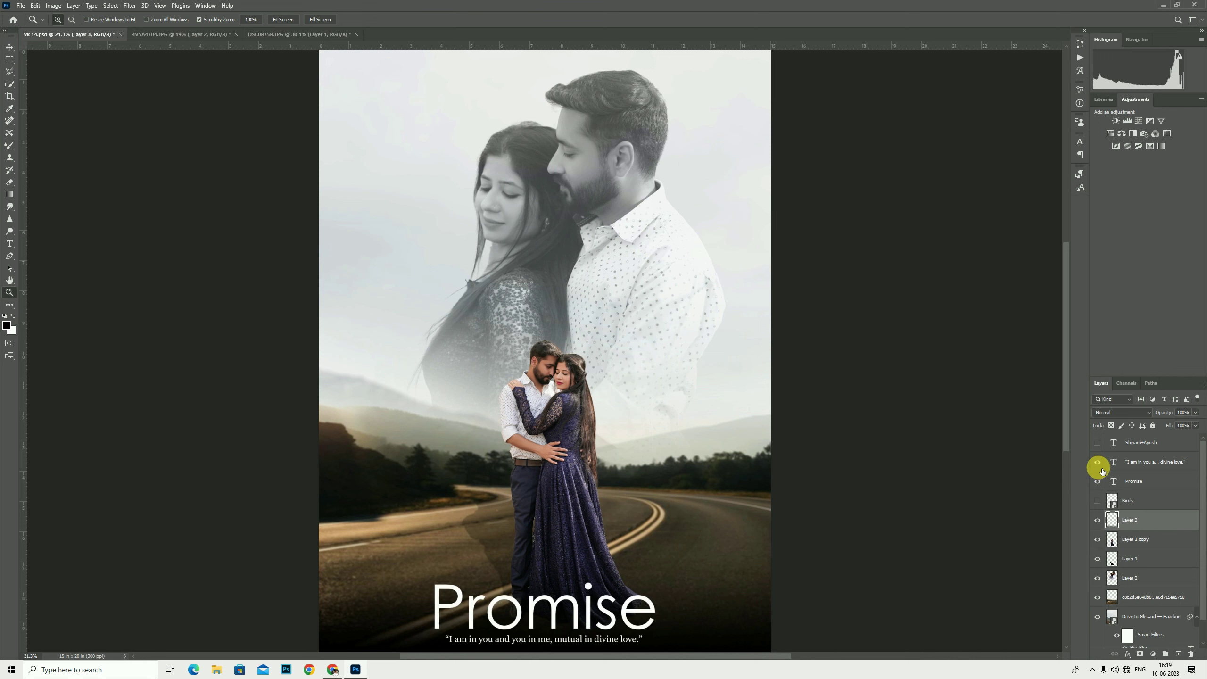
pyautogui.click(1097, 443)
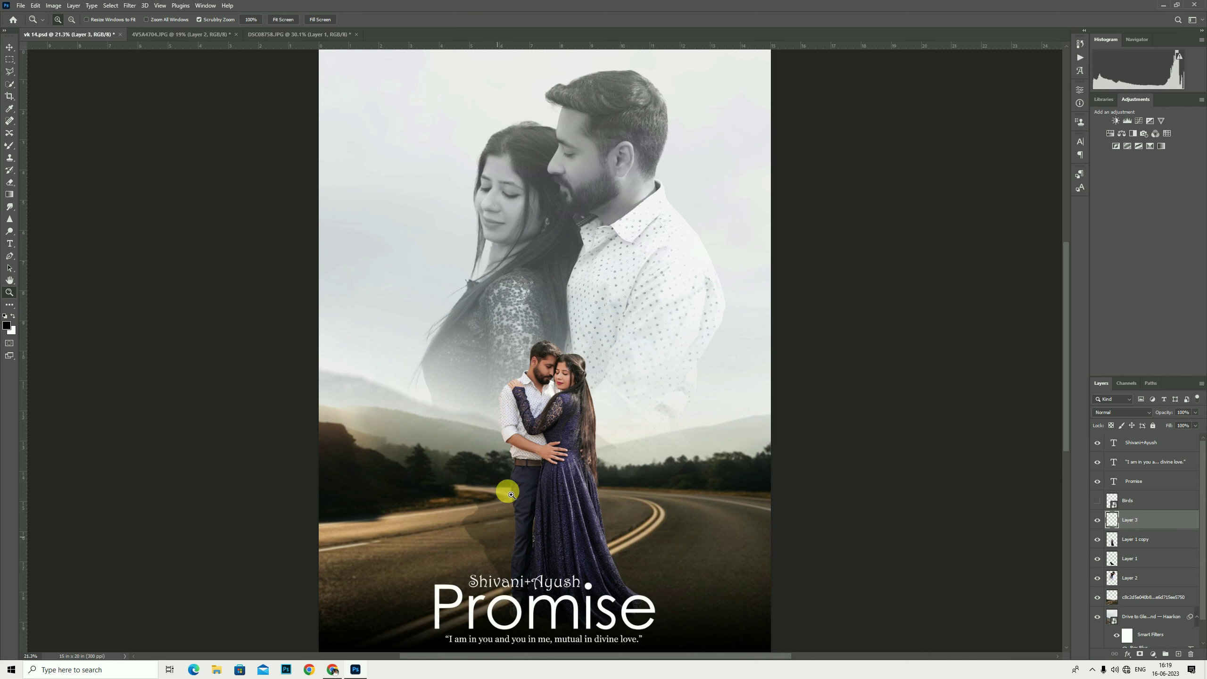
pyautogui.rightClick(542, 479)
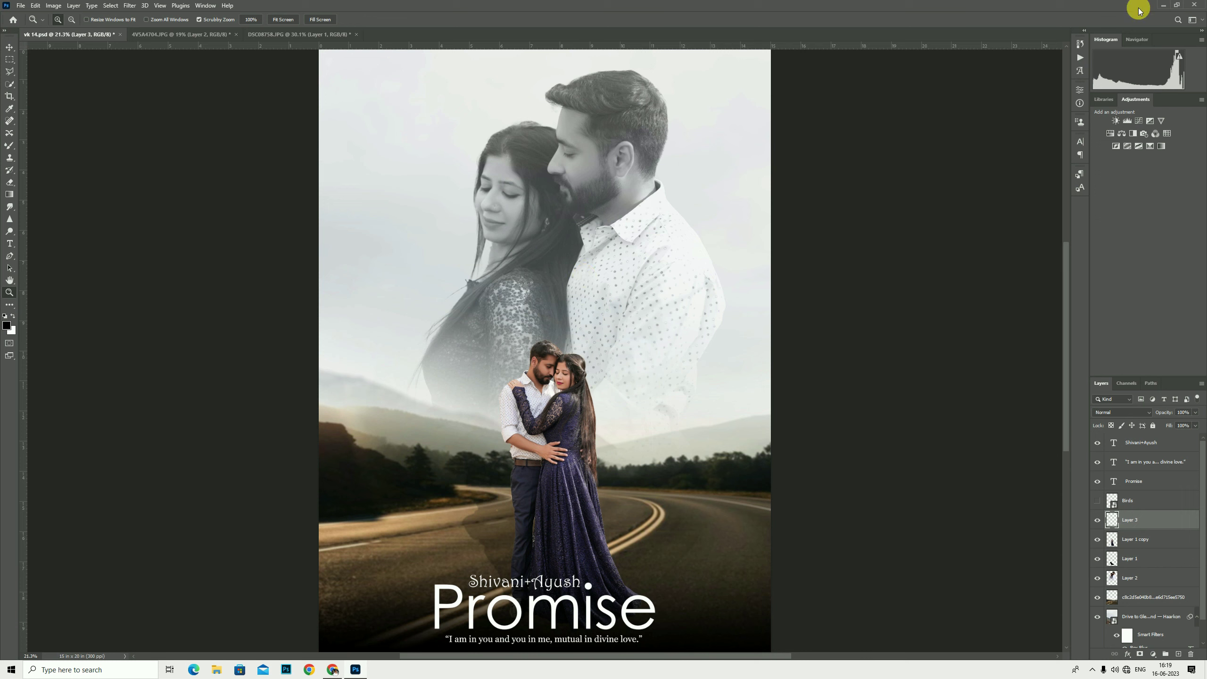
pyautogui.keyDown('alt'); pyautogui.click(542, 265); pyautogui.keyUp('alt')
pyautogui.hotkey('ctrl', '0')
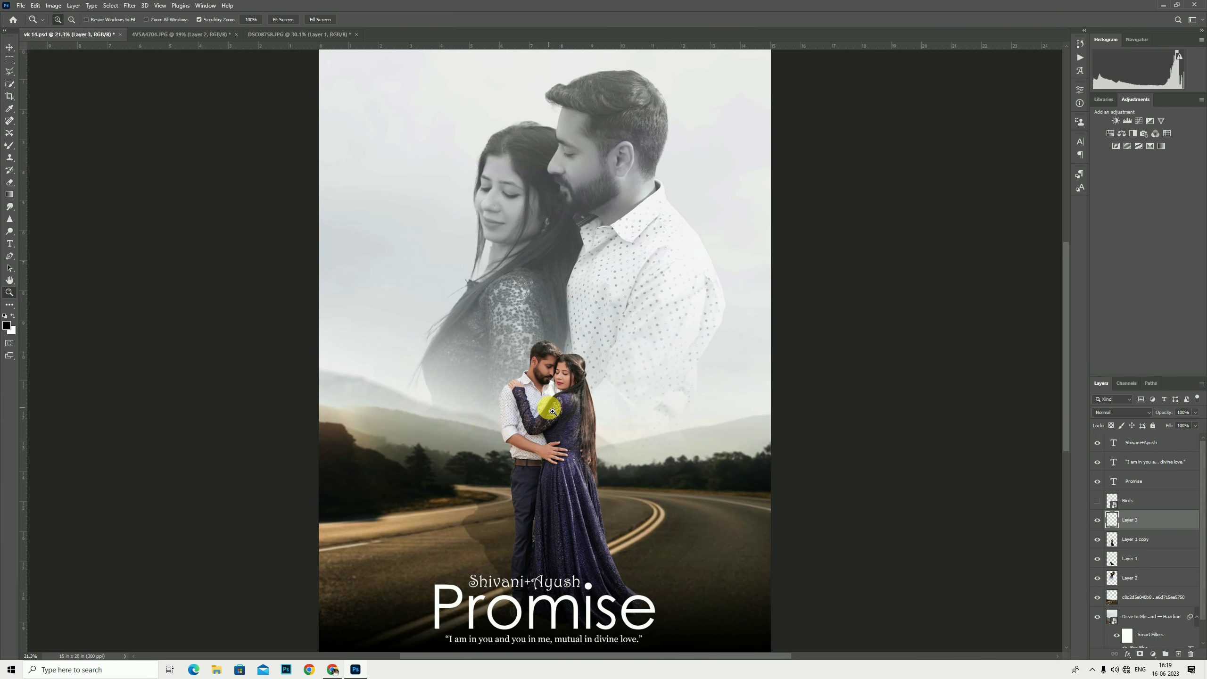
pyautogui.click(1108, 501)
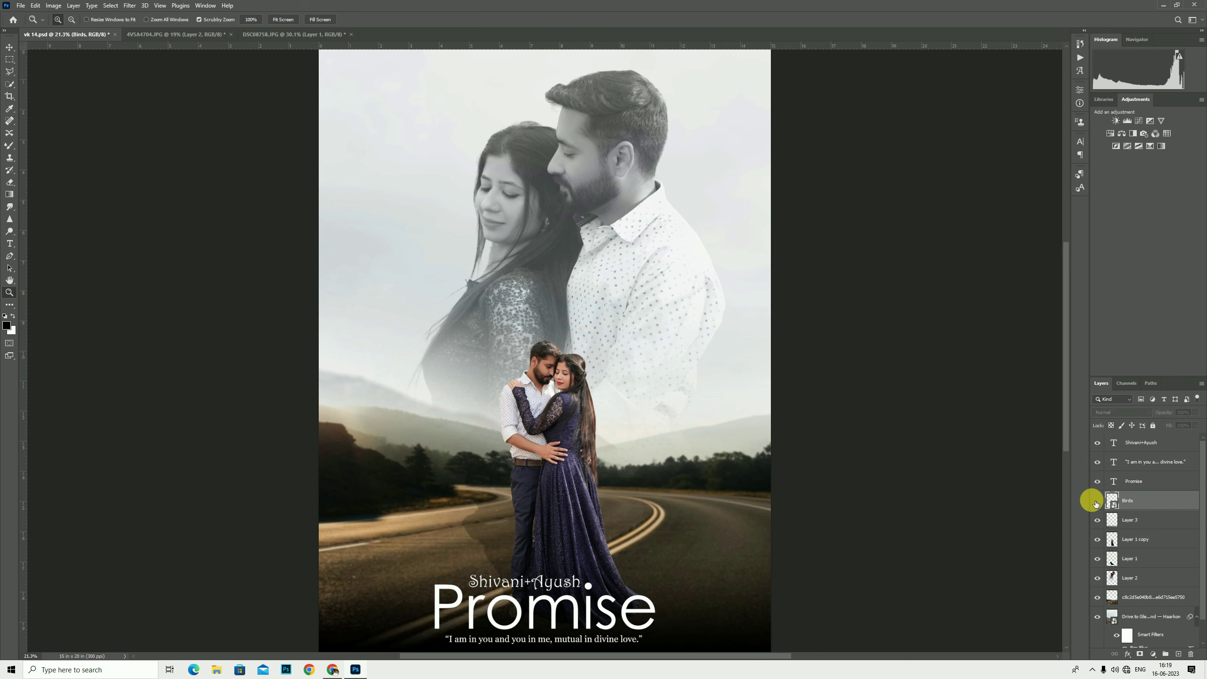
pyautogui.click(684, 405)
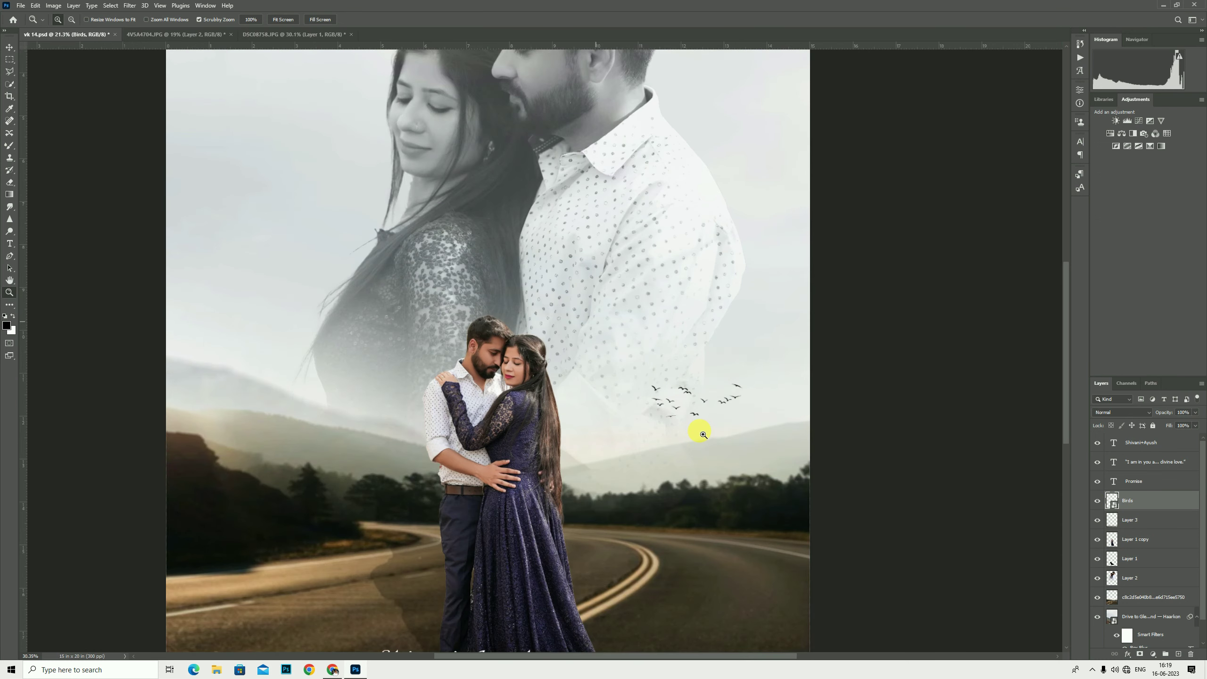
pyautogui.rightClick(689, 395)
pyautogui.click(703, 401)
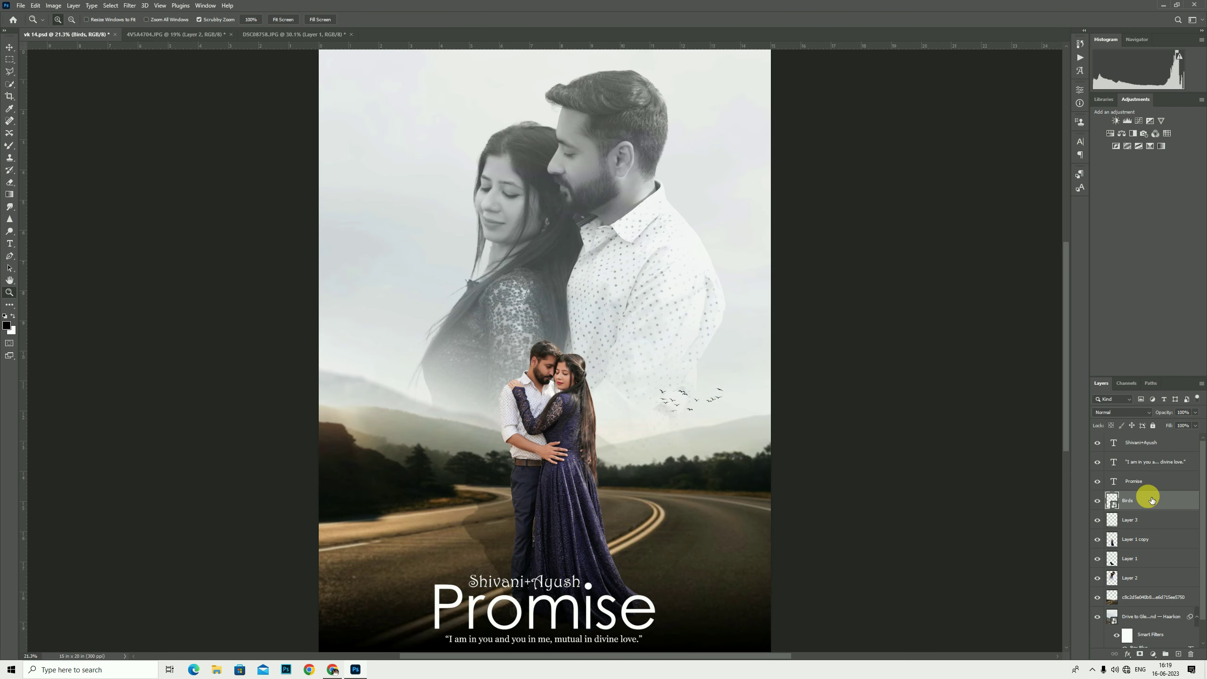
# Step: Add a Color Balance layer: midtones Cyan–Red -18, Magenta–Green -13; shadows Cyan–Red +1
pyautogui.click(1123, 133)
pyautogui.click(994, 136)
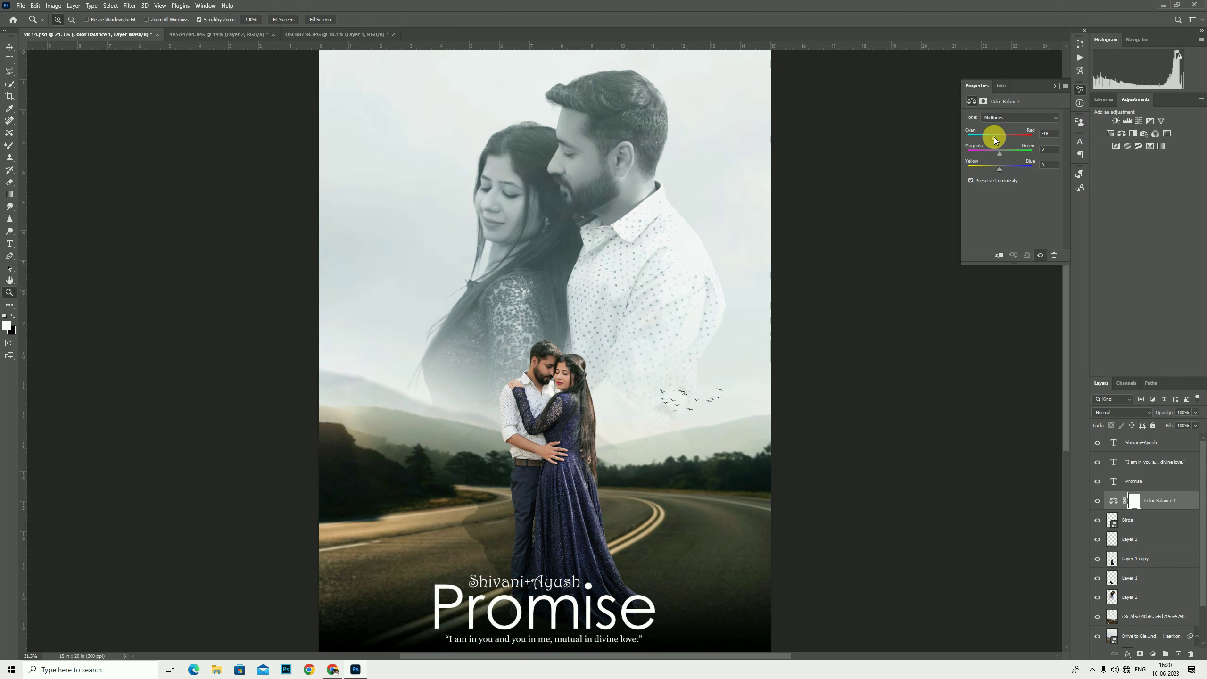
pyautogui.moveTo(993, 152); pyautogui.dragTo(996, 166)
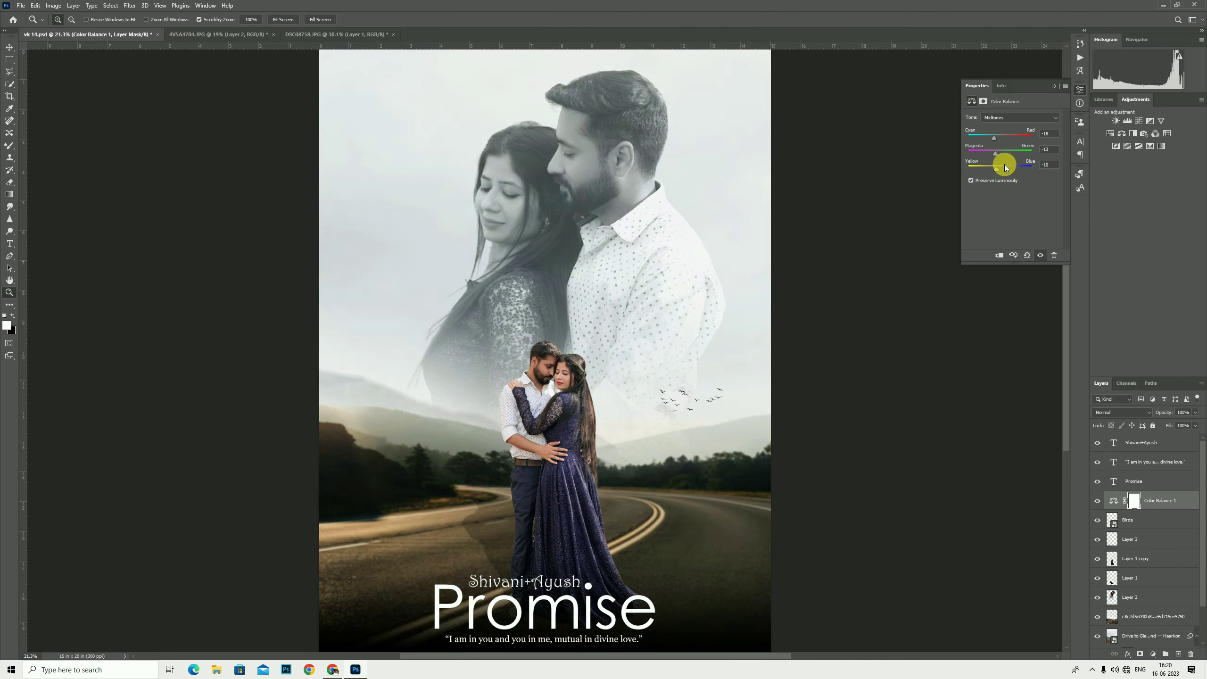
pyautogui.click(987, 122)
pyautogui.moveTo(1000, 138); pyautogui.dragTo(993, 138)
pyautogui.moveTo(1000, 140); pyautogui.dragTo(1003, 142)
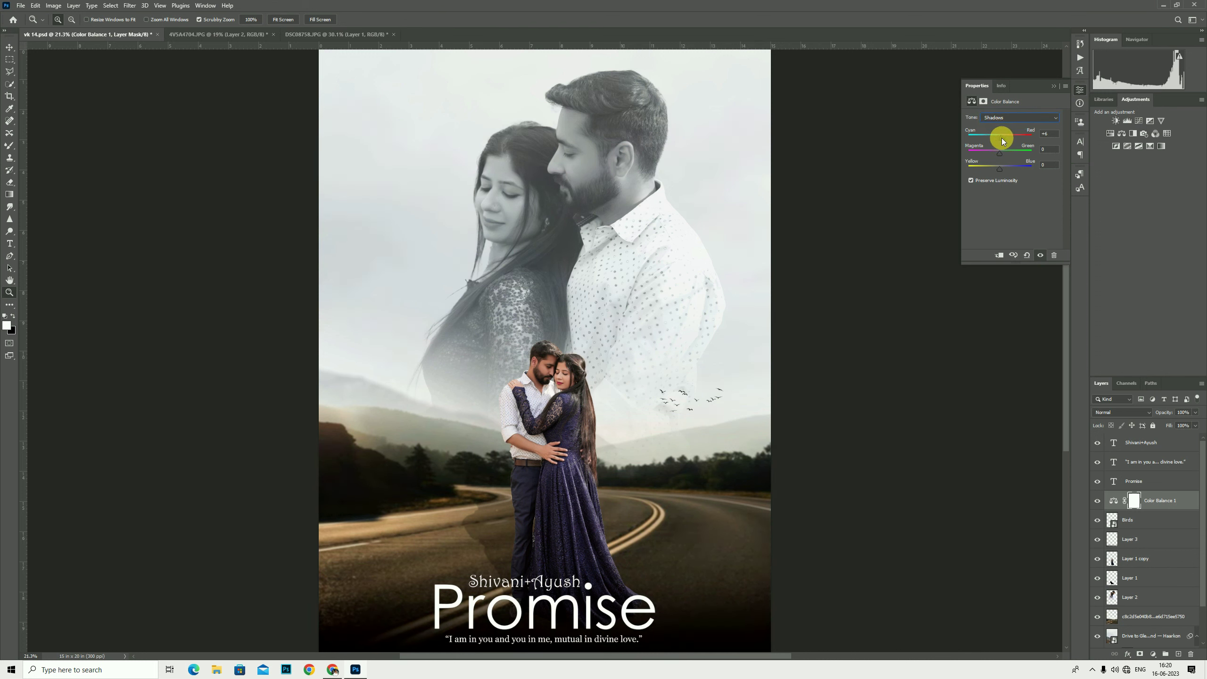
pyautogui.moveTo(1003, 142); pyautogui.dragTo(1001, 170)
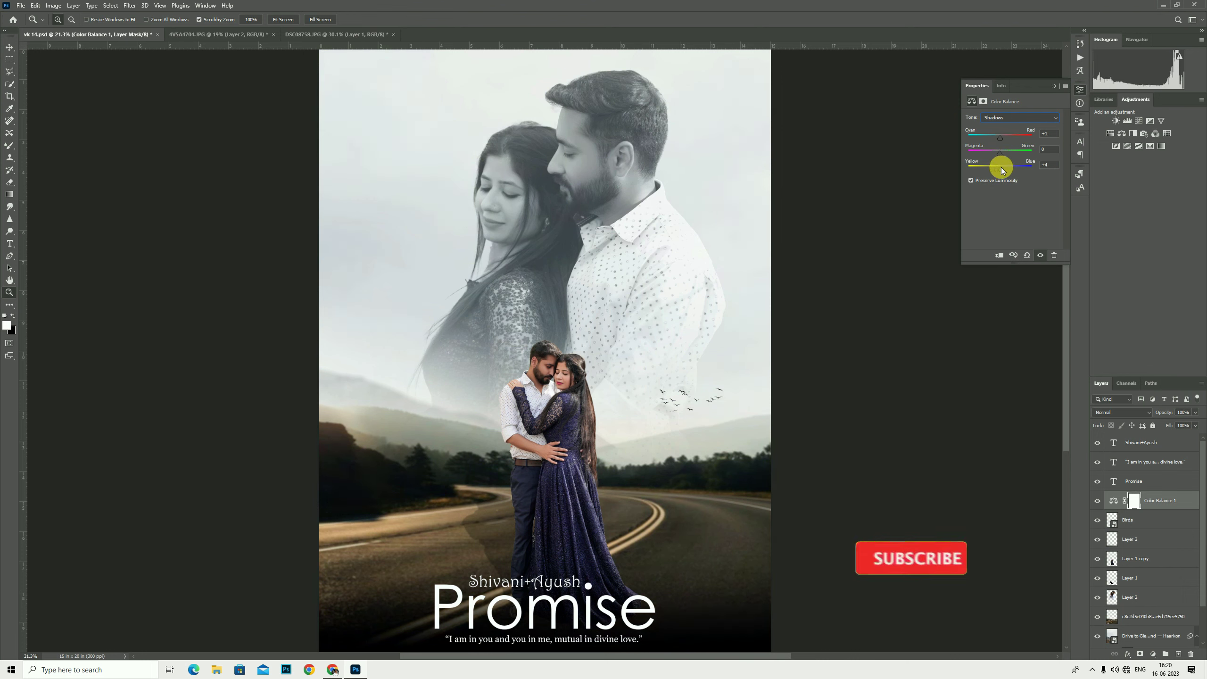
pyautogui.click(1054, 87)
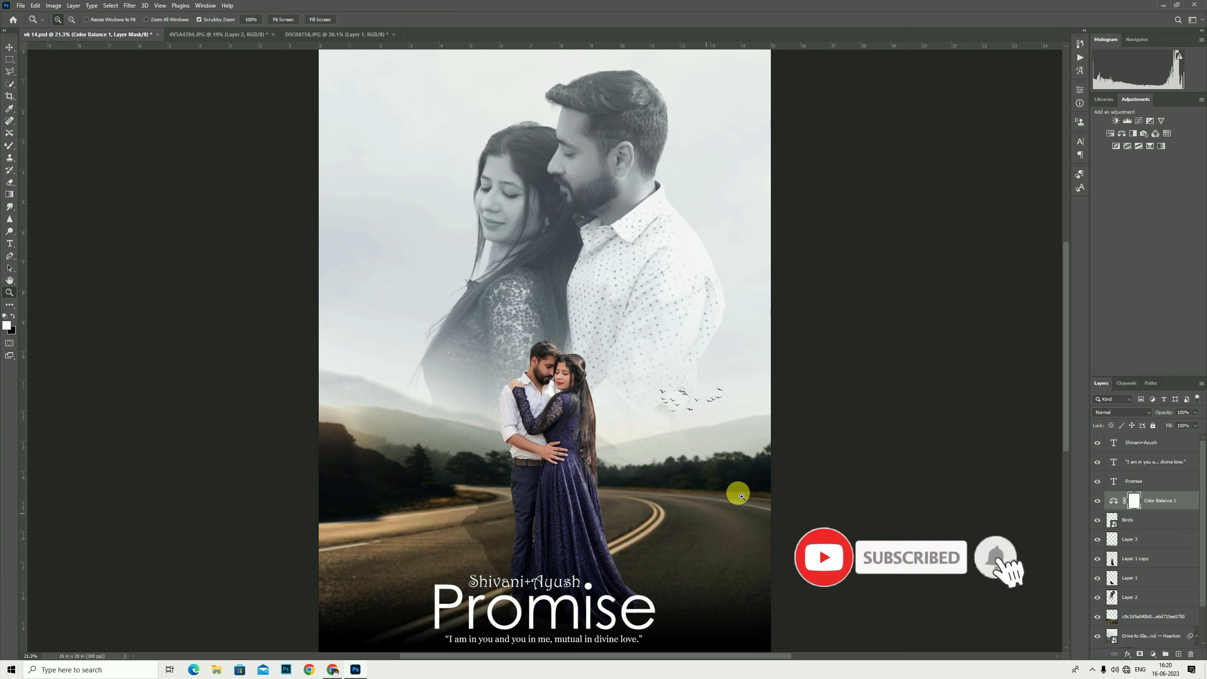
# Step: Place the 'dip' light flare from the couple > png folder as an embedded image
pyautogui.click(22, 5)
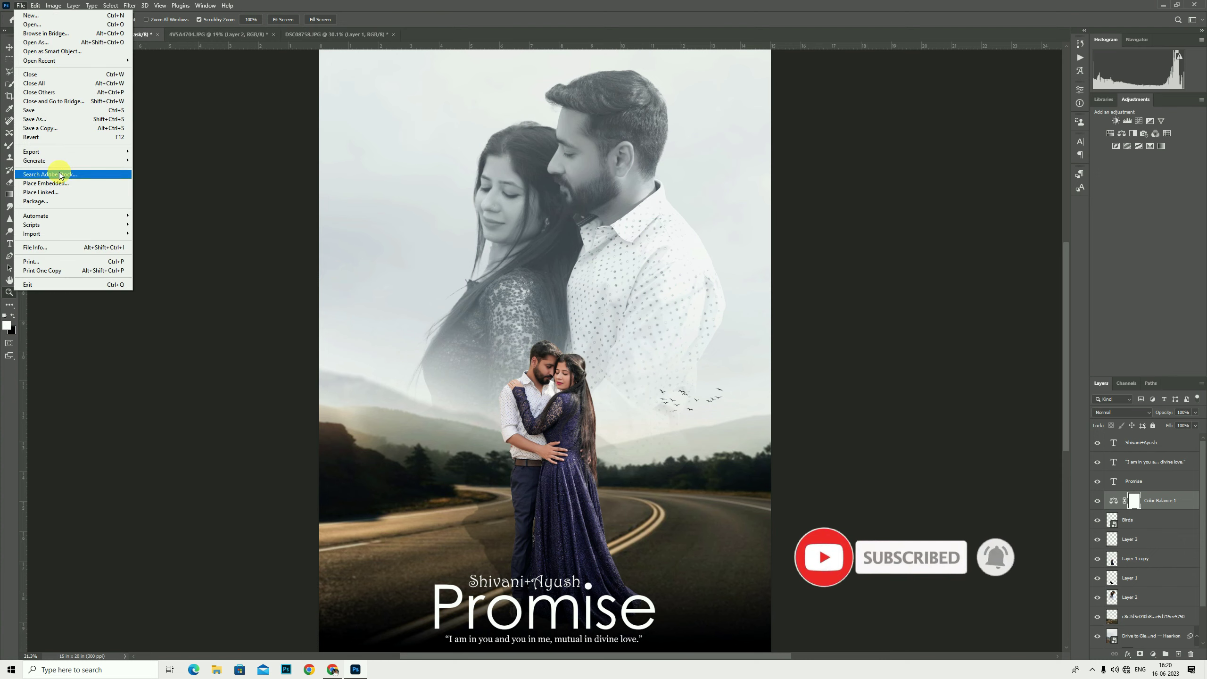
pyautogui.click(57, 176)
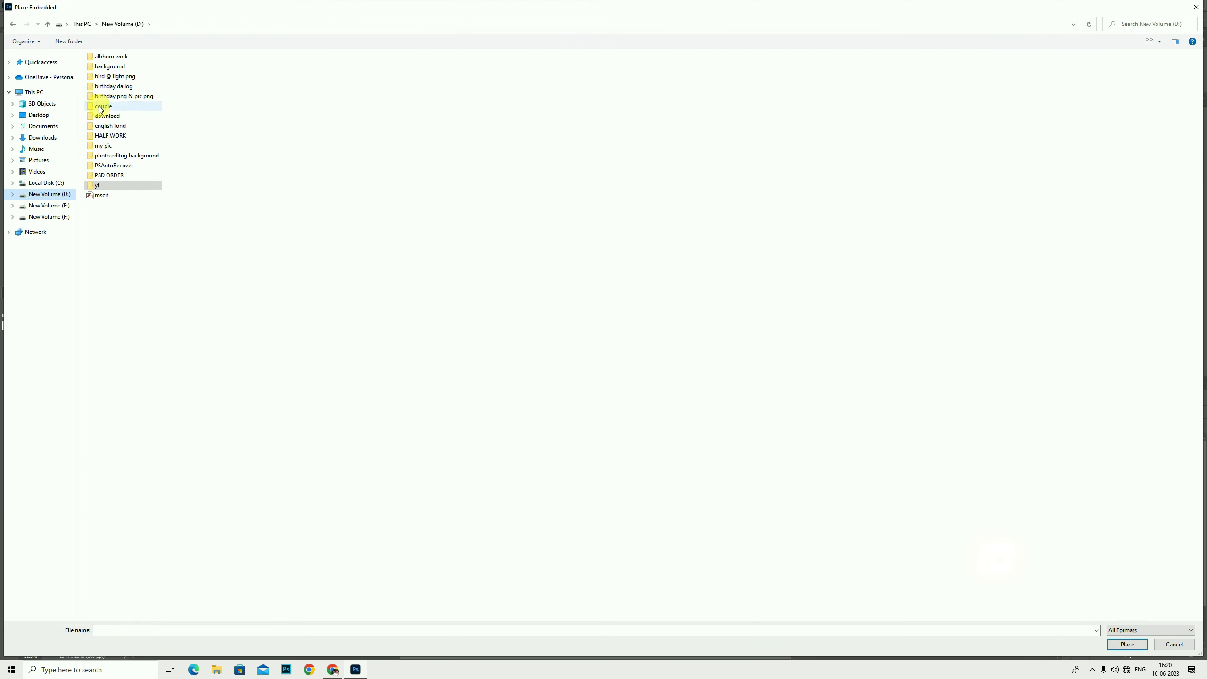
pyautogui.doubleClick(103, 105)
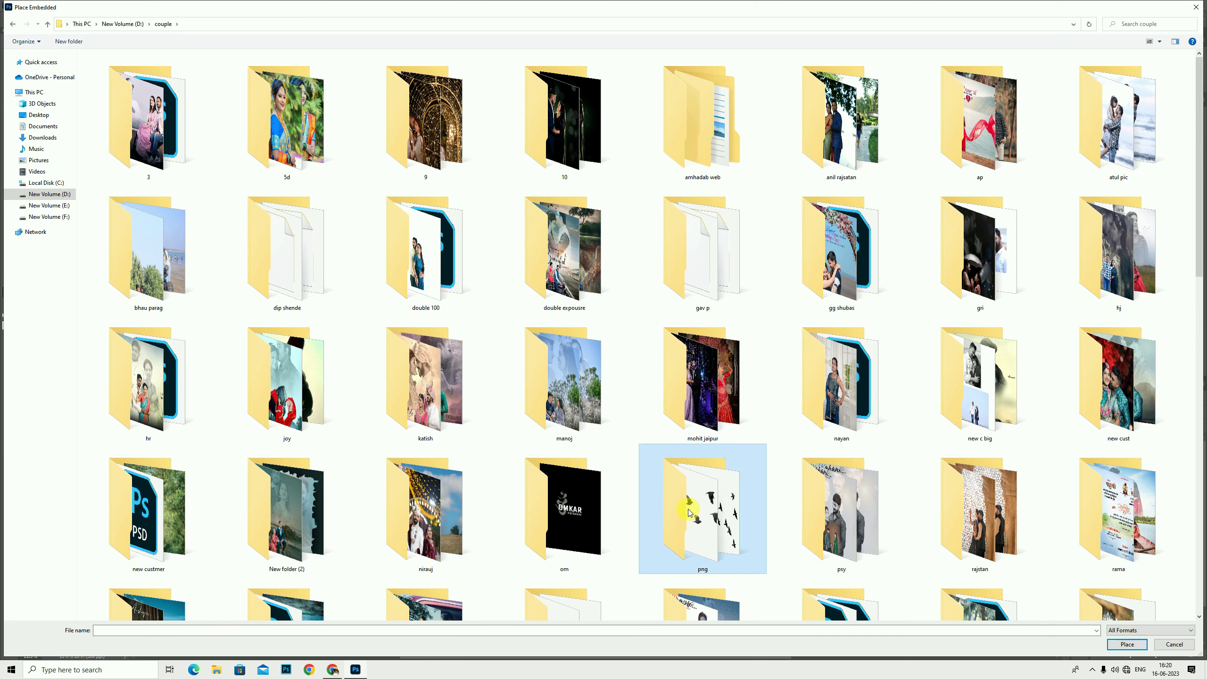
pyautogui.doubleClick(690, 512)
pyautogui.scroll(-10, 660, 350)
pyautogui.scroll(-3, 493, 270)
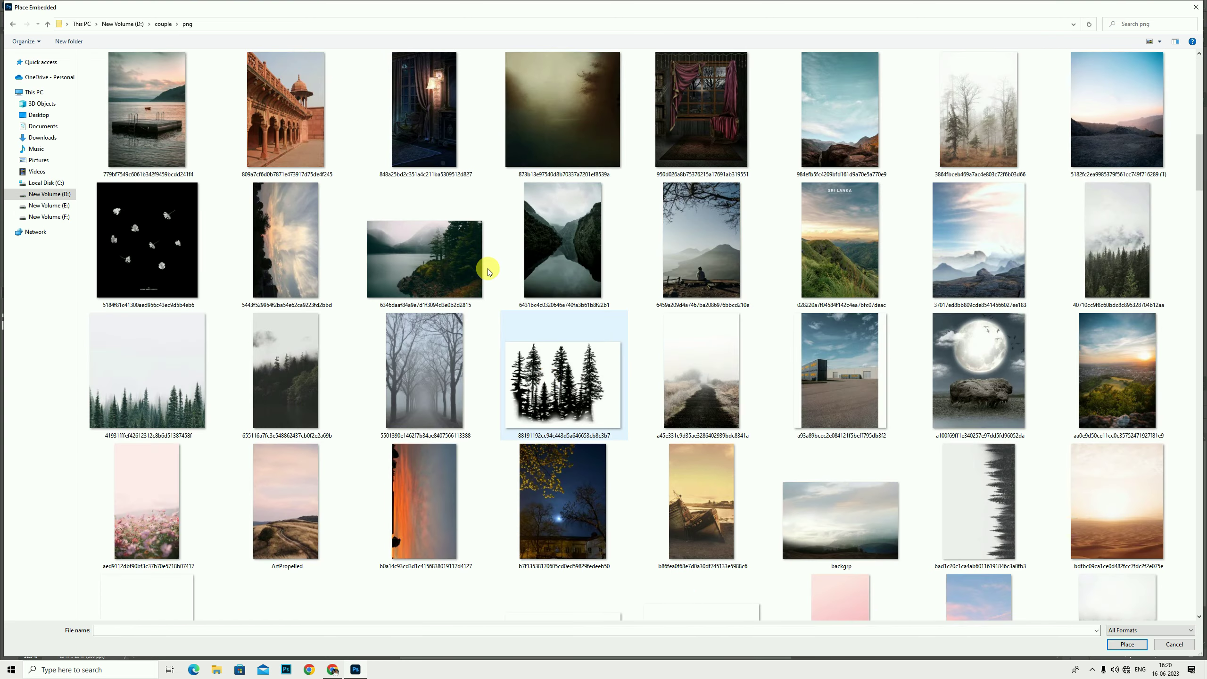
pyautogui.scroll(-5, 1063, 459)
pyautogui.doubleClick(962, 175)
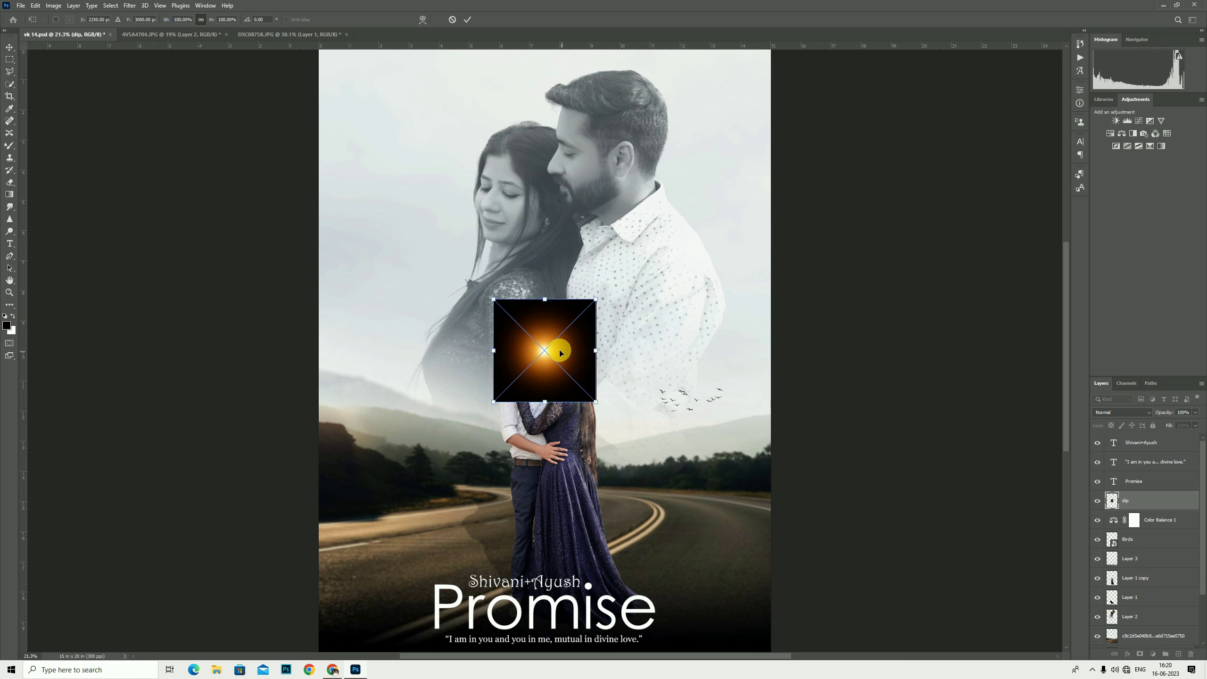
# Step: Scale the flare to about 304% in Screen mode and move it below Layer 1 copy
pyautogui.moveTo(551, 344)
pyautogui.mouseDown()
pyautogui.moveTo(774, 436)
pyautogui.moveTo(668, 411)
pyautogui.mouseUp()
pyautogui.click(1122, 412)
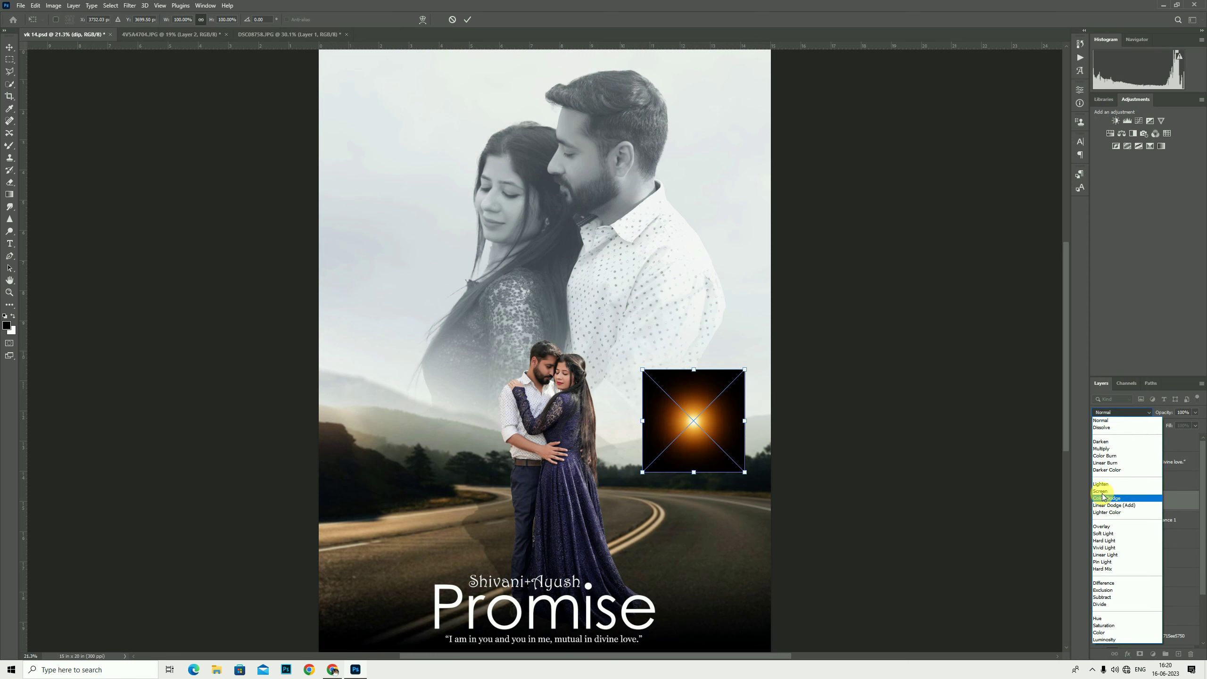
pyautogui.press('Escape')
pyautogui.moveTo(745, 421)
pyautogui.mouseDown()
pyautogui.moveTo(929, 447)
pyautogui.moveTo(794, 456)
pyautogui.moveTo(893, 421)
pyautogui.moveTo(830, 436)
pyautogui.mouseUp()
pyautogui.click(467, 19)
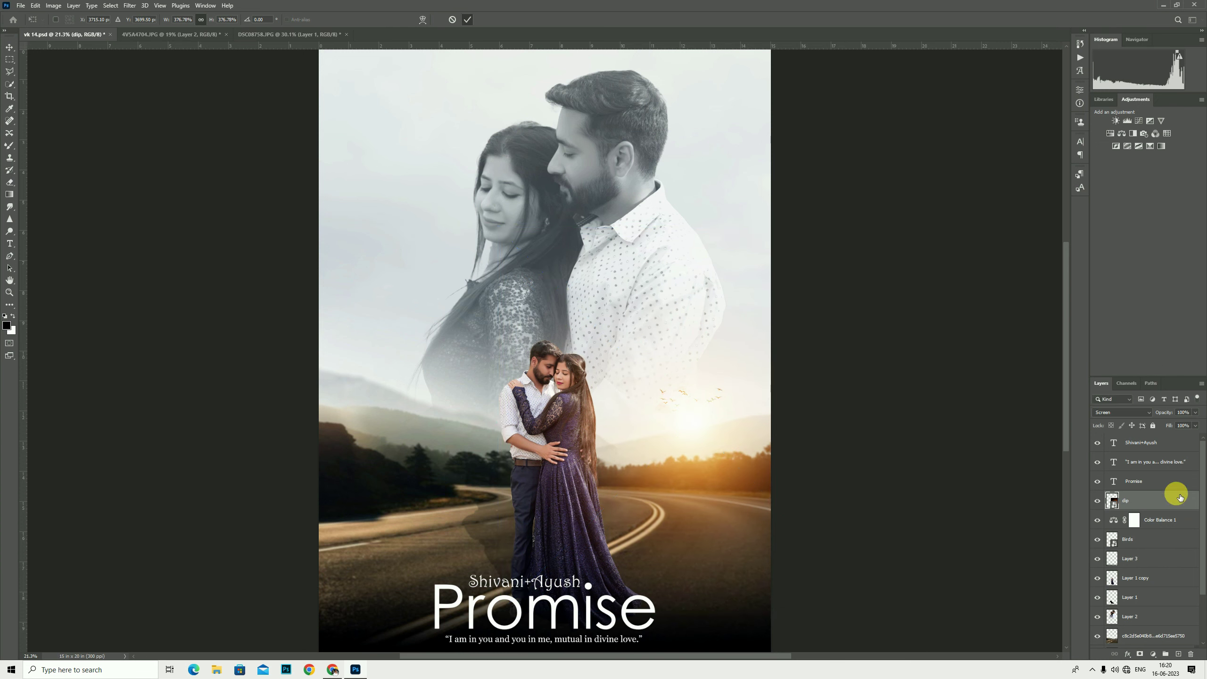
pyautogui.moveTo(1174, 498); pyautogui.dragTo(1151, 551)
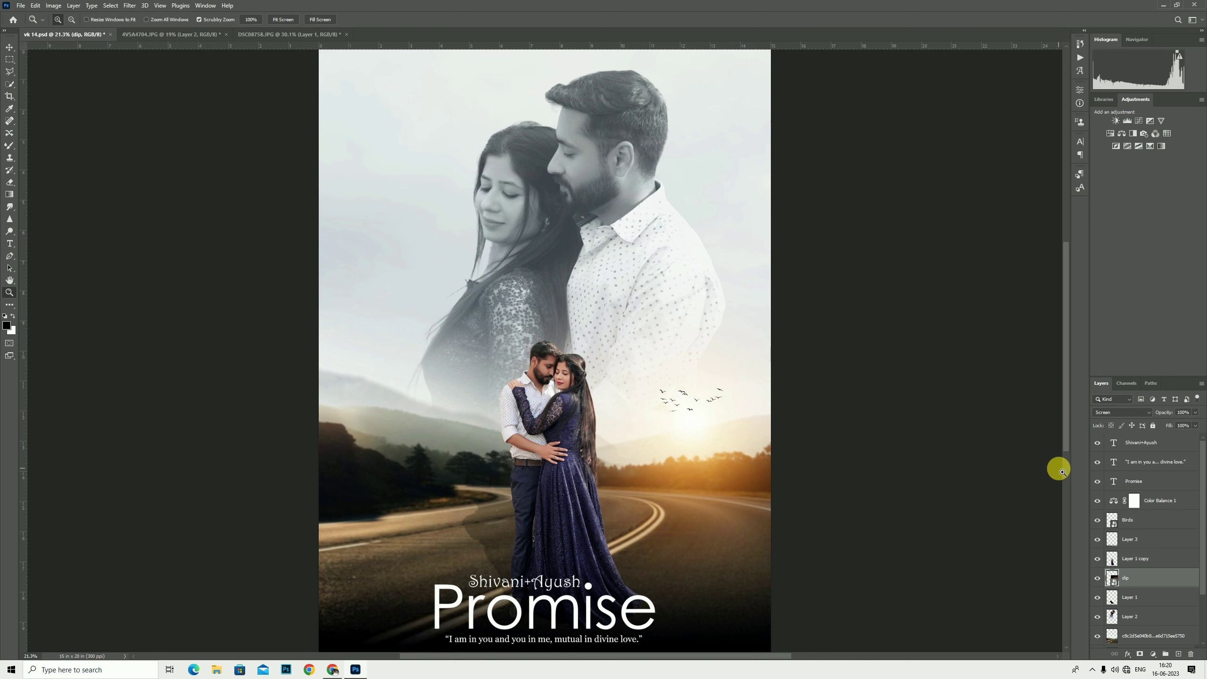
# Step: Shift the dip flare's hue to -2 and set its opacity to 66% and fill to 76%
pyautogui.hotkey('ctrl', 'u')
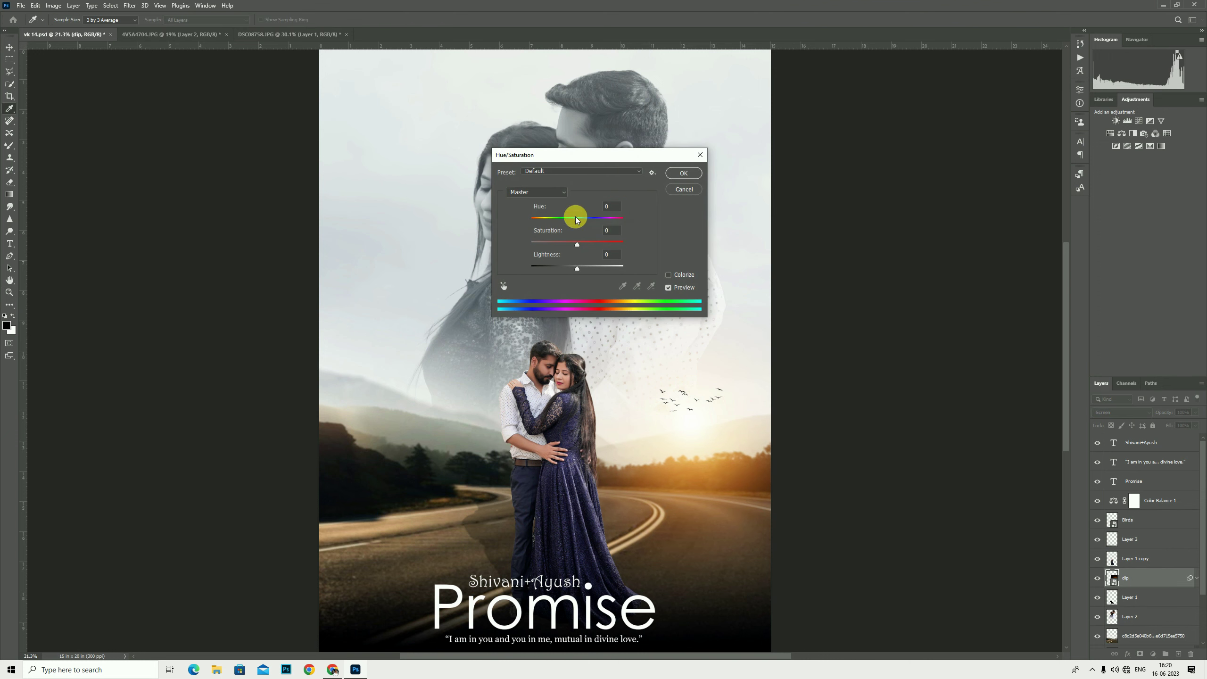
pyautogui.moveTo(573, 223); pyautogui.dragTo(578, 226)
pyautogui.click(682, 173)
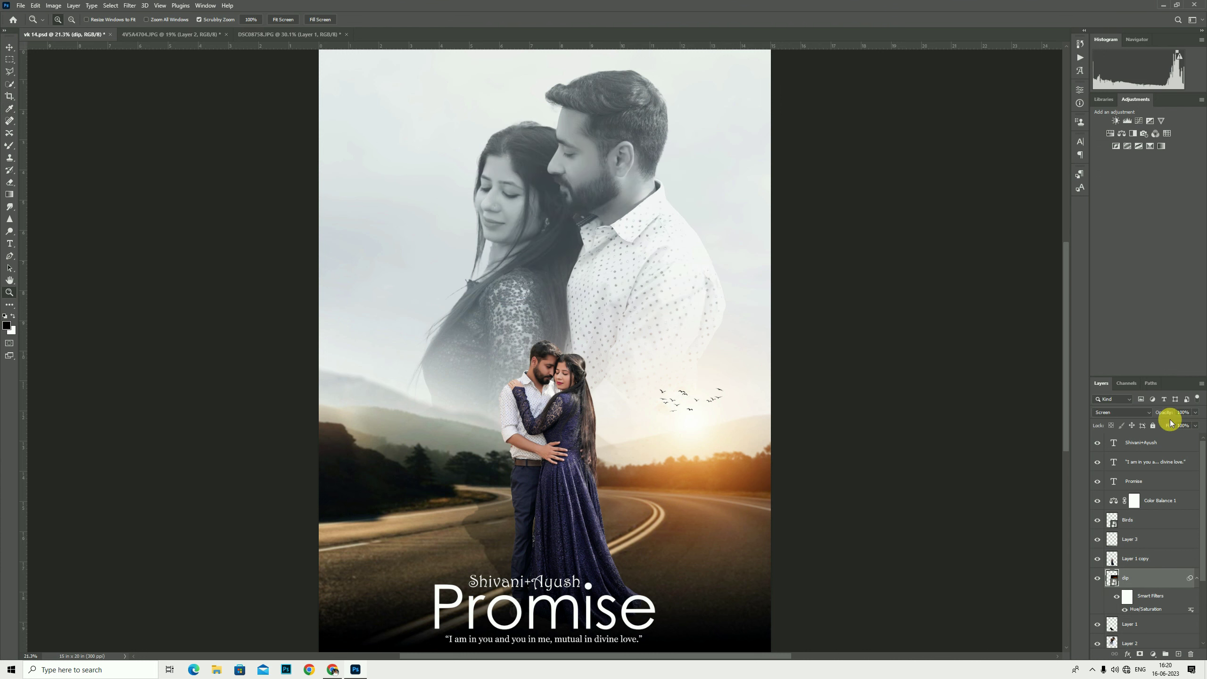
pyautogui.moveTo(1171, 423); pyautogui.dragTo(1143, 404)
pyautogui.write('32')
pyautogui.press('Return')
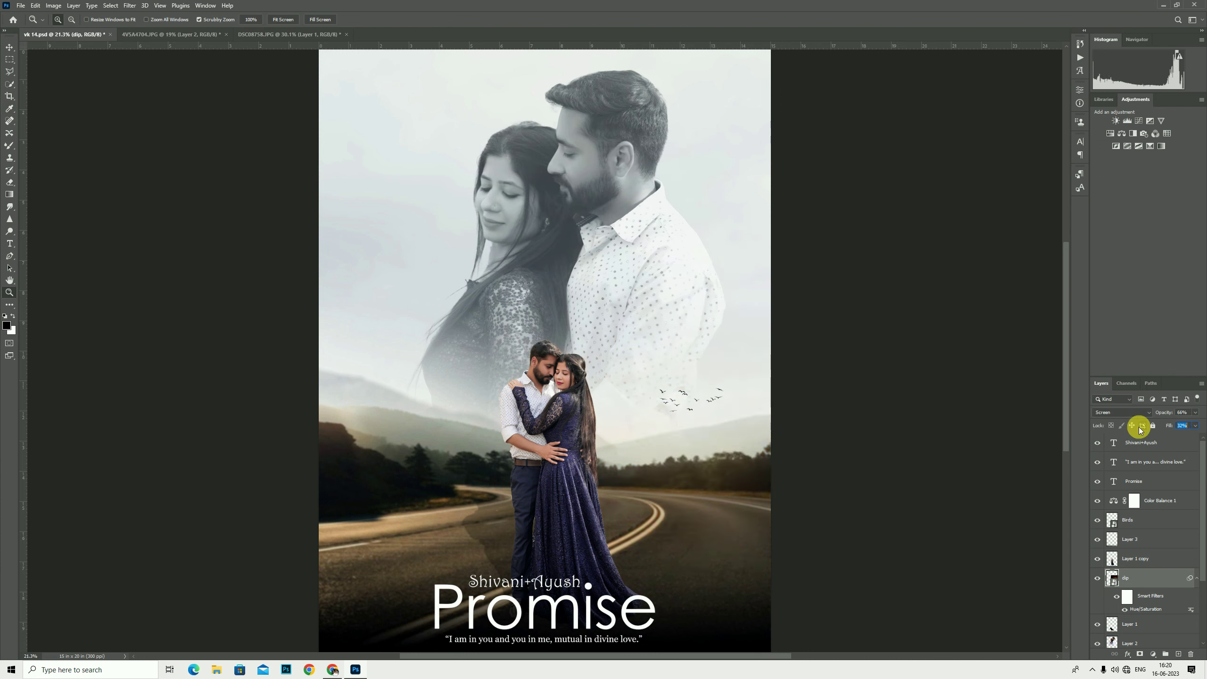
pyautogui.press('Up')
pyautogui.press('Up')
pyautogui.press('Up')
pyautogui.press('Up')
pyautogui.press('Up')
pyautogui.press('Up')
pyautogui.press('Up')
pyautogui.press('Up')
pyautogui.press('Up')
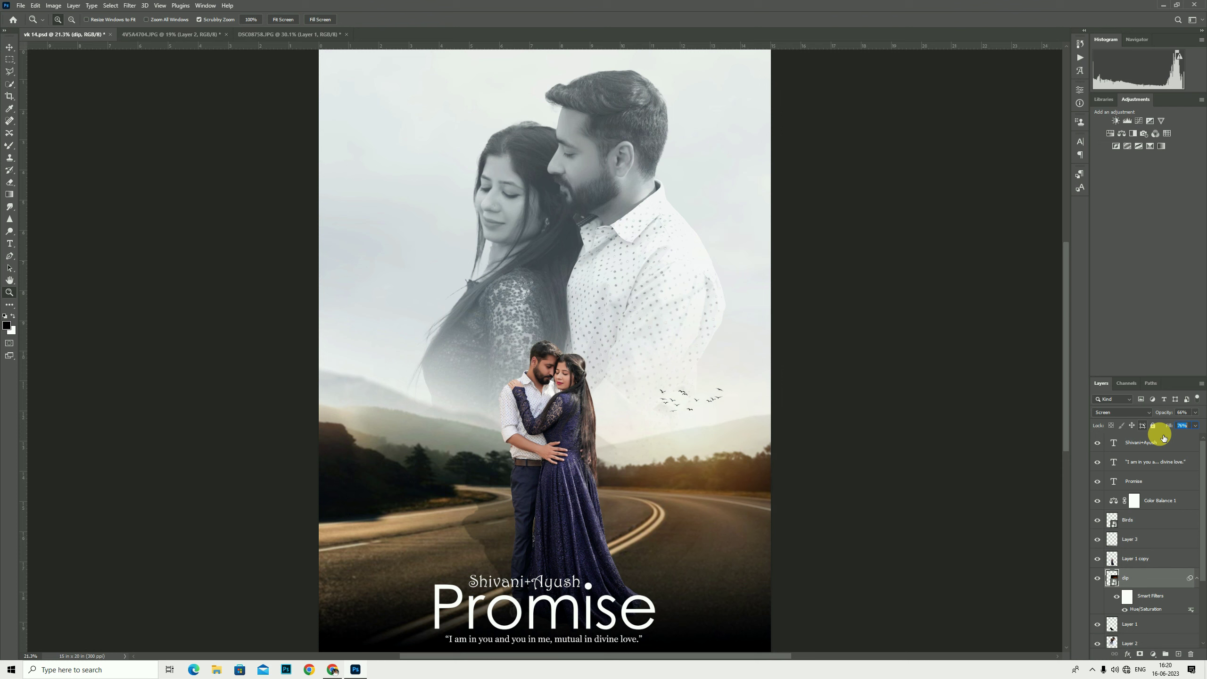
pyautogui.rightClick(544, 363)
pyautogui.click(525, 375)
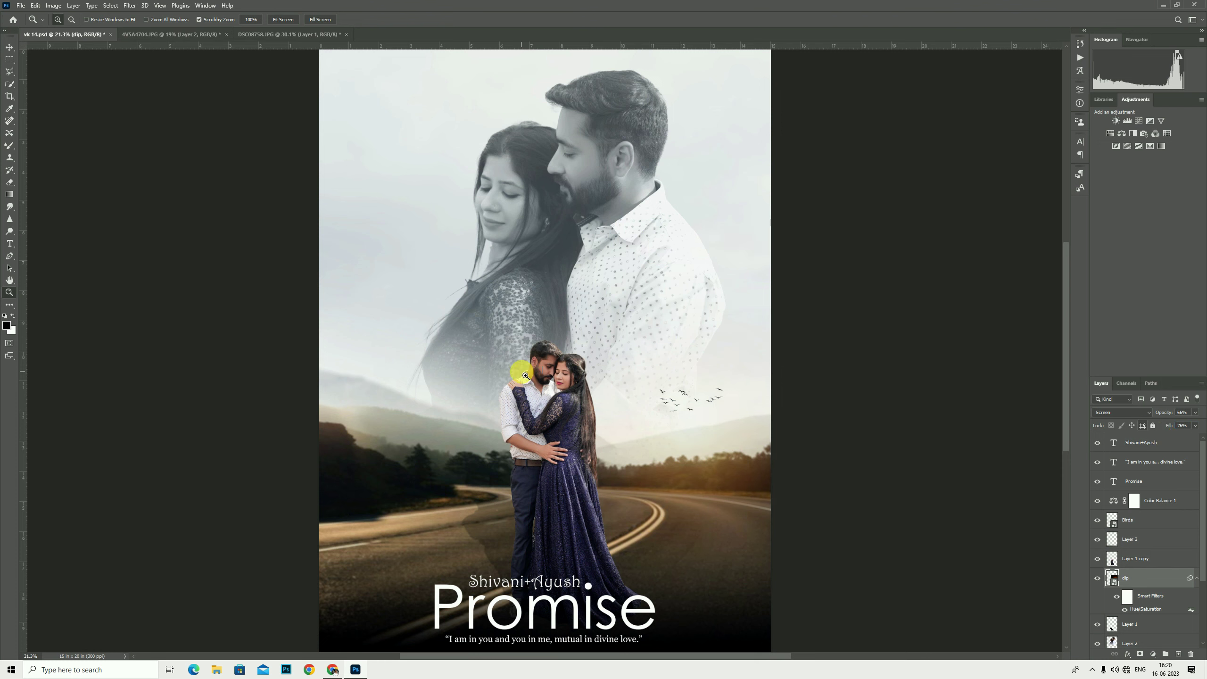